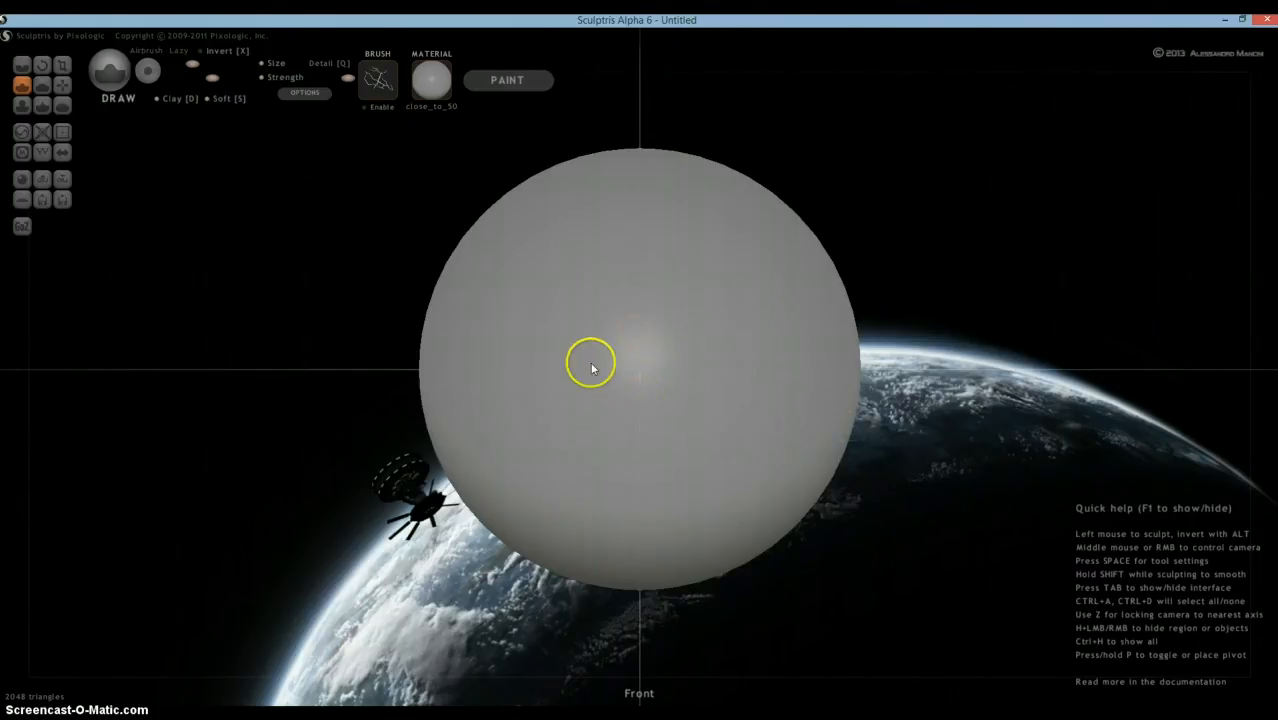
Enable symmetry on the starting sphere and switch it back off.
left_click(62, 152)
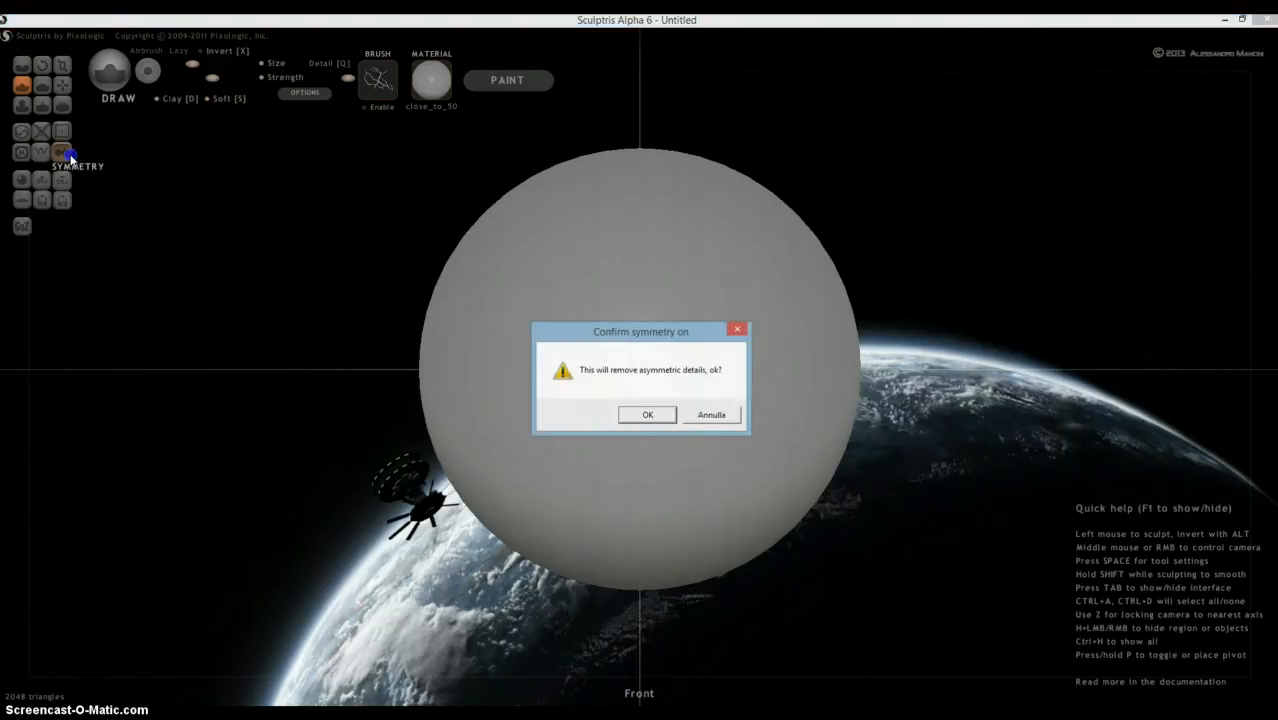
left_click(646, 413)
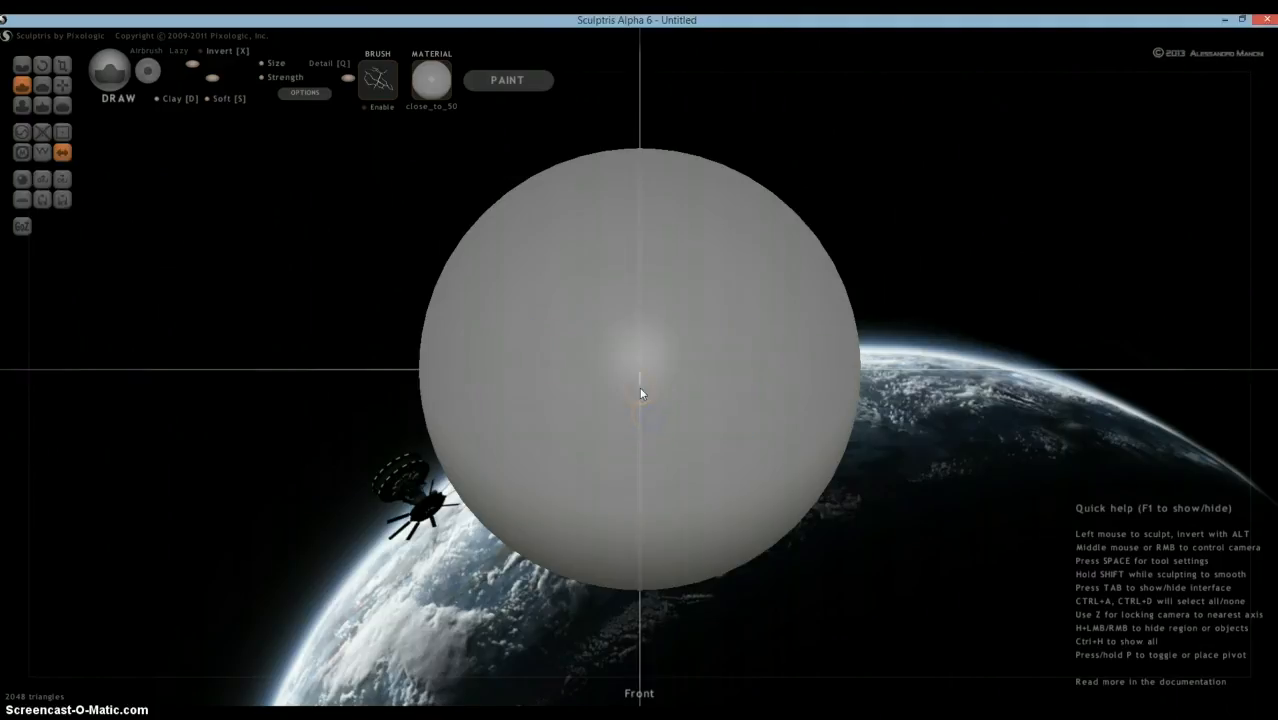
left_click(62, 154)
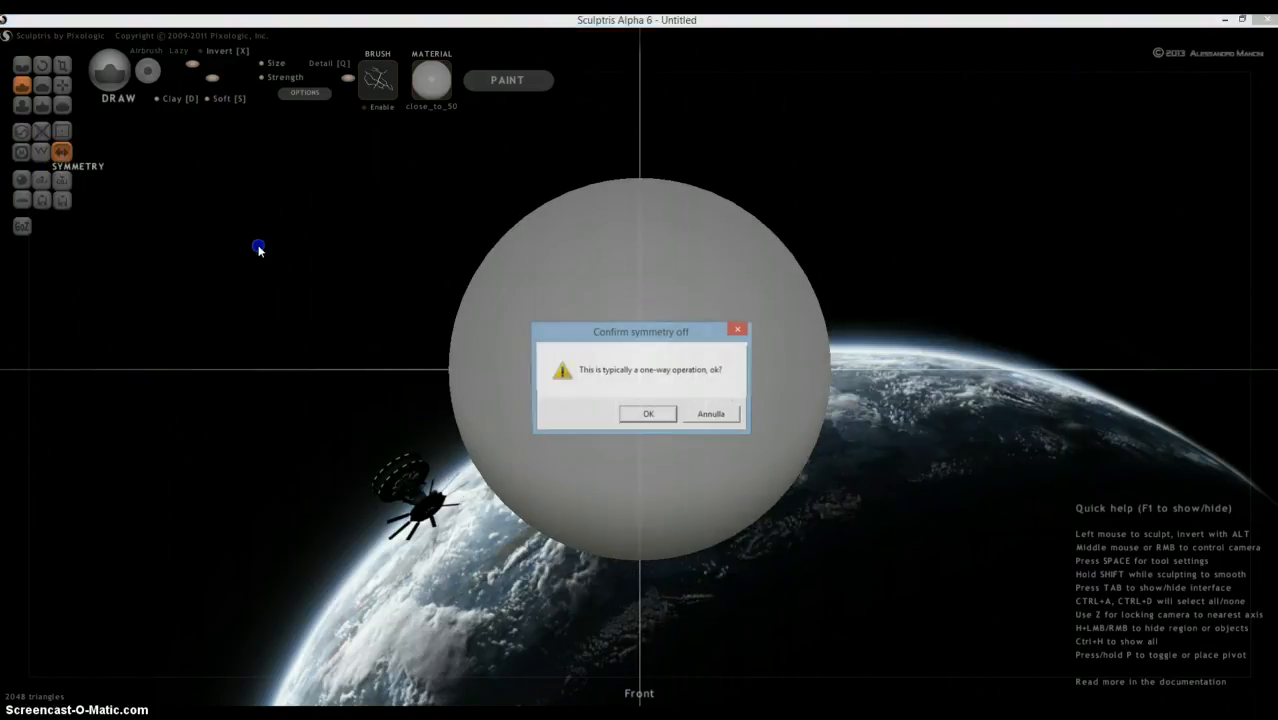
left_click(674, 416)
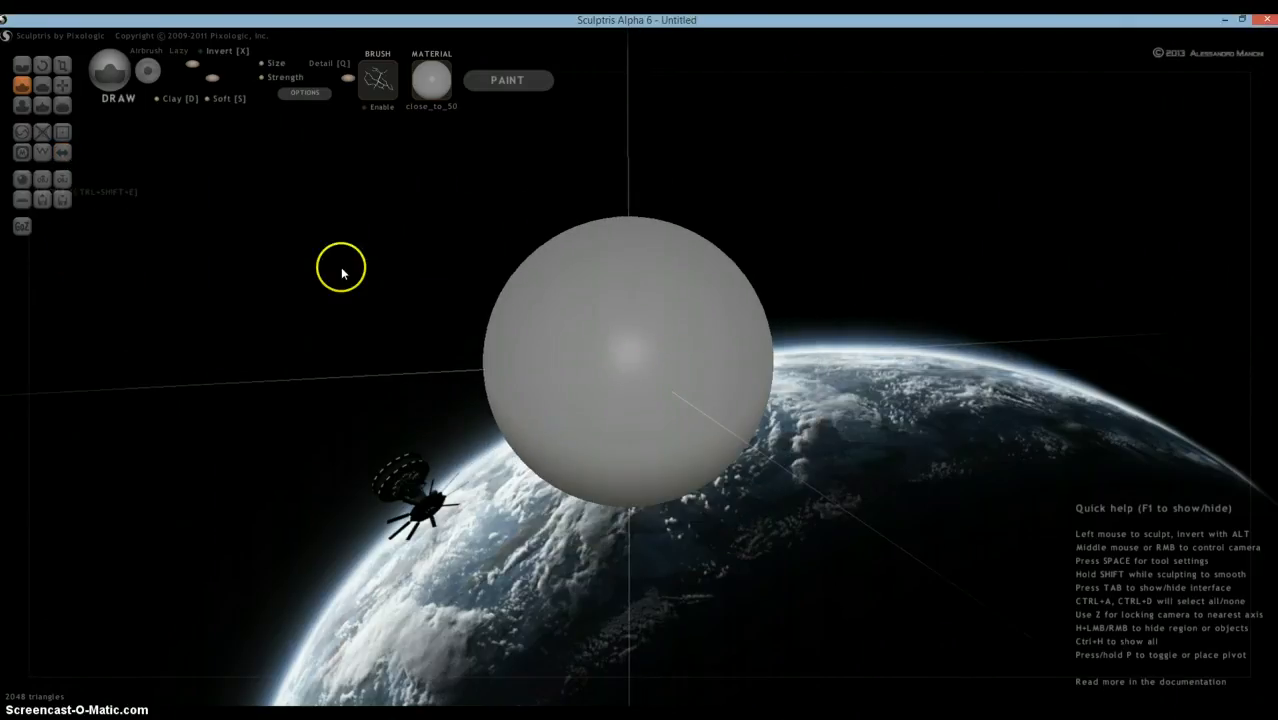
Turn off Clay for the Draw brush, enlarge the brush and raise large irregular bumps all around the sphere.
mouse_move(595, 295)
right_mouse_down()
mouse_move(610, 300)
mouse_move(490, 320)
mouse_move(622, 327)
right_mouse_up()
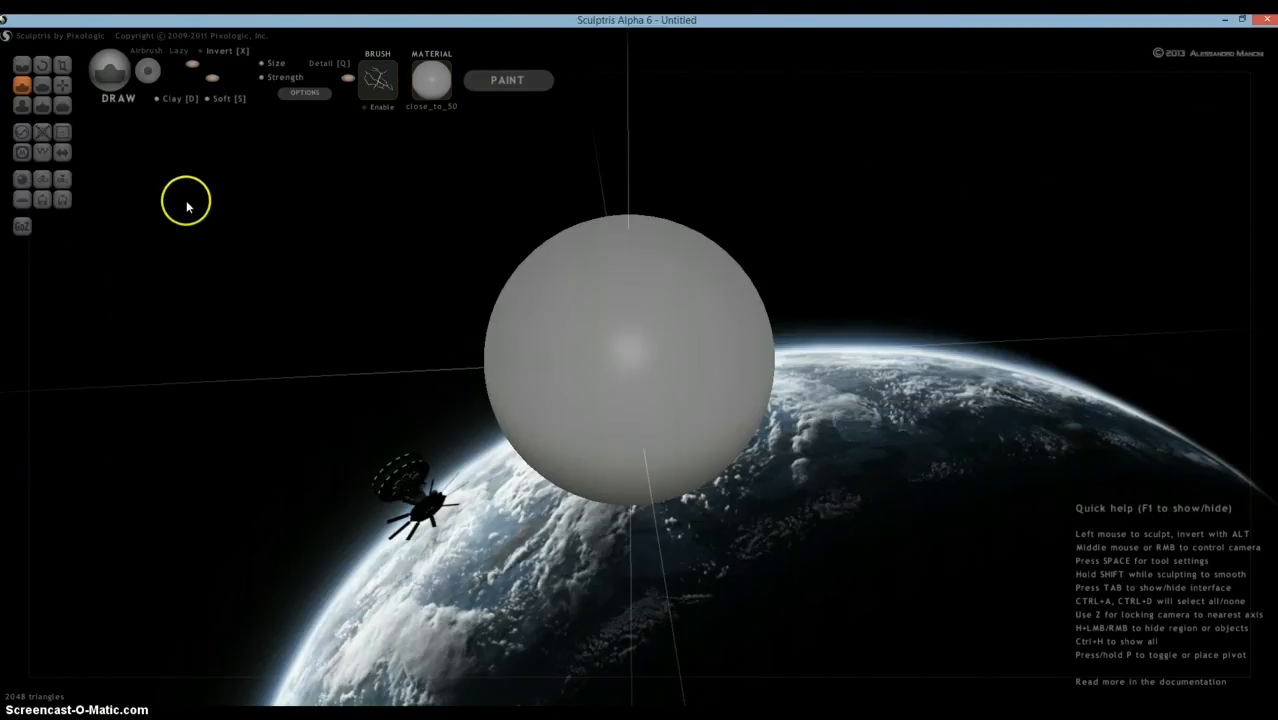
key("d")
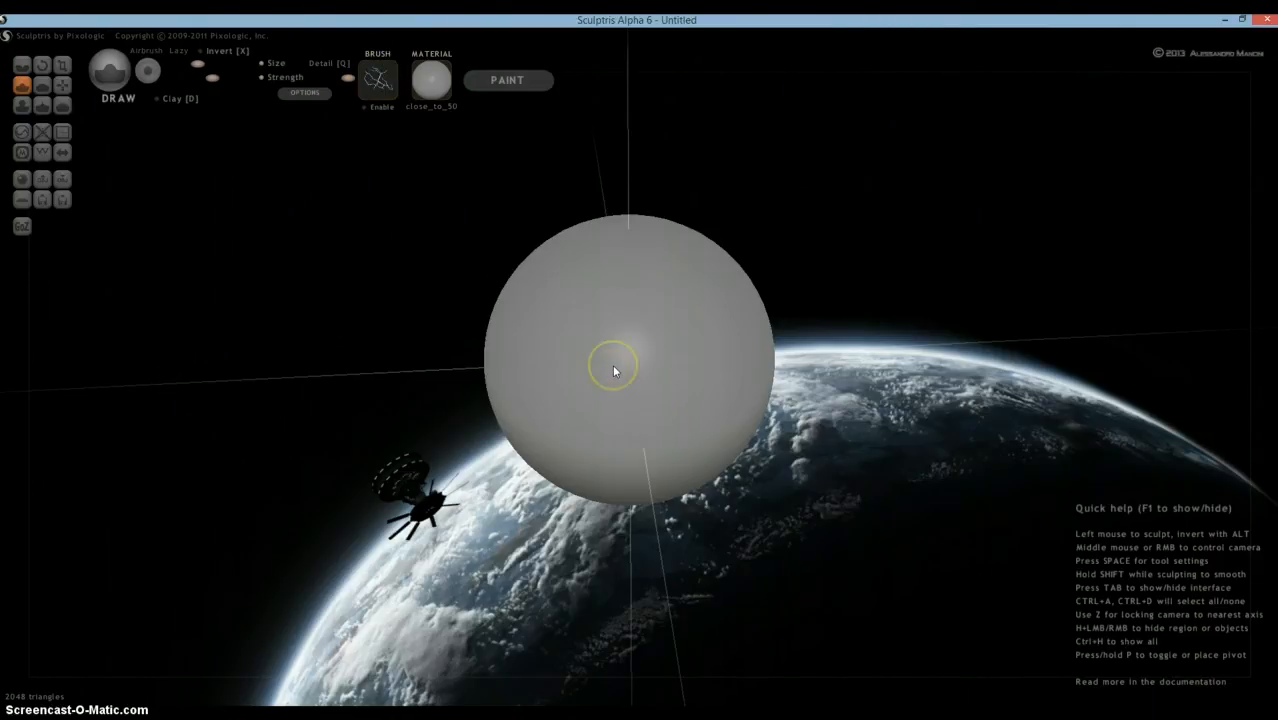
mouse_move(609, 360)
left_mouse_down()
mouse_move(571, 389)
mouse_move(650, 431)
mouse_move(683, 344)
mouse_move(655, 287)
mouse_move(632, 341)
mouse_move(793, 446)
mouse_move(650, 485)
left_mouse_up()
mouse_move(700, 412)
right_mouse_down()
mouse_move(617, 407)
mouse_move(606, 418)
right_mouse_up()
mouse_move(612, 428)
left_mouse_down()
mouse_move(682, 397)
mouse_move(585, 526)
left_mouse_up()
right_click_drag(715, 408, 645, 385)
mouse_move(648, 340)
left_mouse_down()
mouse_move(642, 314)
mouse_move(562, 257)
mouse_move(555, 468)
mouse_move(745, 470)
left_mouse_up()
right_click_drag(760, 460, 670, 435)
mouse_move(740, 435)
left_mouse_down()
mouse_move(716, 425)
mouse_move(706, 376)
left_mouse_up()
right_click_drag(706, 376, 648, 365)
mouse_move(648, 330)
left_mouse_down()
mouse_move(445, 545)
mouse_move(745, 431)
left_mouse_up()
right_click_drag(700, 450, 603, 459)
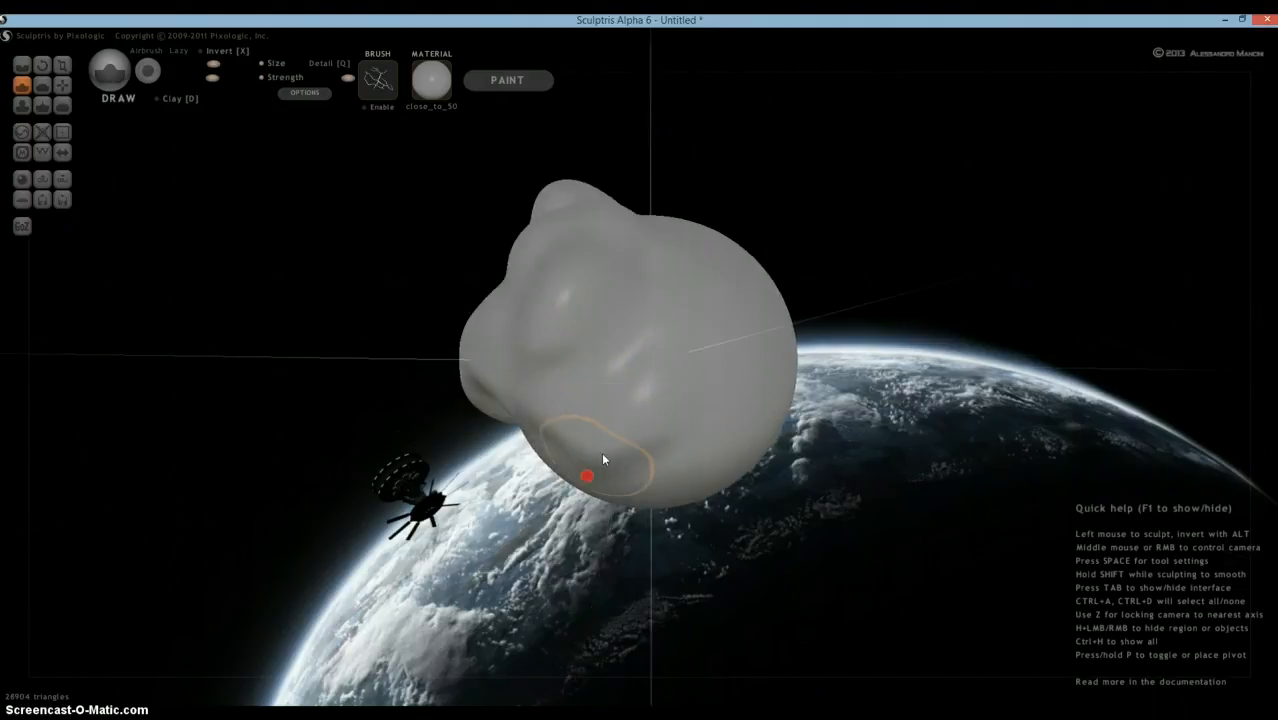
left_click_drag(590, 474, 740, 438)
right_click_drag(479, 479, 640, 410)
left_click_drag(648, 402, 617, 464)
mouse_move(617, 466)
right_mouse_down()
mouse_move(651, 555)
mouse_move(541, 585)
mouse_move(522, 545)
right_mouse_up()
left_click_drag(500, 390, 844, 308)
right_click_drag(659, 428, 645, 350)
mouse_move(500, 460)
left_mouse_down()
mouse_move(716, 411)
mouse_move(643, 455)
left_mouse_up()
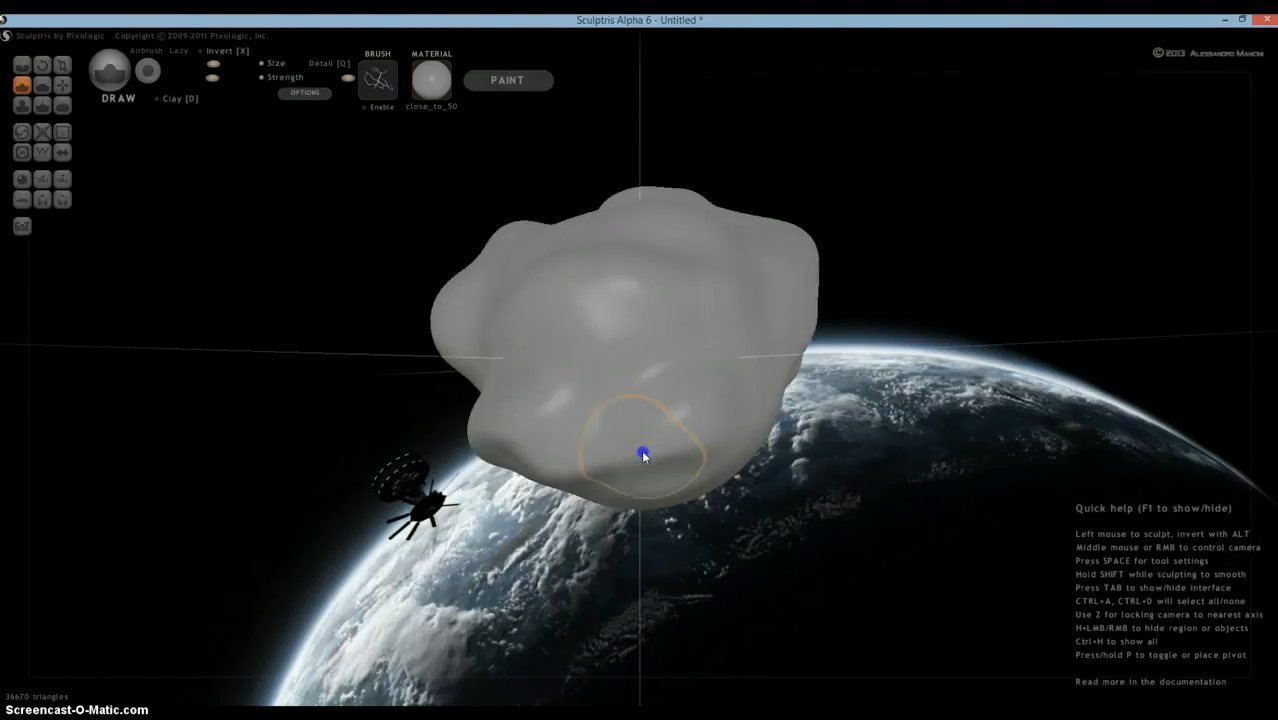
right_click_drag(643, 455, 622, 391)
mouse_move(622, 391)
left_mouse_down()
mouse_move(626, 468)
mouse_move(722, 413)
left_mouse_up()
right_click_drag(722, 413, 638, 330)
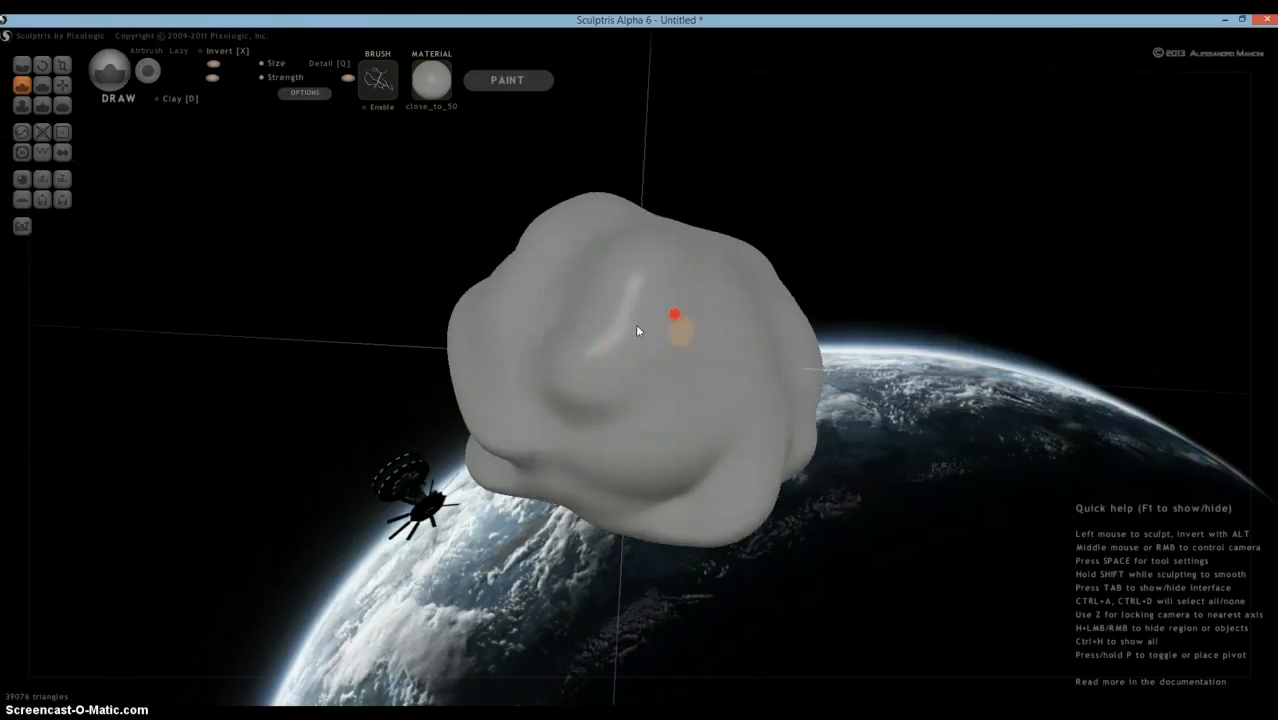
left_click_drag(530, 425, 750, 350)
right_click_drag(753, 353, 610, 345)
left_click_drag(610, 345, 701, 320)
right_click_drag(701, 320, 570, 430)
mouse_move(570, 430)
left_mouse_down()
mouse_move(621, 417)
mouse_move(657, 371)
left_mouse_up()
right_click_drag(657, 372, 680, 344)
left_click_drag(680, 344, 690, 350)
right_click_drag(690, 350, 700, 440)
left_click_drag(700, 440, 736, 442)
right_click_drag(736, 442, 653, 400)
right_click_drag(653, 245, 650, 325)
mouse_move(650, 325)
left_mouse_down()
mouse_move(670, 325)
mouse_move(600, 345)
left_mouse_up()
left_click_drag(509, 348, 538, 368)
right_click_drag(538, 368, 622, 329)
mouse_move(622, 329)
left_mouse_down()
mouse_move(568, 359)
mouse_move(600, 345)
left_mouse_up()
mouse_move(600, 345)
right_mouse_down()
mouse_move(648, 354)
mouse_move(582, 481)
mouse_move(819, 328)
mouse_move(682, 197)
right_mouse_up()
left_click_drag(682, 197, 688, 228)
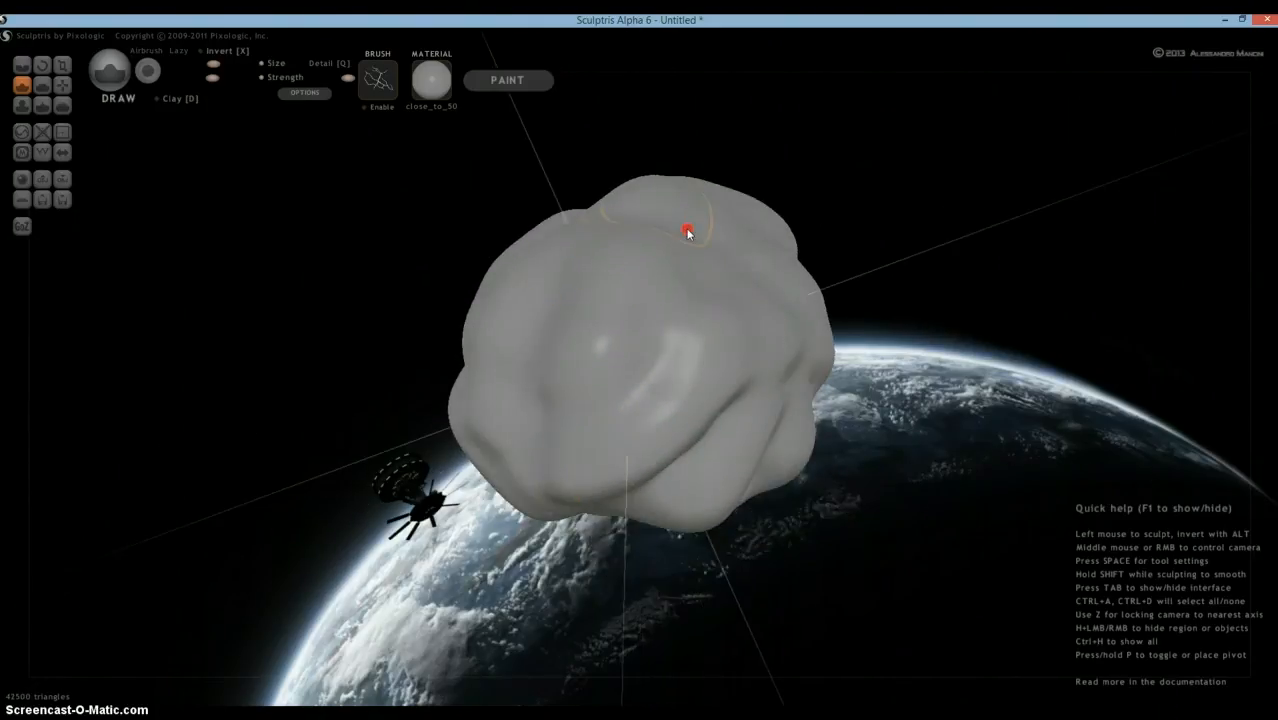
right_click_drag(688, 228, 571, 381)
mouse_move(571, 381)
left_mouse_down()
mouse_move(525, 474)
mouse_move(599, 397)
mouse_move(540, 440)
left_mouse_up()
mouse_move(540, 440)
right_mouse_down()
mouse_move(799, 266)
mouse_move(879, 351)
right_mouse_up()
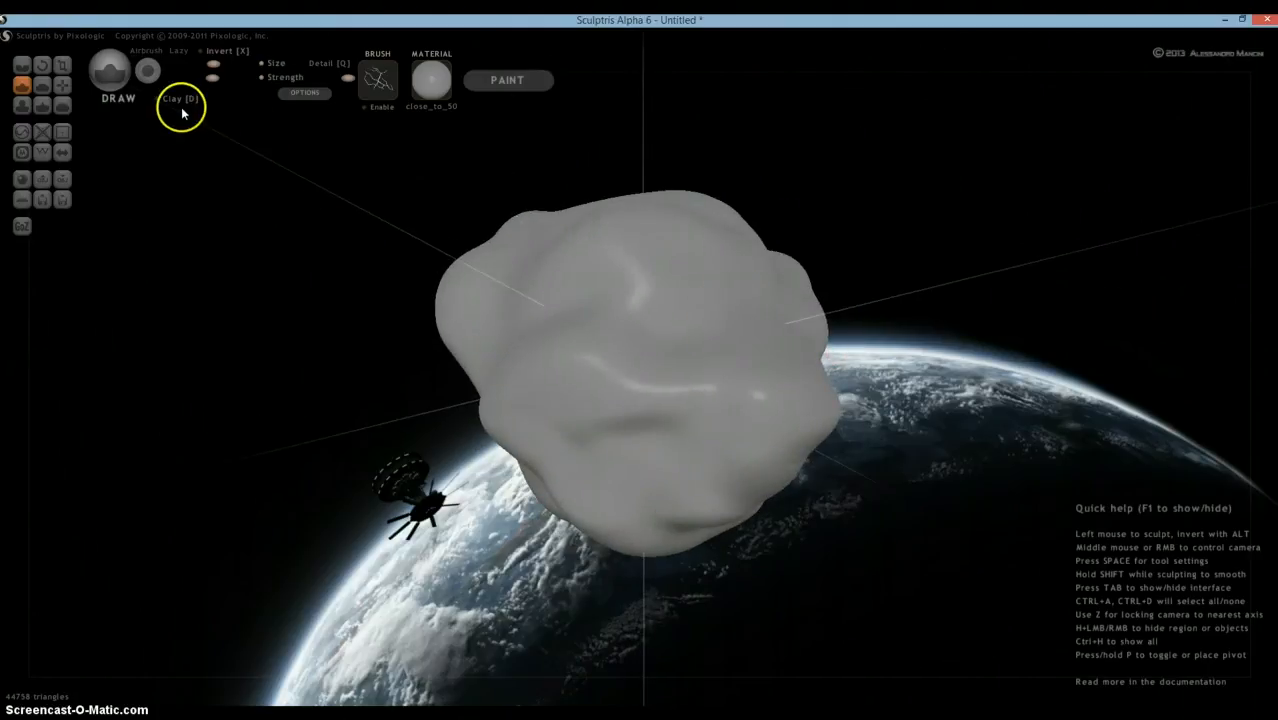
Turn Clay back on for the Draw brush and build overlapping mounds and ridges over all sides of the lumpy mesh.
mouse_move(184, 121)
left_click_drag(576, 354, 573, 358)
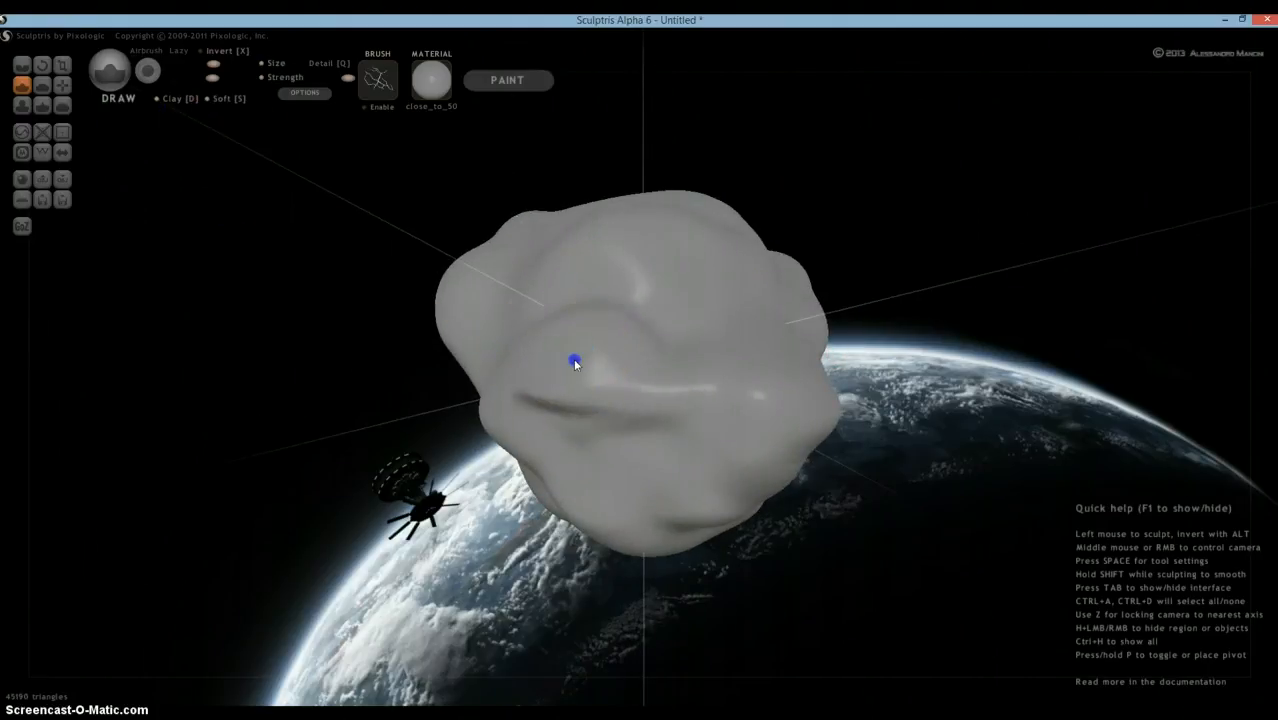
right_click_drag(573, 358, 562, 376)
left_click_drag(562, 376, 560, 443)
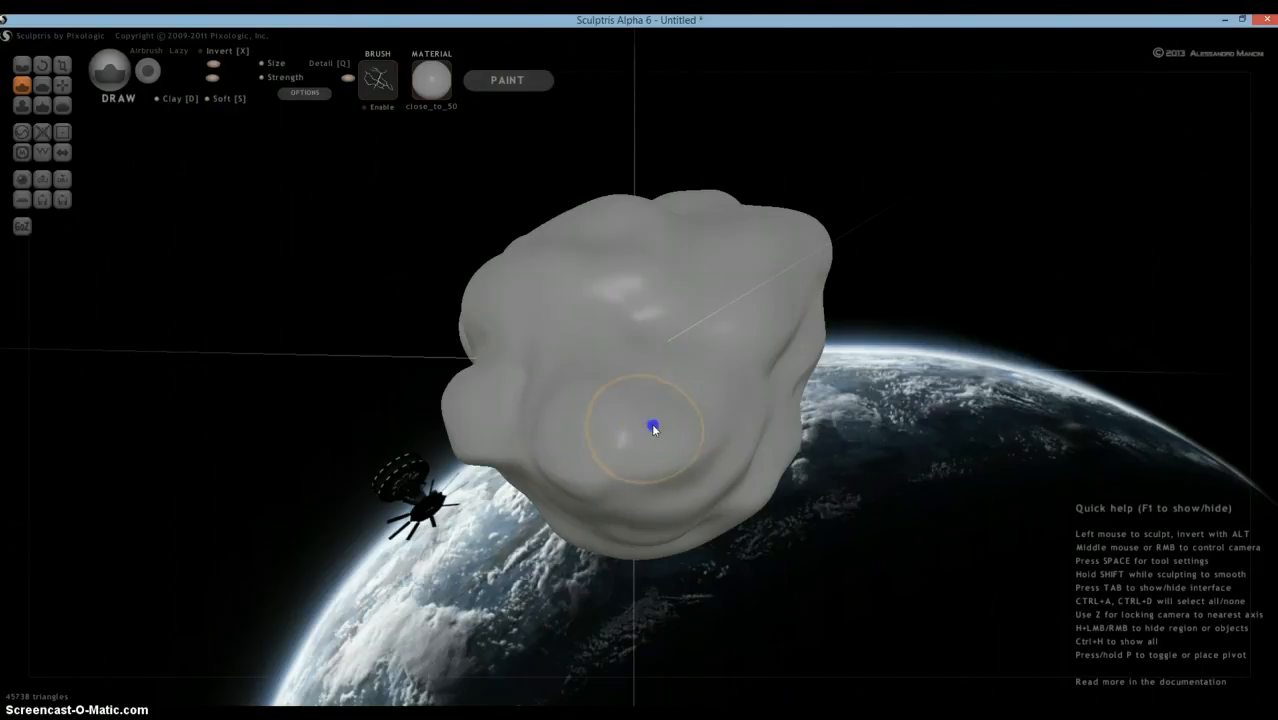
left_click_drag(652, 428, 591, 436)
right_click_drag(591, 436, 599, 330)
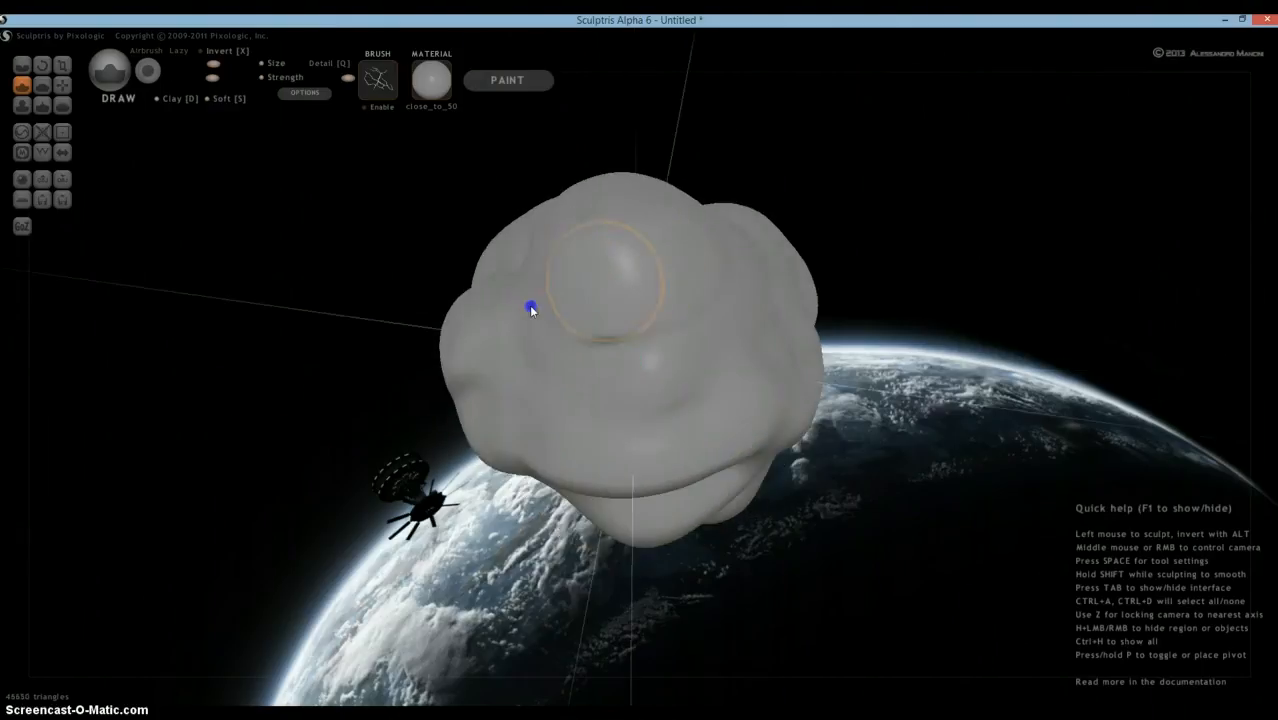
right_click_drag(531, 310, 648, 257)
left_click_drag(648, 257, 718, 292)
right_click_drag(600, 336, 610, 300)
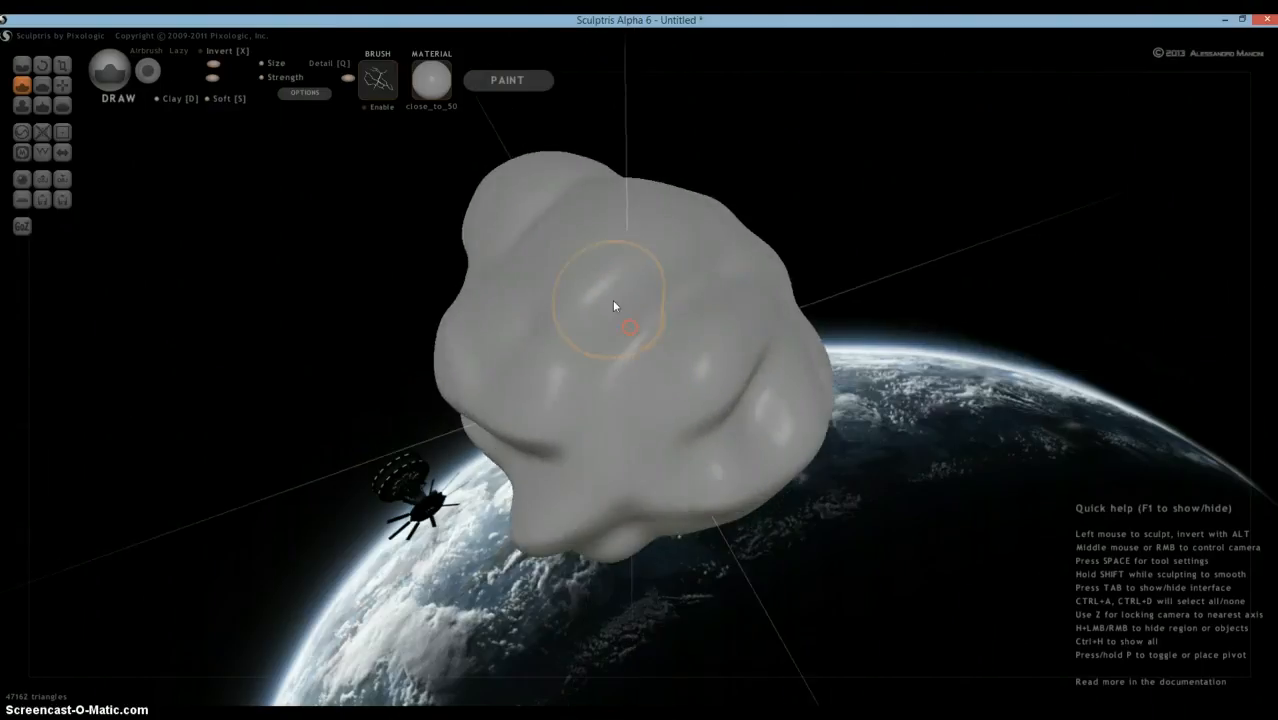
left_click_drag(610, 300, 603, 422)
mouse_move(603, 422)
right_mouse_down()
mouse_move(462, 340)
mouse_move(520, 376)
right_mouse_up()
mouse_move(520, 376)
left_mouse_down()
mouse_move(582, 414)
mouse_move(759, 286)
left_mouse_up()
mouse_move(666, 242)
right_mouse_down()
mouse_move(716, 262)
mouse_move(693, 422)
right_mouse_up()
left_click_drag(693, 422, 524, 431)
right_click_drag(740, 378, 588, 388)
left_click_drag(506, 278, 586, 296)
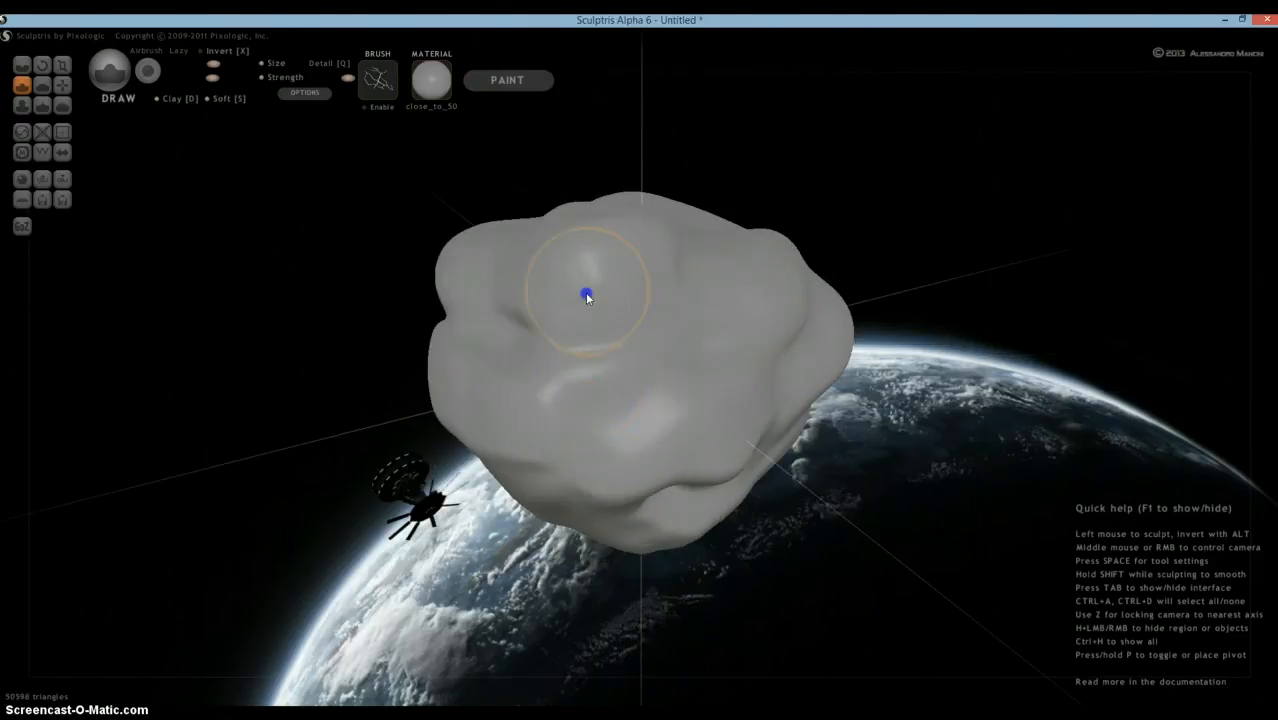
left_click_drag(710, 295, 619, 302)
mouse_move(786, 342)
right_mouse_down()
mouse_move(565, 312)
mouse_move(516, 288)
right_mouse_up()
mouse_move(622, 381)
left_mouse_down()
mouse_move(733, 379)
mouse_move(598, 379)
left_mouse_up()
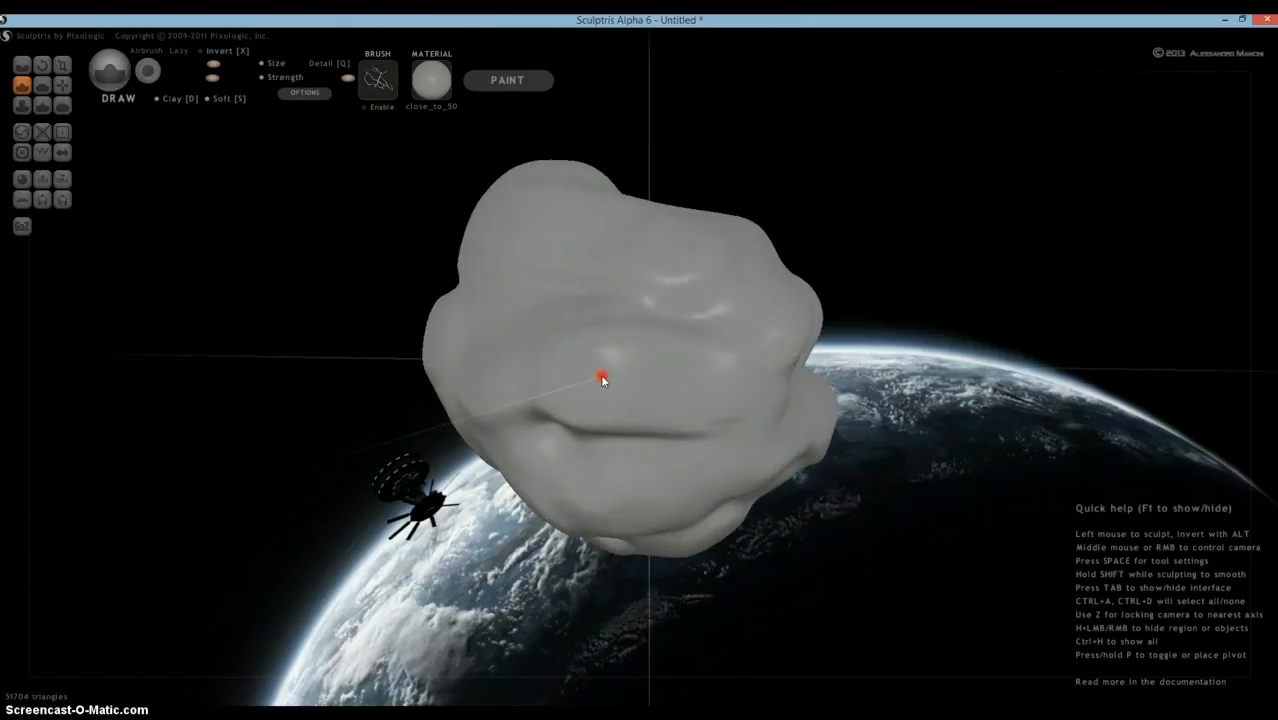
right_click_drag(602, 376, 730, 376)
mouse_move(700, 371)
left_mouse_down()
mouse_move(558, 366)
mouse_move(636, 373)
left_mouse_up()
right_click_drag(638, 374, 689, 374)
mouse_move(678, 486)
left_mouse_down()
mouse_move(657, 490)
mouse_move(676, 468)
mouse_move(590, 471)
left_mouse_up()
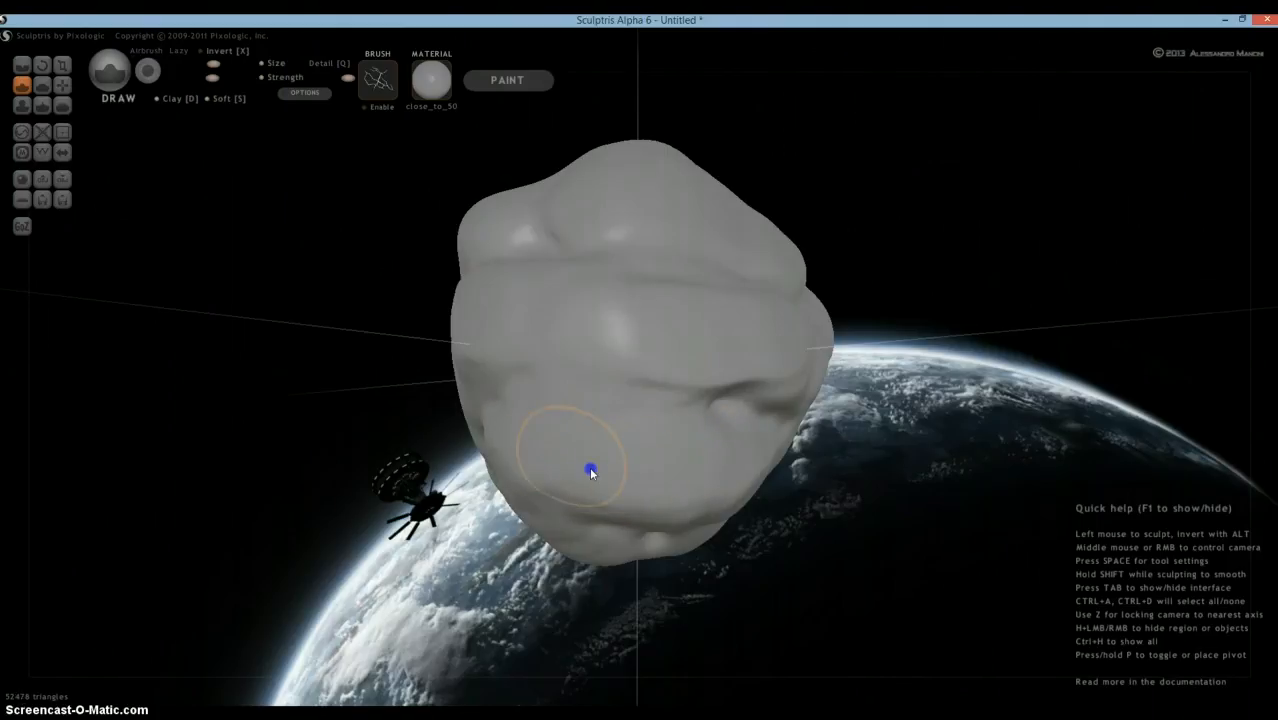
mouse_move(576, 457)
right_mouse_down()
mouse_move(736, 465)
mouse_move(724, 448)
right_mouse_up()
right_click_drag(667, 394, 722, 412)
mouse_move(718, 410)
left_mouse_down()
mouse_move(682, 410)
mouse_move(801, 390)
mouse_move(780, 393)
left_mouse_up()
right_click_drag(757, 396, 835, 440)
left_click_drag(680, 422, 604, 412)
right_click_drag(604, 413, 650, 458)
mouse_move(595, 377)
right_mouse_down()
mouse_move(750, 277)
mouse_move(719, 200)
right_mouse_up()
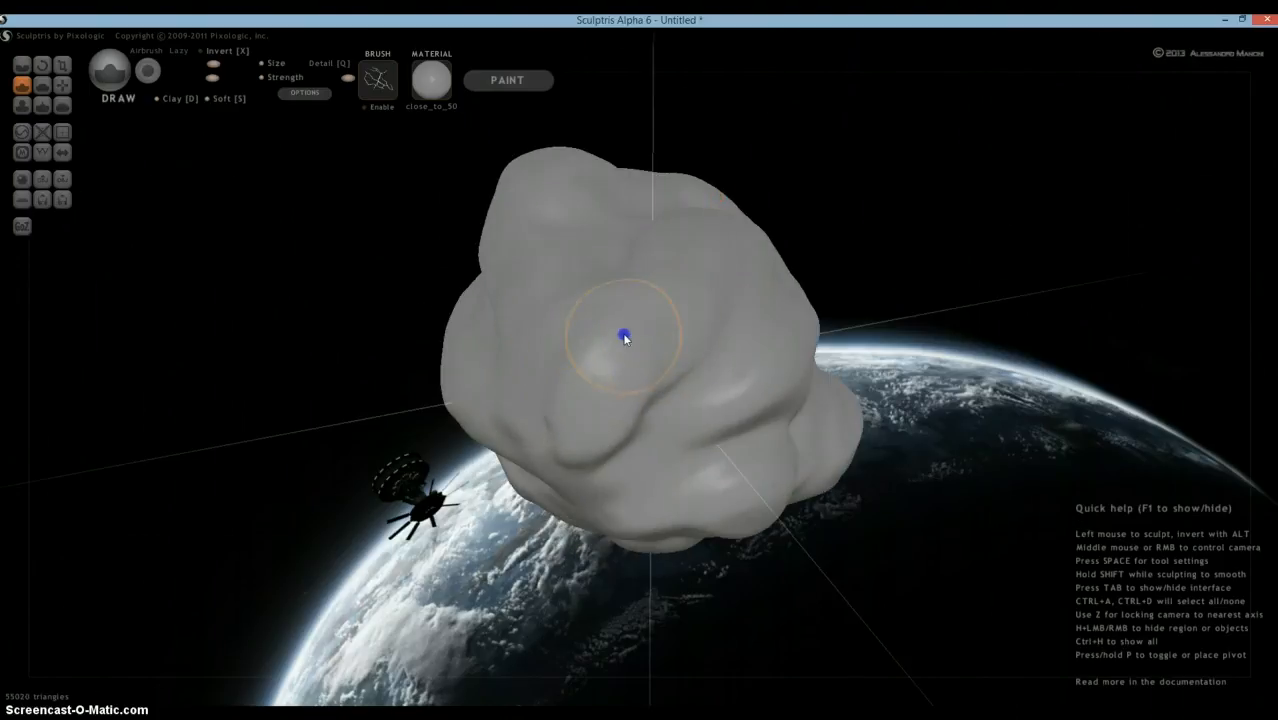
left_click_drag(624, 337, 547, 484)
right_click_drag(552, 470, 602, 335)
mouse_move(596, 392)
left_mouse_down()
mouse_move(605, 404)
mouse_move(786, 400)
left_mouse_up()
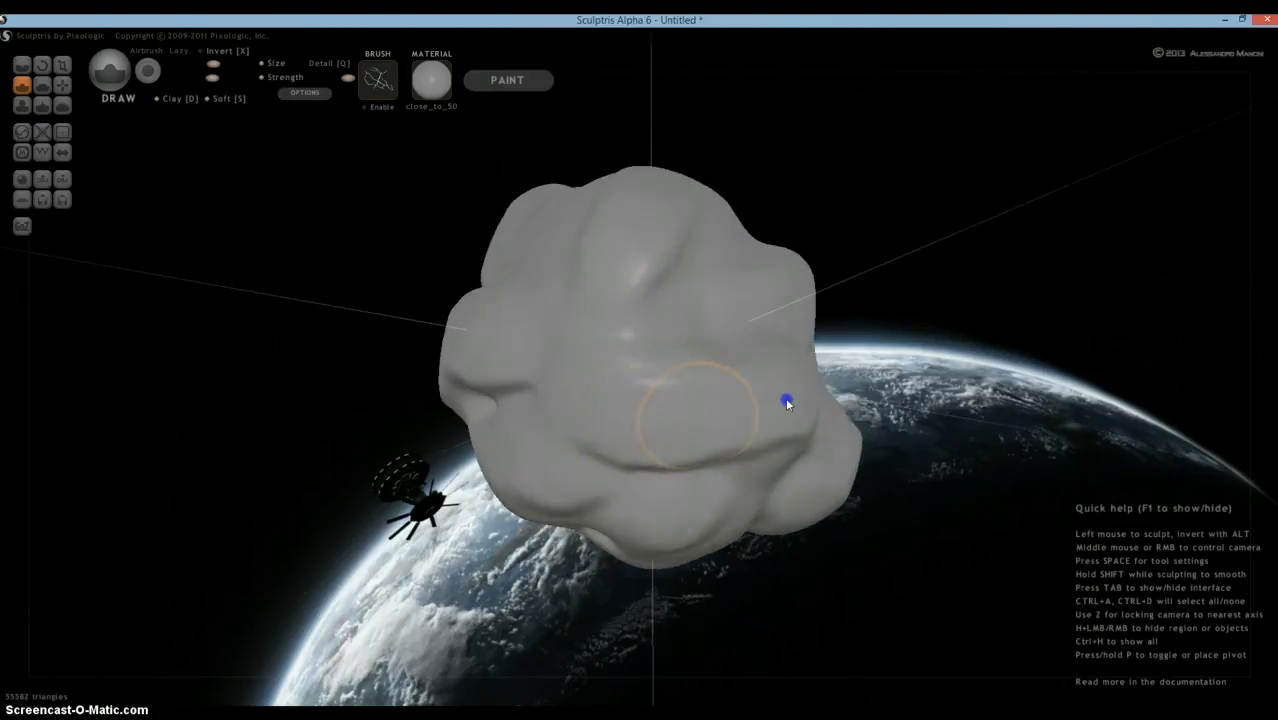
right_click_drag(786, 401, 513, 330)
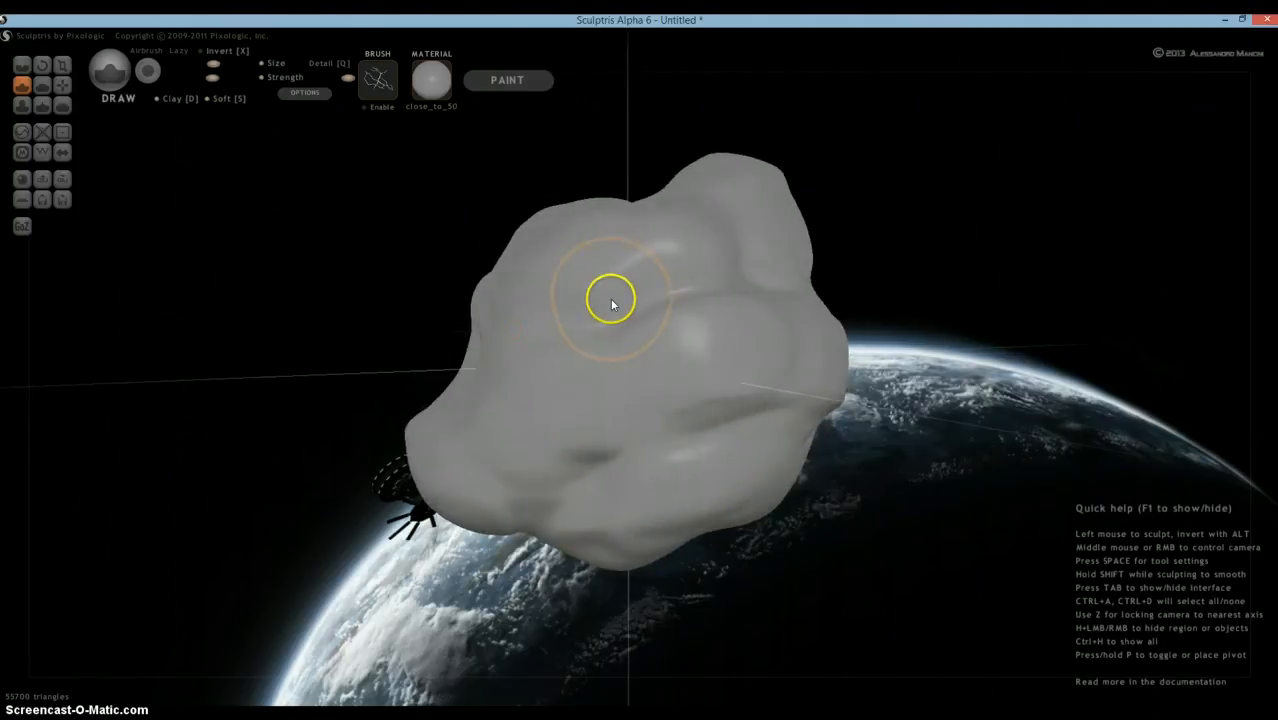
Squash the whole rock vertically with the Scale tool in Global mode, and return to the Draw brush.
key("3")
left_click_drag(642, 302, 673, 352)
right_click_drag(753, 289, 172, 294)
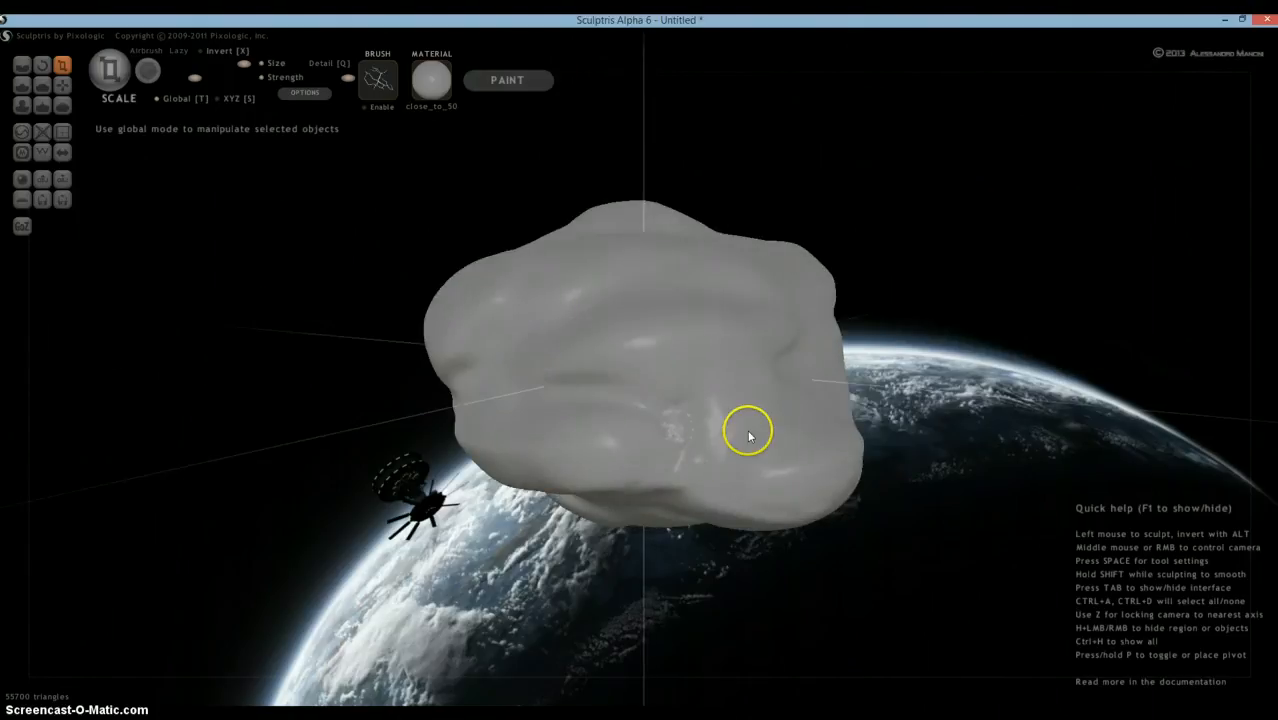
key("4")
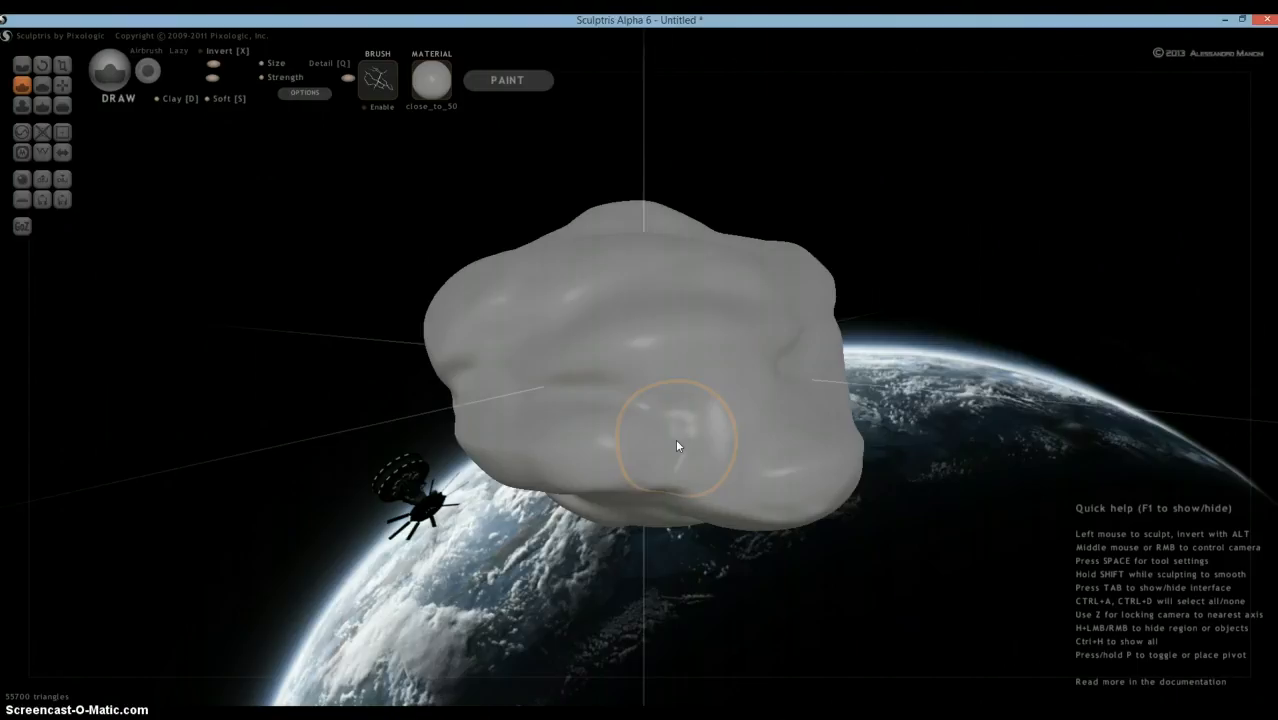
Show the wireframe, subdivide the entire mesh once, and hide the wireframe again.
mouse_move(765, 345)
right_mouse_down()
mouse_move(440, 360)
mouse_move(440, 375)
right_mouse_up()
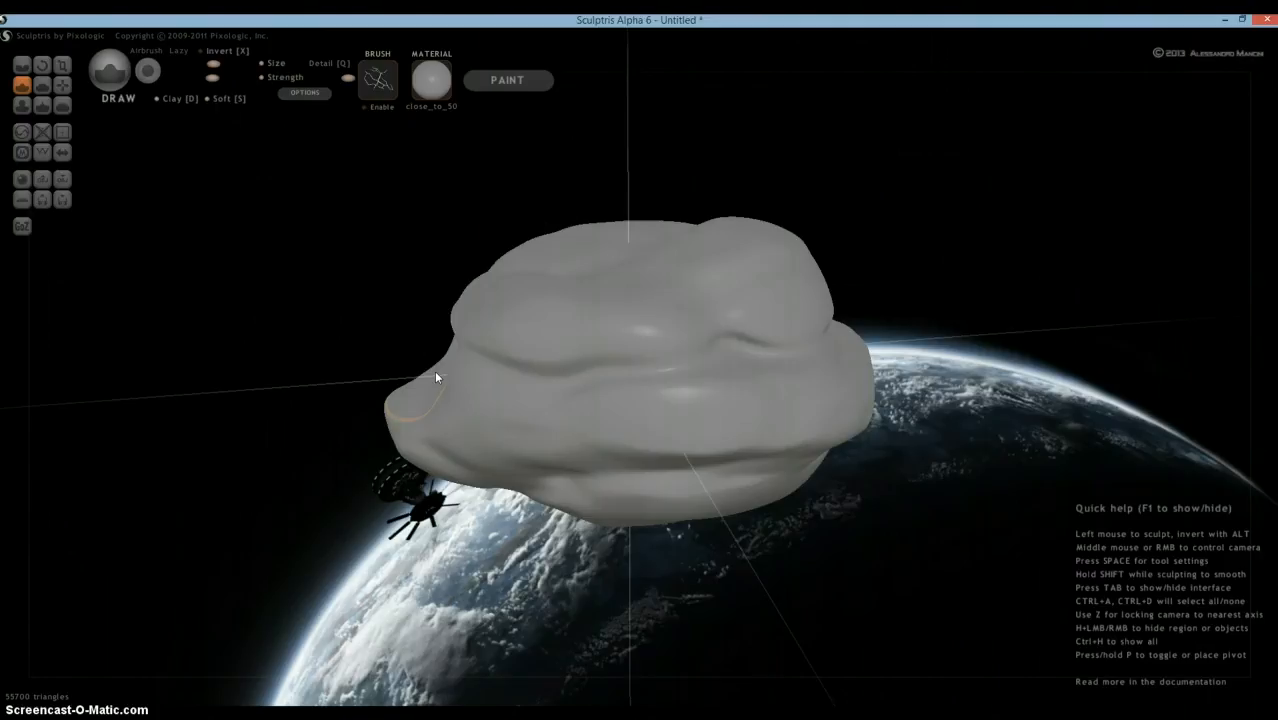
right_click_drag(822, 337, 570, 360)
mouse_move(830, 343)
right_mouse_down()
mouse_move(719, 308)
mouse_move(693, 280)
mouse_move(154, 297)
mouse_move(752, 348)
mouse_move(537, 345)
right_mouse_up()
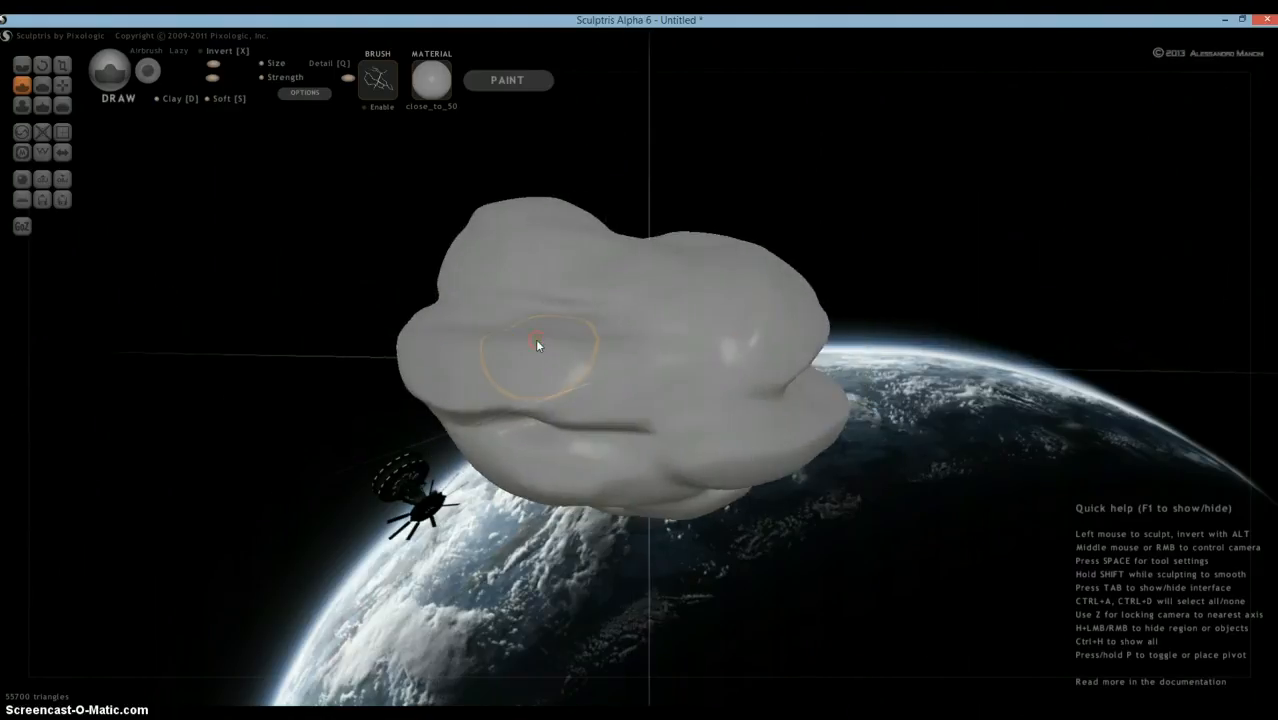
key("w")
mouse_move(747, 328)
right_mouse_down()
mouse_move(599, 322)
mouse_move(907, 339)
mouse_move(756, 339)
mouse_move(770, 333)
right_mouse_up()
mouse_move(855, 310)
right_mouse_down()
mouse_move(916, 348)
mouse_move(650, 320)
right_mouse_up()
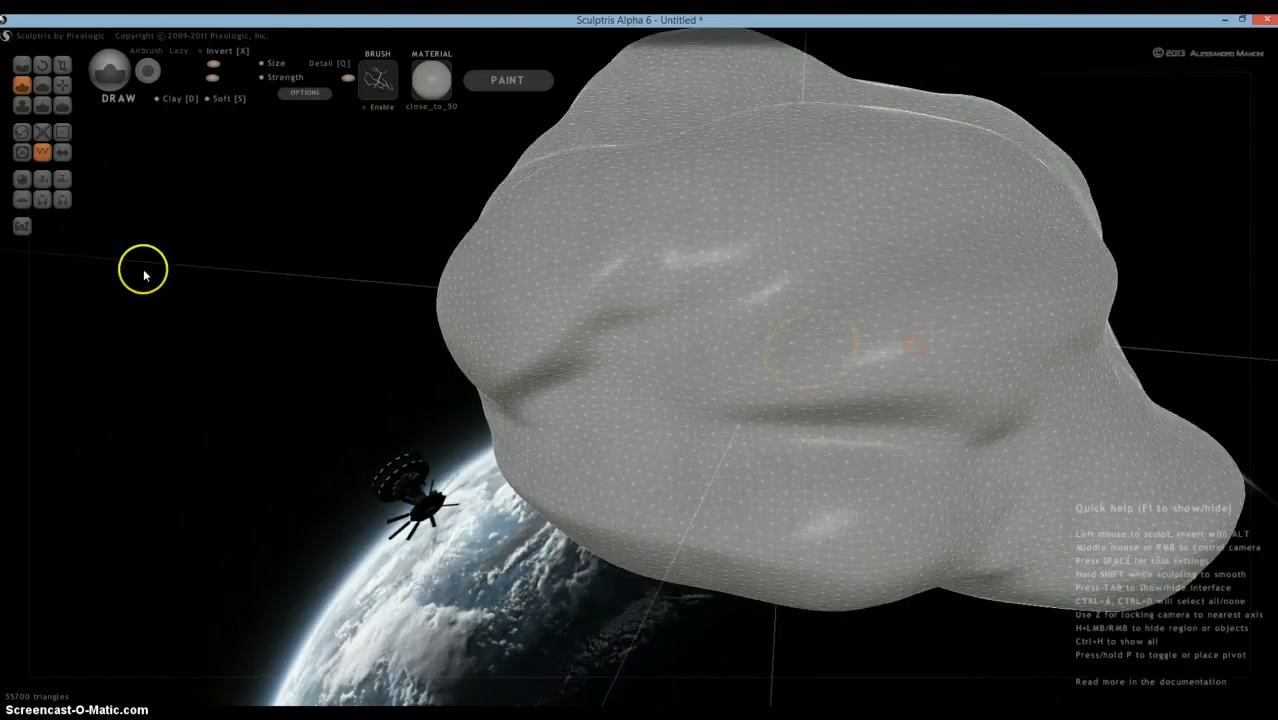
left_click(63, 135)
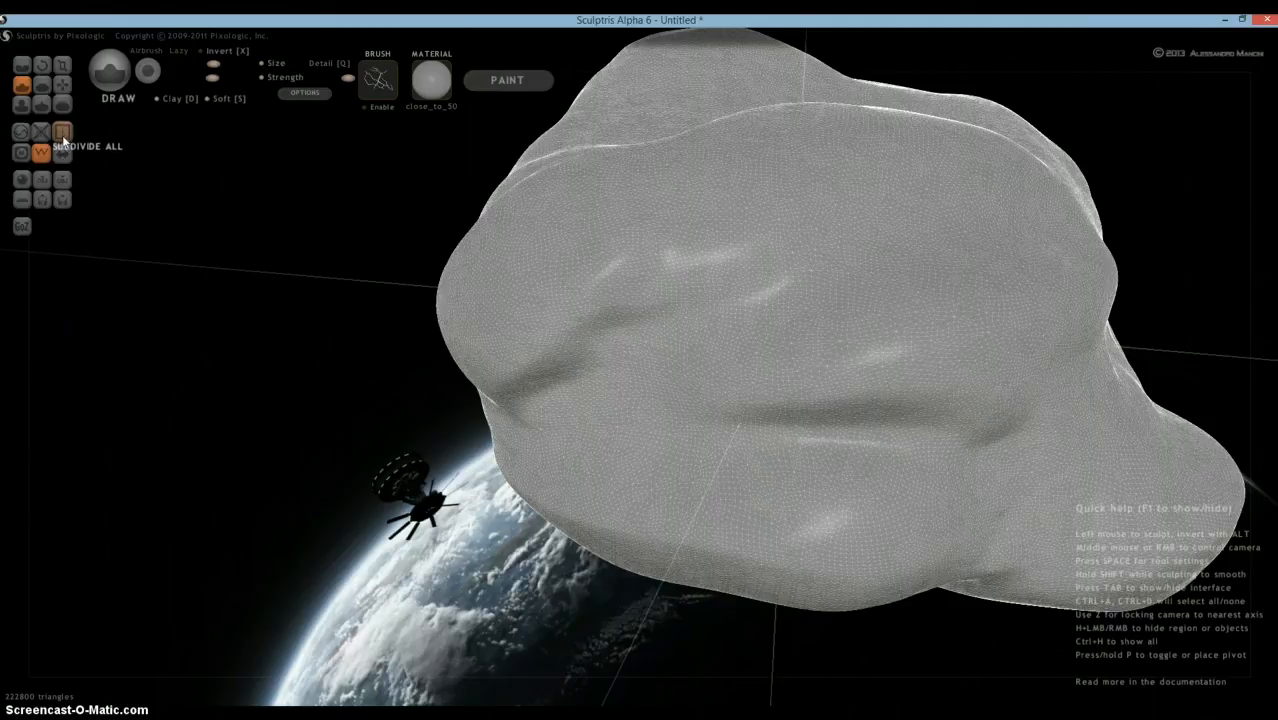
key("w")
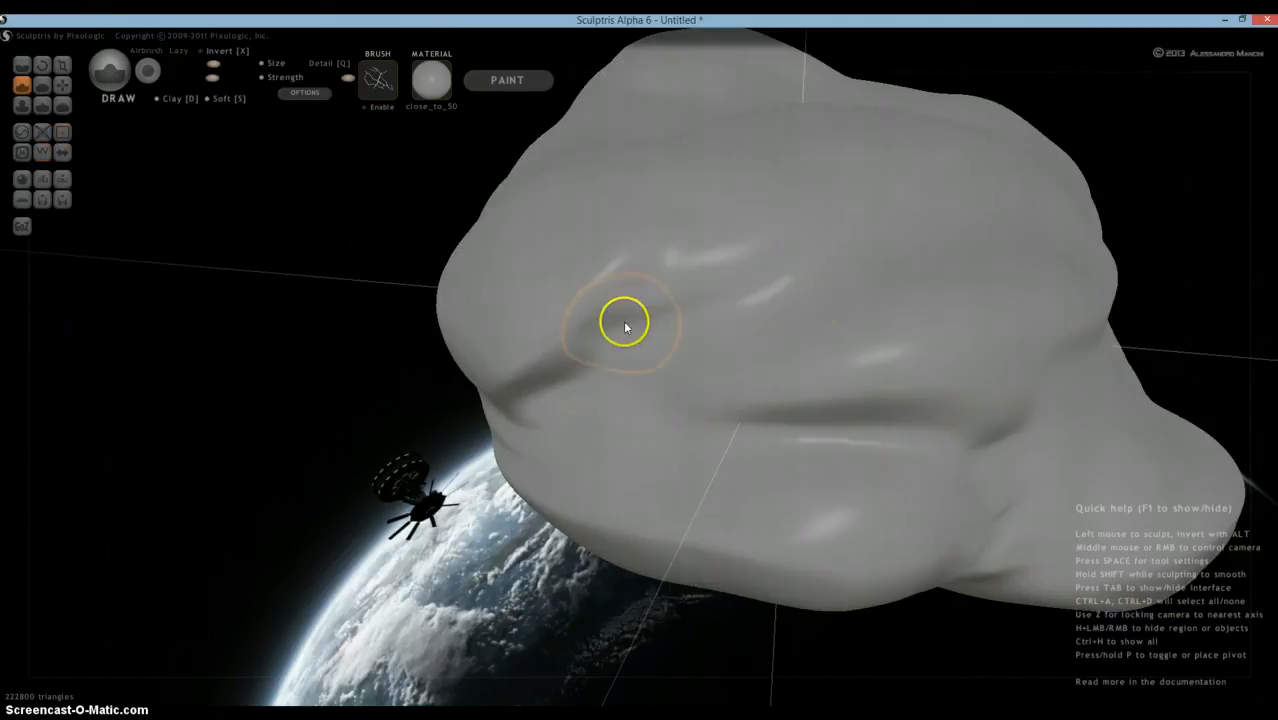
Switch to the Flatten brush, shrink it slightly and plane the first rounded bulges on the rock into flat facets.
left_click(44, 86)
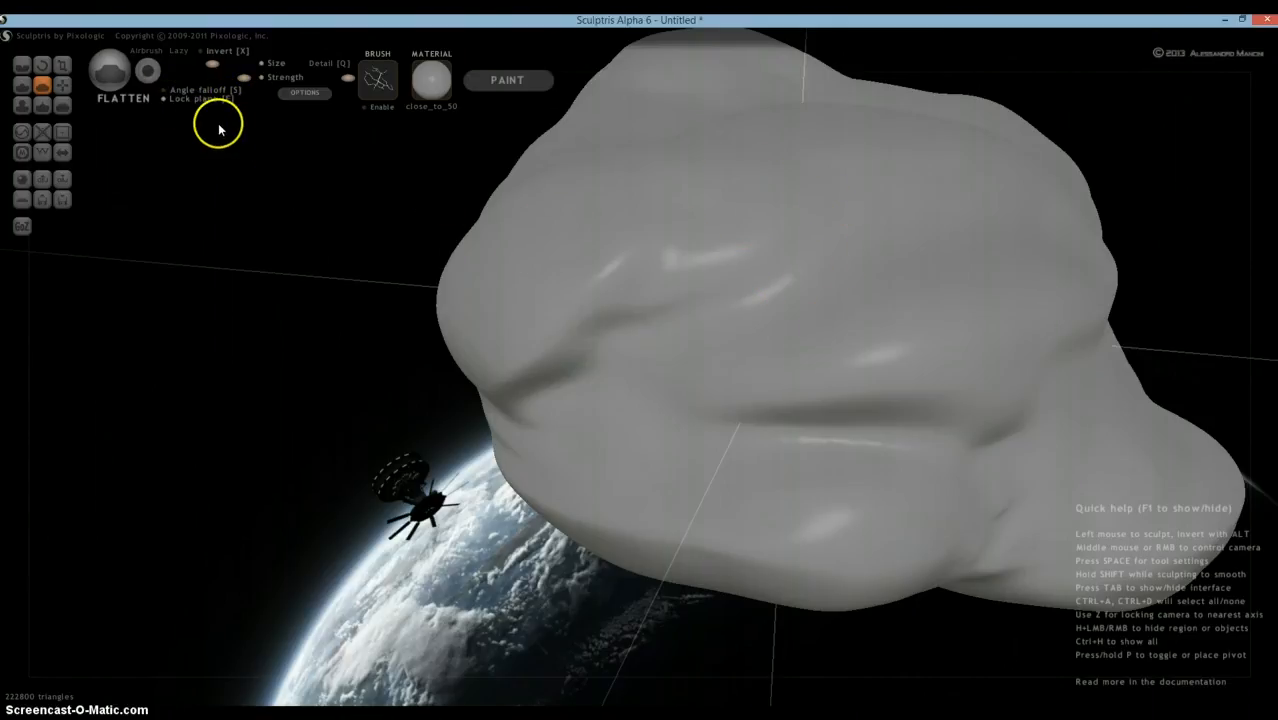
mouse_move(803, 206)
right_mouse_down()
mouse_move(824, 277)
mouse_move(810, 265)
mouse_move(652, 292)
right_mouse_up()
left_click_drag(603, 316, 585, 342)
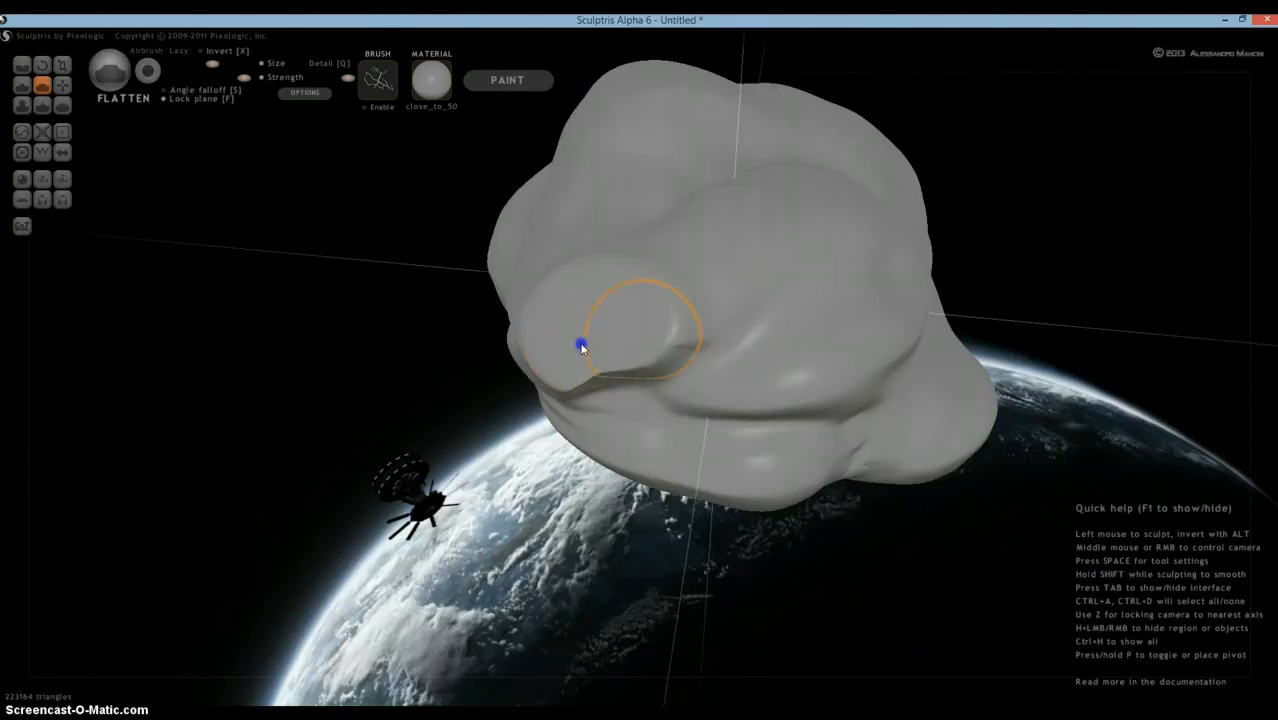
right_click_drag(693, 305, 655, 266)
mouse_move(655, 266)
left_mouse_down()
mouse_move(565, 291)
mouse_move(653, 302)
left_mouse_up()
mouse_move(653, 302)
right_mouse_down()
mouse_move(627, 243)
mouse_move(733, 365)
mouse_move(708, 337)
right_mouse_up()
scroll(616, 249, "down", 1)
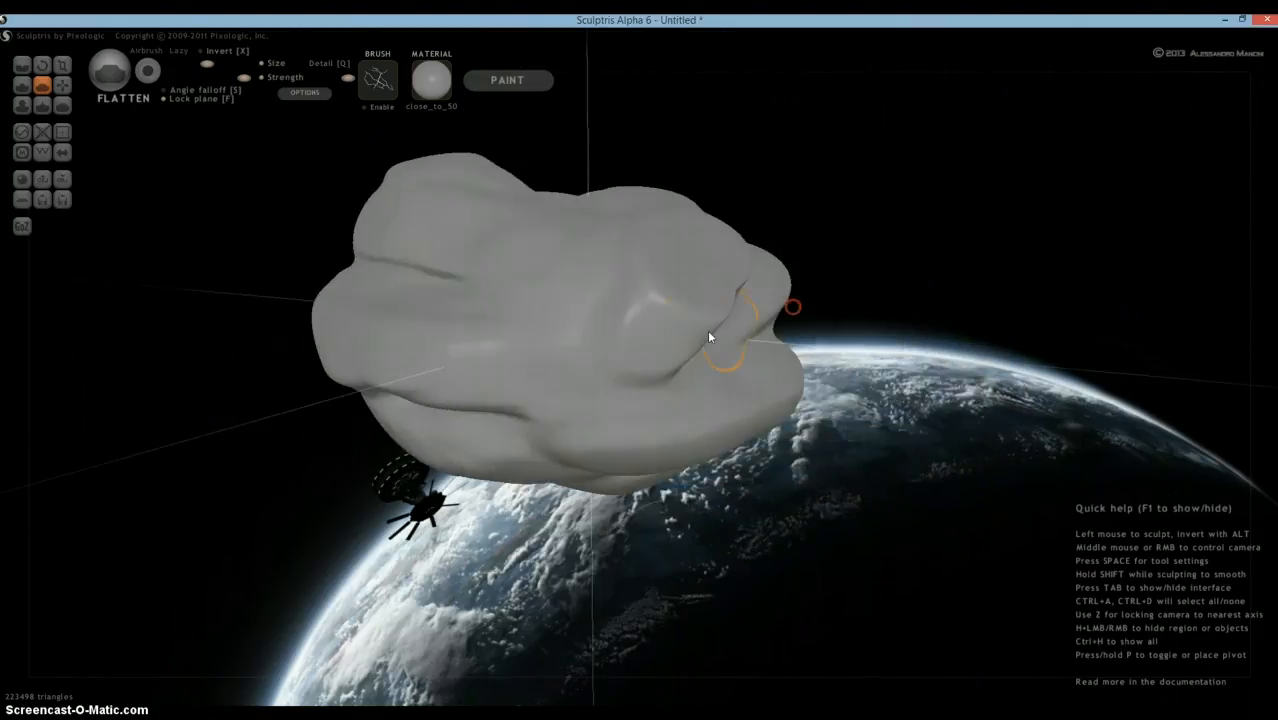
left_click_drag(708, 337, 664, 332)
right_click_drag(680, 348, 744, 355)
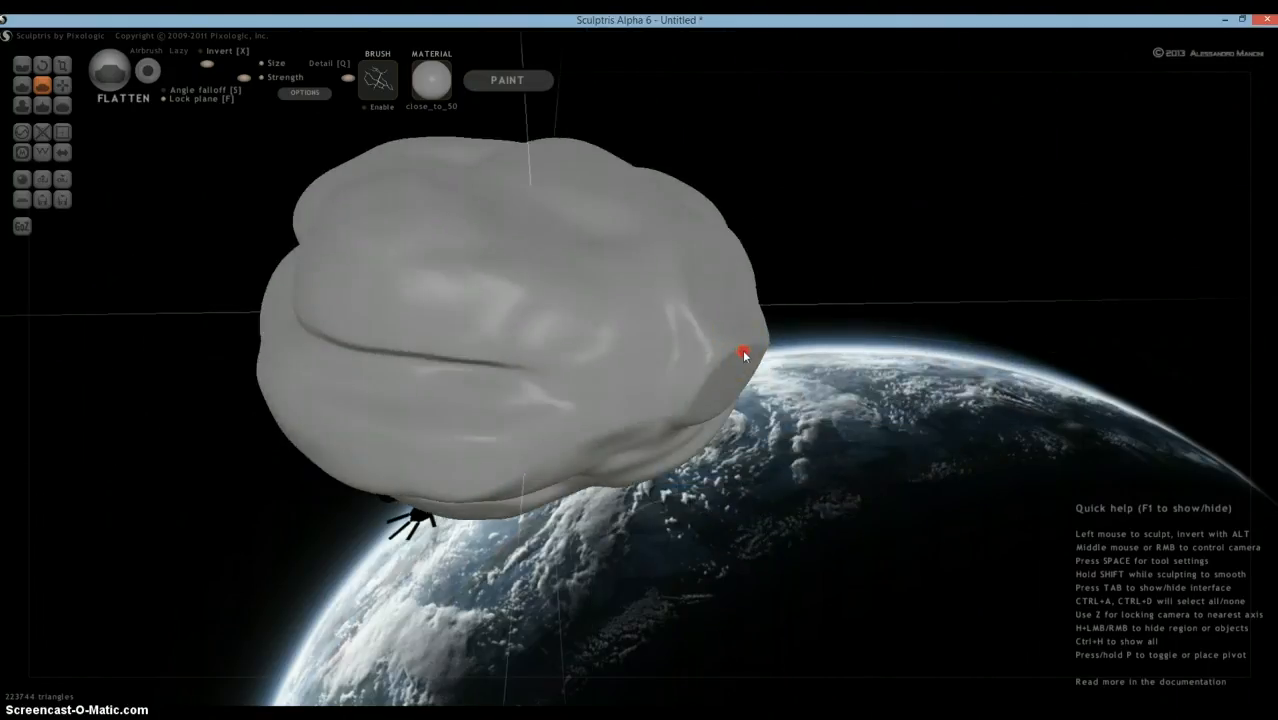
mouse_move(687, 355)
left_mouse_down()
mouse_move(679, 334)
mouse_move(662, 397)
left_mouse_up()
Flatten the broad mounds on further sides of the rock, including overlapping facets on the bulge above the undercut.
mouse_move(662, 397)
right_mouse_down()
mouse_move(608, 369)
mouse_move(422, 343)
right_mouse_up()
right_click_drag(671, 308, 613, 274)
left_click_drag(613, 272, 653, 285)
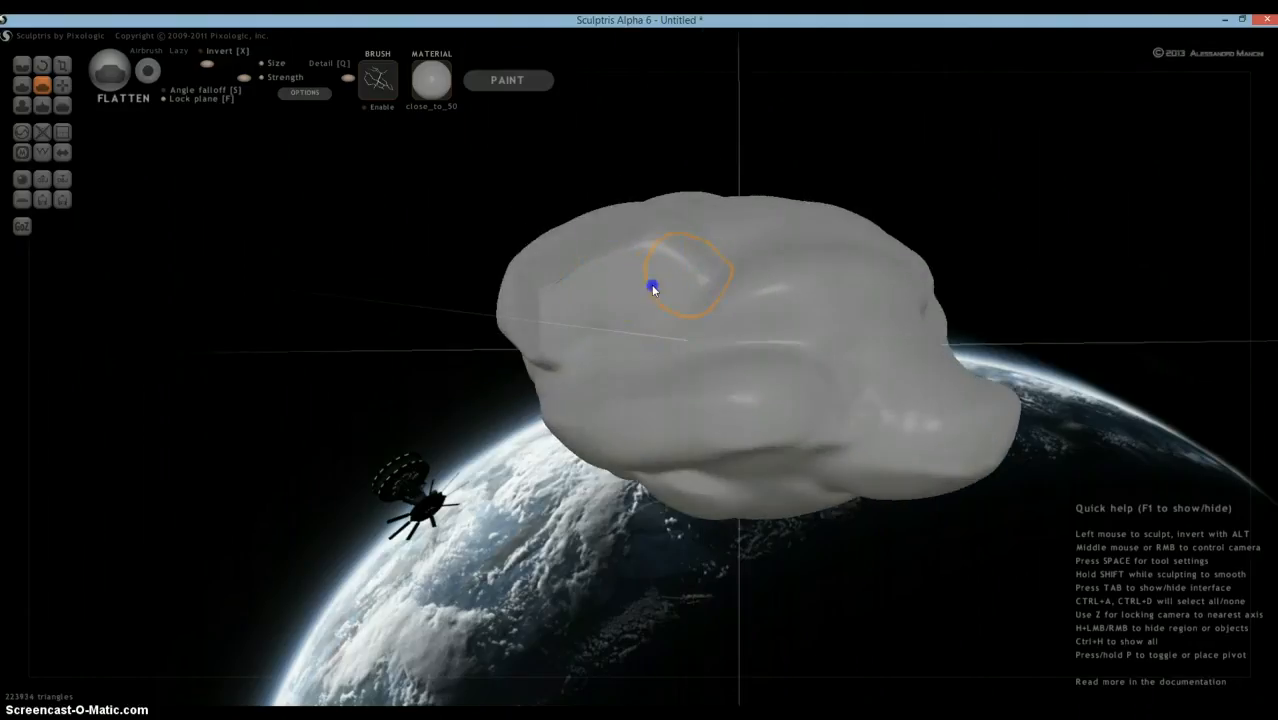
mouse_move(728, 292)
right_mouse_down()
mouse_move(673, 298)
mouse_move(647, 331)
right_mouse_up()
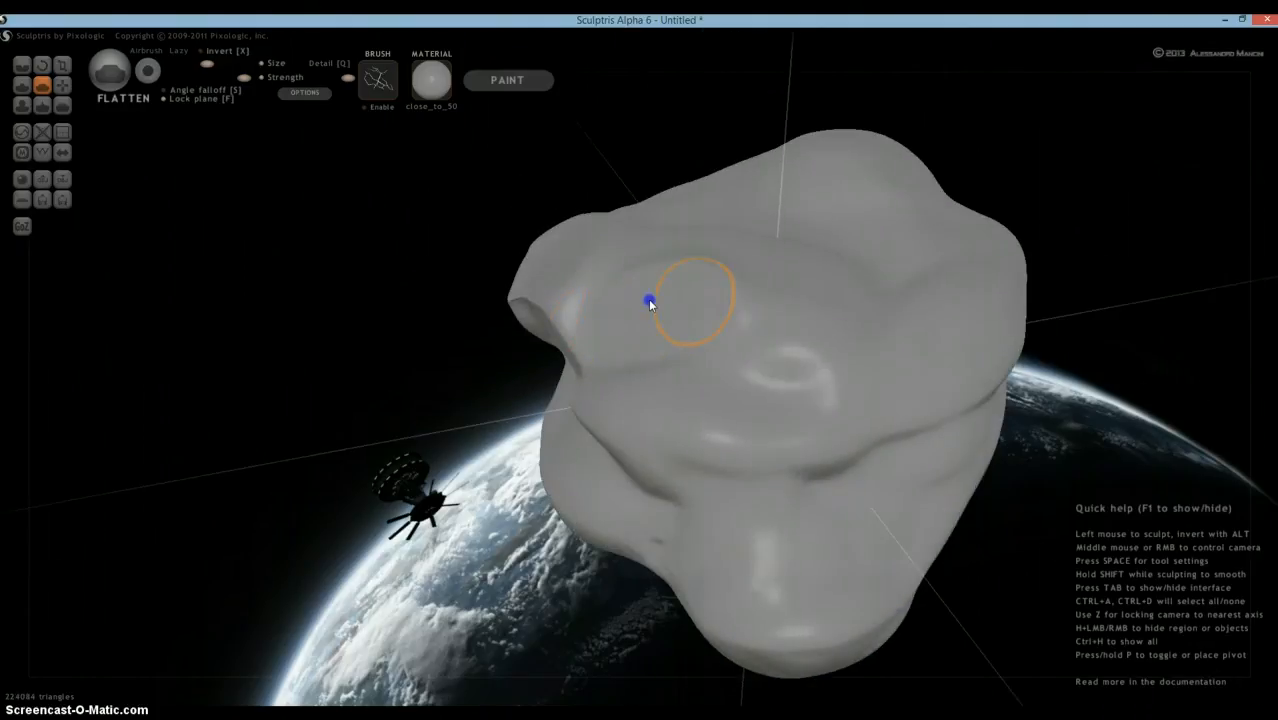
right_click_drag(706, 297, 668, 388)
mouse_move(668, 388)
left_mouse_down()
mouse_move(730, 448)
mouse_move(699, 434)
mouse_move(734, 403)
left_mouse_up()
right_click_drag(838, 435, 786, 352)
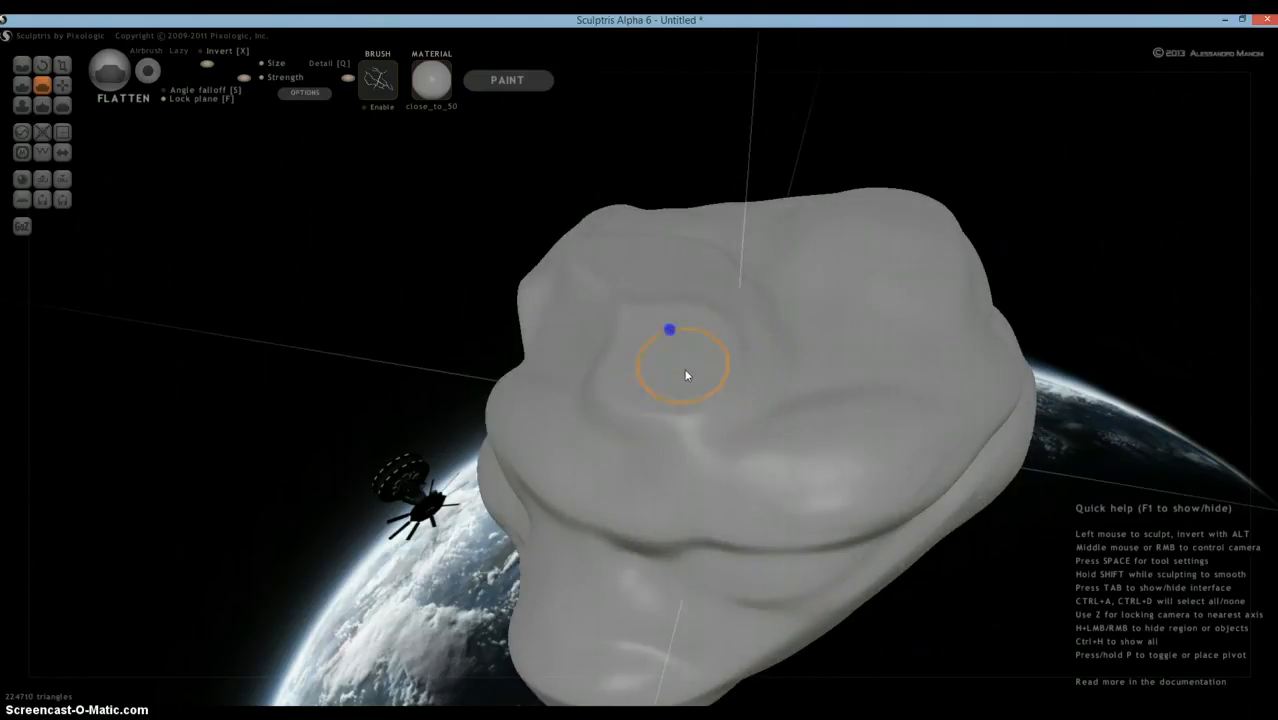
mouse_move(690, 374)
right_mouse_down()
mouse_move(854, 372)
mouse_move(882, 340)
right_mouse_up()
mouse_move(780, 287)
left_mouse_down()
mouse_move(713, 262)
mouse_move(683, 277)
mouse_move(676, 306)
left_mouse_up()
right_click_drag(725, 288, 821, 392)
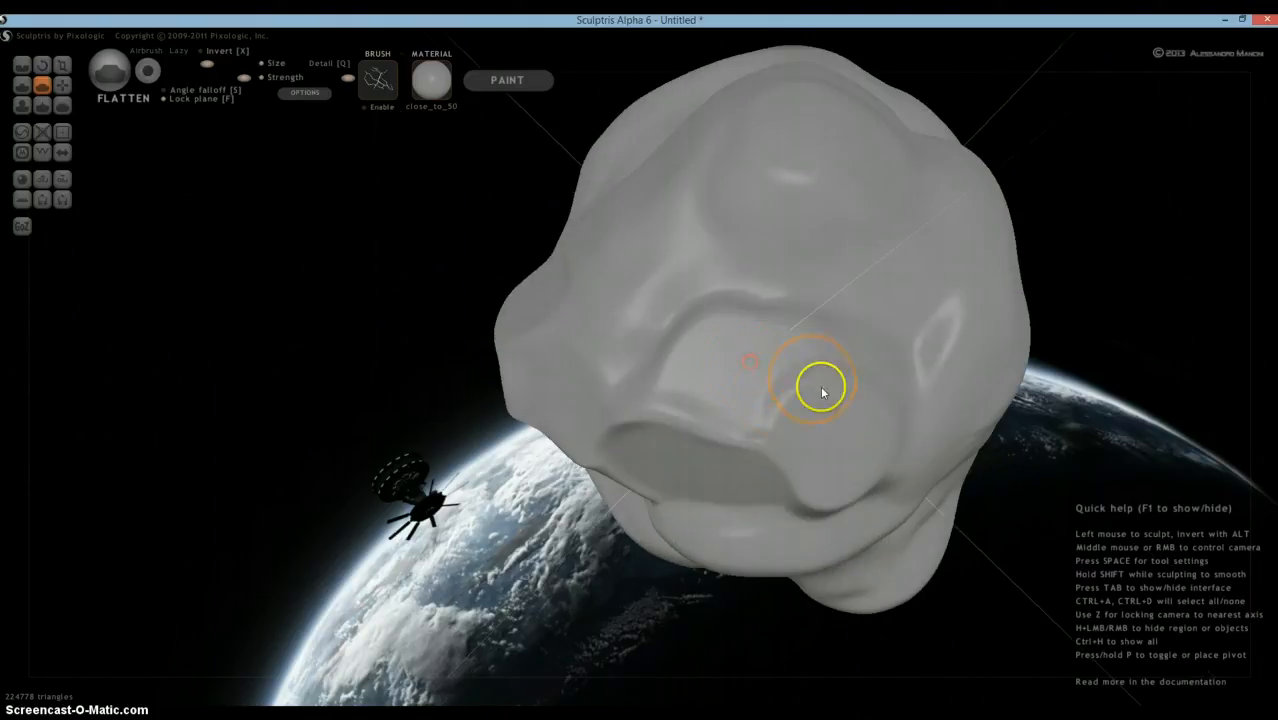
left_click_drag(776, 398, 789, 402)
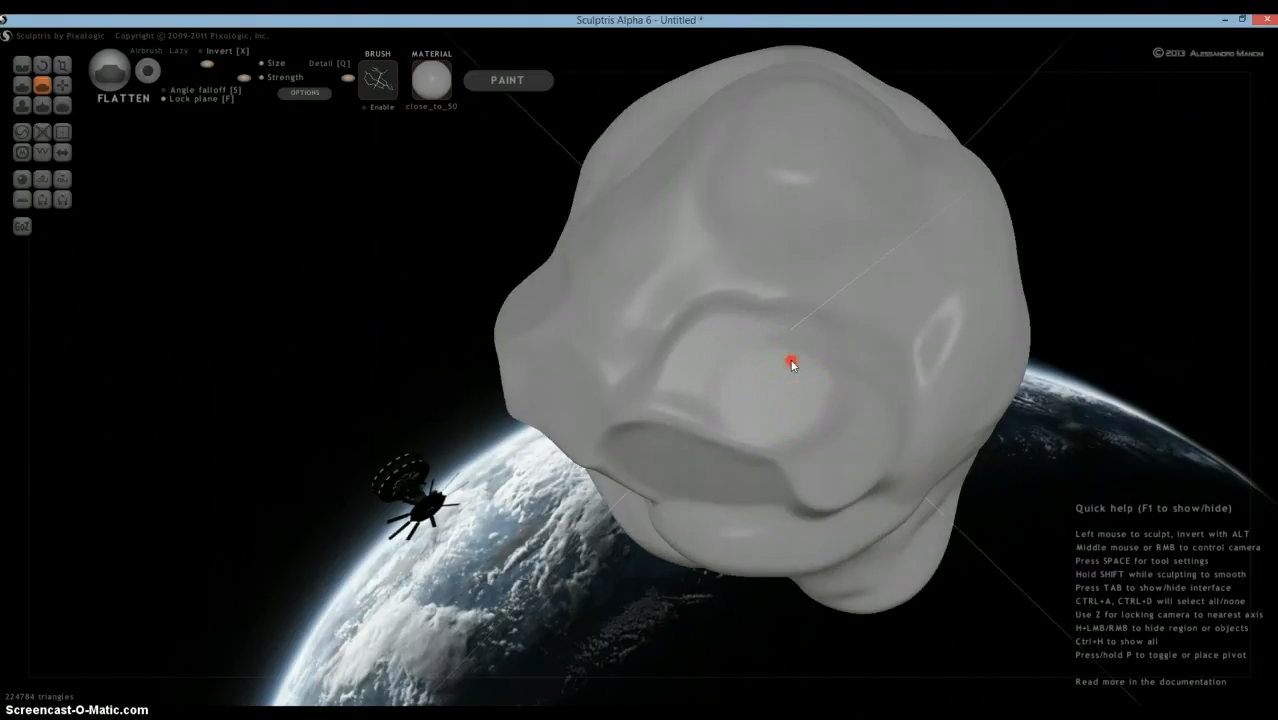
Flatten more bulges around the rock and cut a wide elongated facet into the large mound above the curved crease.
mouse_move(791, 363)
right_mouse_down()
mouse_move(959, 297)
mouse_move(856, 245)
mouse_move(619, 277)
mouse_move(687, 305)
mouse_move(660, 309)
mouse_move(639, 349)
mouse_move(670, 440)
right_mouse_up()
right_click_drag(662, 436, 625, 374)
mouse_move(625, 374)
left_mouse_down()
mouse_move(670, 408)
mouse_move(503, 382)
left_mouse_up()
mouse_move(503, 382)
right_mouse_down()
mouse_move(719, 372)
mouse_move(610, 386)
right_mouse_up()
left_click_drag(605, 389, 676, 397)
mouse_move(676, 397)
right_mouse_down()
mouse_move(688, 394)
mouse_move(679, 337)
mouse_move(653, 371)
mouse_move(488, 366)
mouse_move(510, 367)
right_mouse_up()
left_click(592, 432)
scroll(573, 452, "up", 3)
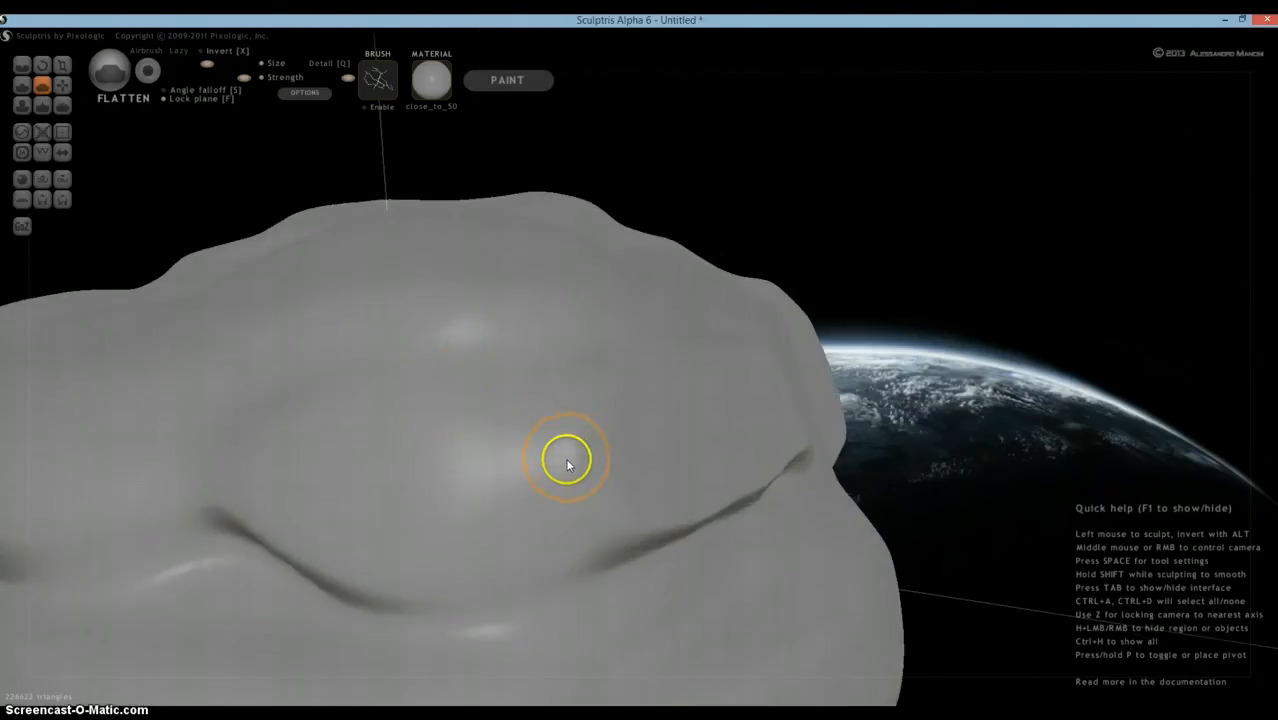
scroll(565, 459, "down", 2)
left_click_drag(472, 469, 557, 442)
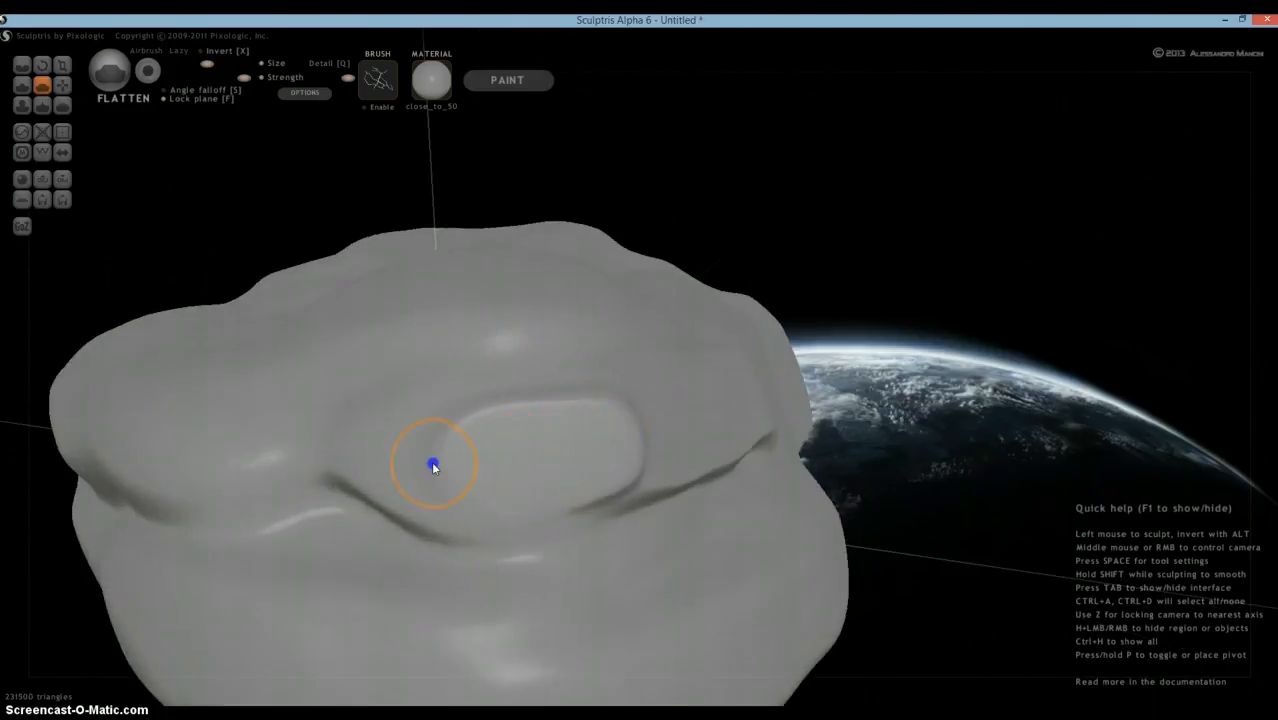
left_click_drag(433, 464, 486, 458)
right_click_drag(505, 448, 503, 542)
mouse_move(535, 470)
left_mouse_down()
mouse_move(408, 448)
mouse_move(422, 451)
left_mouse_up()
Flatten the mounds and ridges near the rock's crown into adjoining planes.
mouse_move(422, 451)
right_mouse_down()
mouse_move(480, 373)
mouse_move(482, 337)
mouse_move(590, 422)
right_mouse_up()
scroll(486, 489, "down", 3)
mouse_move(486, 489)
right_mouse_down()
mouse_move(568, 445)
mouse_move(533, 478)
mouse_move(813, 466)
right_mouse_up()
mouse_move(813, 466)
left_mouse_down()
mouse_move(757, 458)
mouse_move(840, 467)
left_mouse_up()
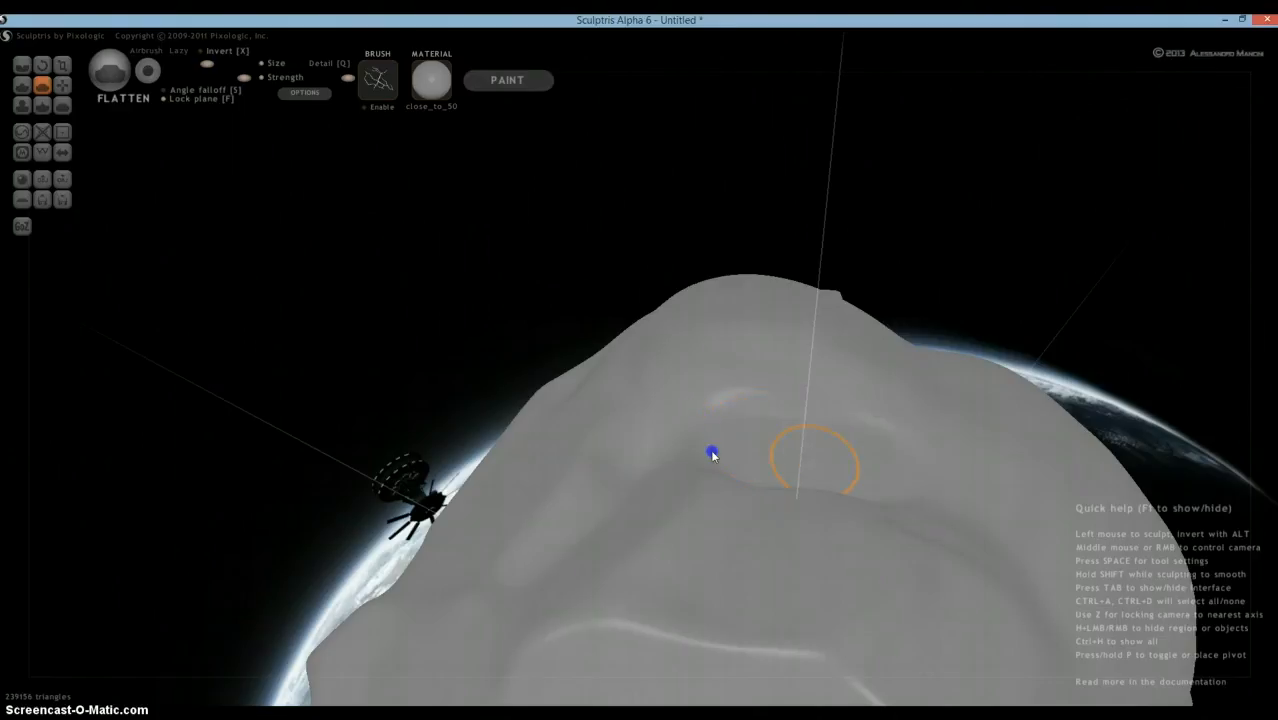
left_click_drag(560, 454, 656, 467)
mouse_move(656, 467)
right_mouse_down()
mouse_move(736, 491)
mouse_move(810, 363)
right_mouse_up()
scroll(812, 360, "down", 4)
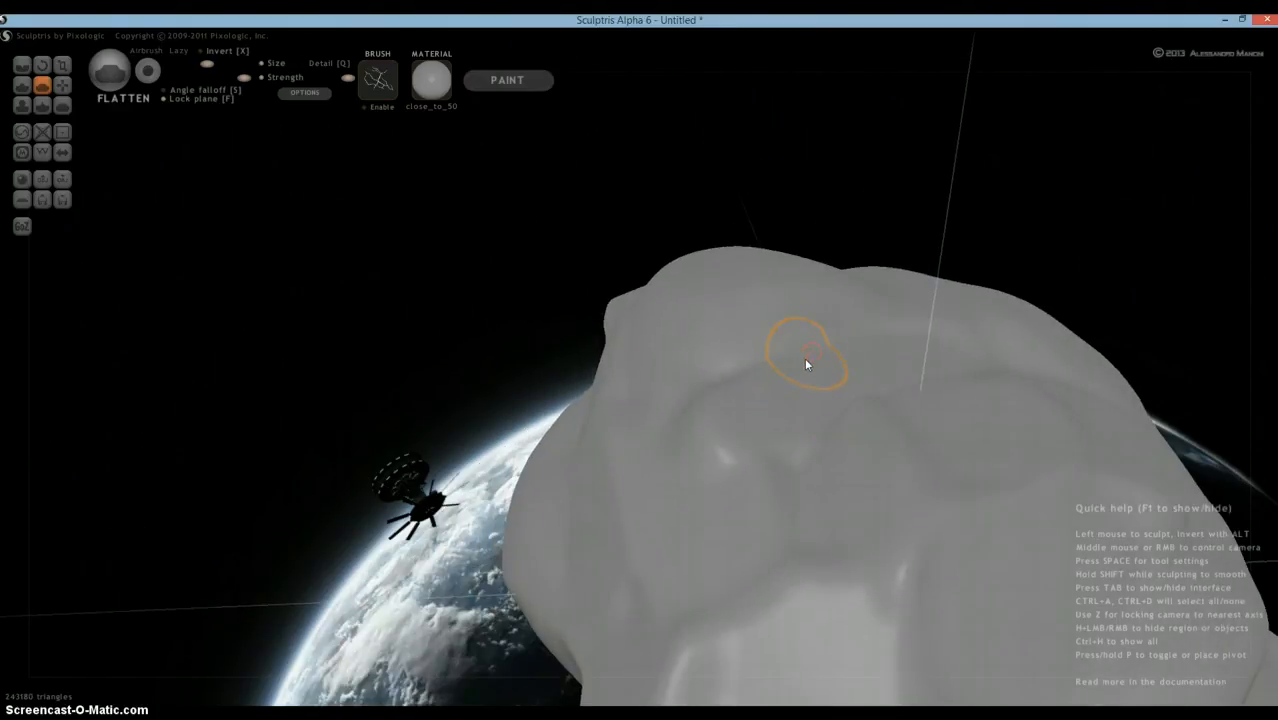
scroll(805, 360, "up", 3)
mouse_move(802, 352)
left_mouse_down()
mouse_move(685, 397)
mouse_move(719, 397)
left_mouse_up()
Enlarge the Flatten brush slightly and plane wider facets along the ridges and the raised block on the rock's upper part.
mouse_move(719, 397)
right_mouse_down()
mouse_move(1088, 449)
mouse_move(1133, 379)
right_mouse_up()
mouse_move(655, 375)
left_mouse_down()
mouse_move(568, 390)
mouse_move(672, 391)
left_mouse_up()
right_click_drag(675, 380, 585, 473)
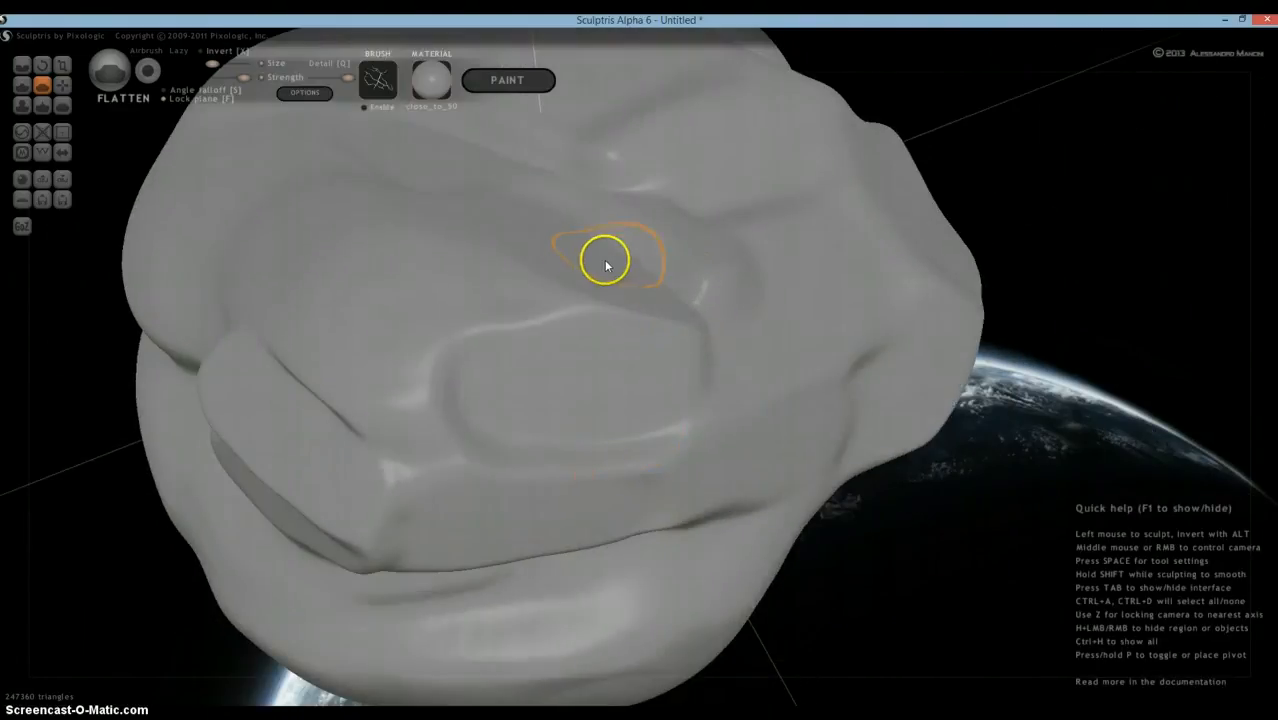
mouse_move(605, 260)
right_mouse_down()
mouse_move(719, 294)
mouse_move(665, 448)
right_mouse_up()
mouse_move(665, 448)
left_mouse_down()
mouse_move(525, 476)
mouse_move(545, 428)
mouse_move(648, 502)
left_mouse_up()
mouse_move(648, 502)
right_mouse_down()
mouse_move(582, 477)
mouse_move(668, 366)
mouse_move(683, 388)
right_mouse_up()
left_click_drag(582, 406, 644, 400)
mouse_move(646, 402)
right_mouse_down()
mouse_move(832, 452)
mouse_move(883, 450)
right_mouse_up()
left_click_drag(877, 421, 808, 381)
mouse_move(727, 376)
right_mouse_down()
mouse_move(776, 399)
mouse_move(645, 391)
mouse_move(590, 368)
mouse_move(683, 387)
mouse_move(576, 528)
right_mouse_up()
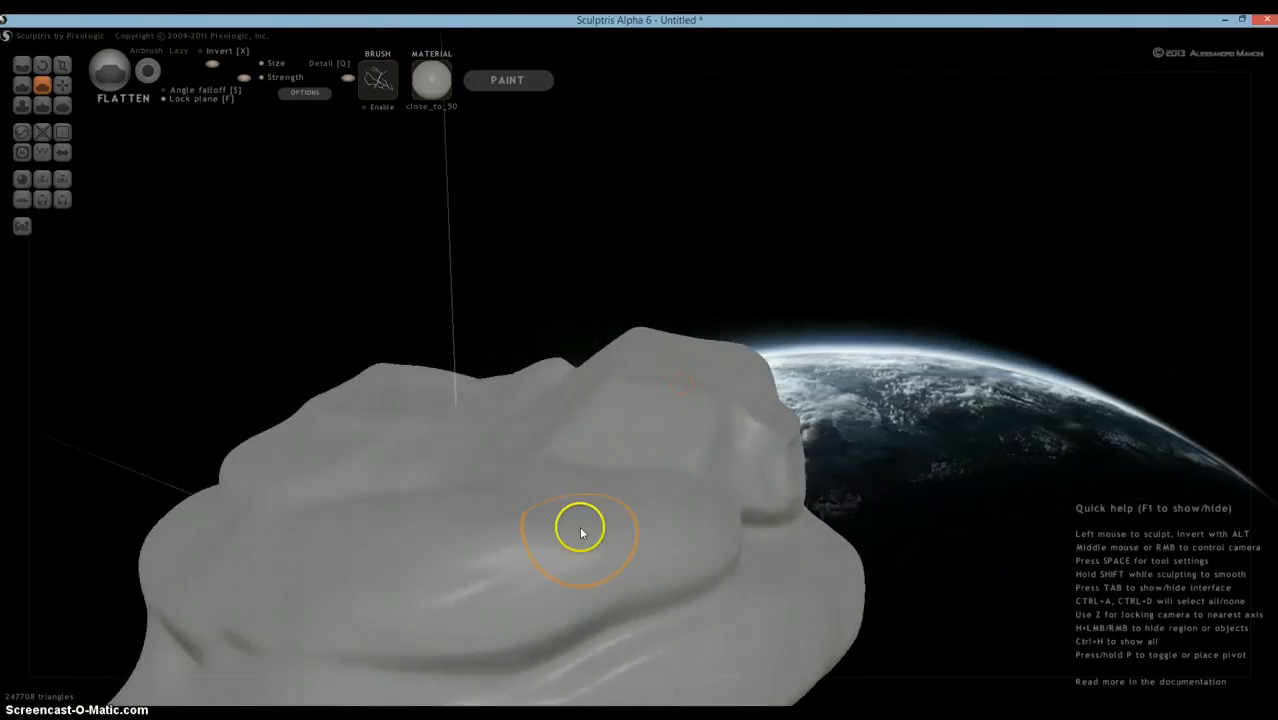
mouse_move(576, 528)
left_mouse_down()
mouse_move(528, 536)
mouse_move(640, 538)
mouse_move(439, 536)
mouse_move(502, 559)
left_mouse_up()
mouse_move(502, 559)
right_mouse_down()
mouse_move(579, 508)
mouse_move(585, 453)
right_mouse_up()
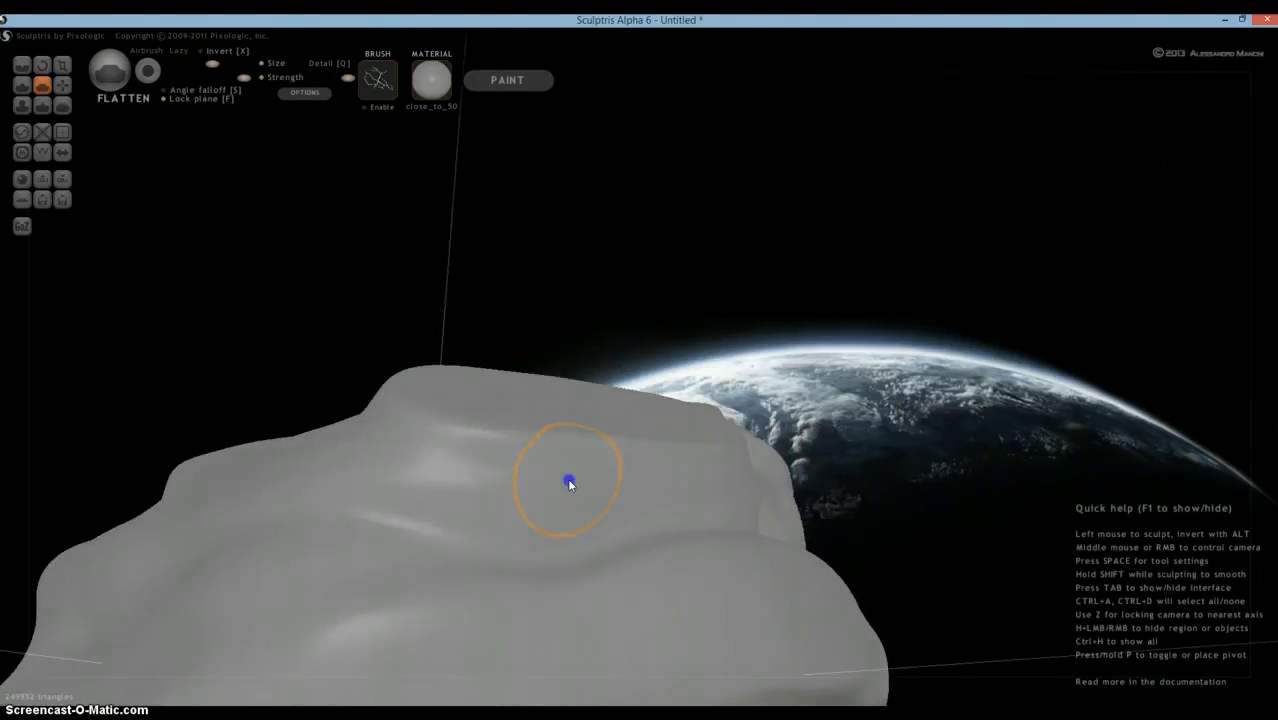
mouse_move(568, 484)
left_mouse_down()
mouse_move(599, 503)
mouse_move(727, 499)
left_mouse_up()
left_click_drag(462, 491, 444, 502)
Flatten the remaining rounded shoulders and lower sides of the rock into large angular planes.
mouse_move(455, 499)
right_mouse_down()
mouse_move(578, 492)
mouse_move(682, 519)
right_mouse_up()
mouse_move(693, 544)
left_mouse_down()
mouse_move(634, 502)
mouse_move(704, 537)
mouse_move(645, 516)
left_mouse_up()
right_click_drag(645, 516, 762, 583)
left_click_drag(762, 583, 728, 539)
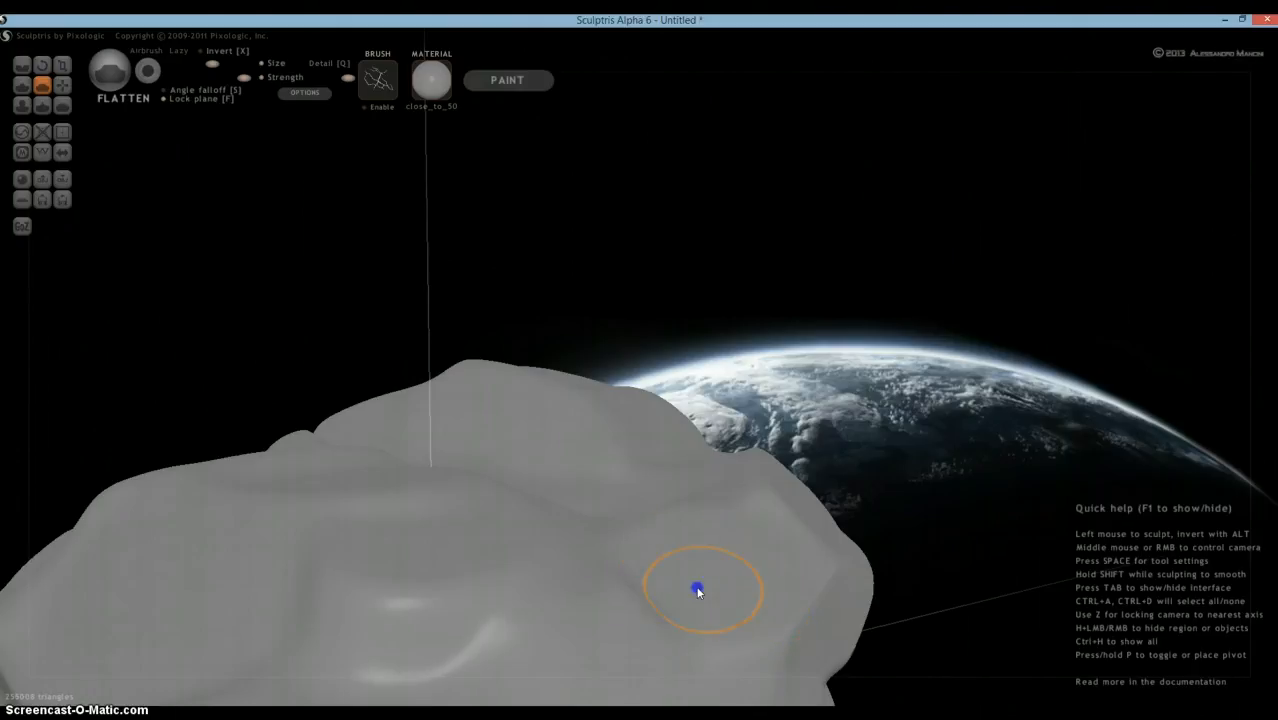
mouse_move(713, 541)
right_mouse_down()
mouse_move(589, 614)
mouse_move(619, 584)
mouse_move(527, 566)
mouse_move(593, 563)
right_mouse_up()
scroll(588, 614, "down", 3)
mouse_move(593, 563)
left_mouse_down()
mouse_move(608, 600)
mouse_move(679, 589)
mouse_move(524, 590)
left_mouse_up()
mouse_move(524, 590)
right_mouse_down()
mouse_move(613, 542)
mouse_move(605, 588)
right_mouse_up()
left_click_drag(605, 588, 686, 567)
right_click_drag(690, 564, 738, 486)
left_click_drag(738, 486, 579, 508)
right_click_drag(733, 522, 744, 465)
mouse_move(496, 530)
left_mouse_down()
mouse_move(685, 517)
mouse_move(653, 522)
left_mouse_up()
right_click_drag(653, 522, 781, 513)
mouse_move(928, 511)
left_mouse_down()
mouse_move(765, 542)
mouse_move(779, 562)
left_mouse_up()
Reduce the Flatten brush size and add smaller facets to the still-rounded areas around the whole rock.
mouse_move(779, 562)
right_mouse_down()
mouse_move(844, 503)
mouse_move(813, 583)
mouse_move(772, 553)
mouse_move(556, 531)
mouse_move(577, 511)
mouse_move(676, 499)
mouse_move(633, 498)
mouse_move(657, 506)
right_mouse_up()
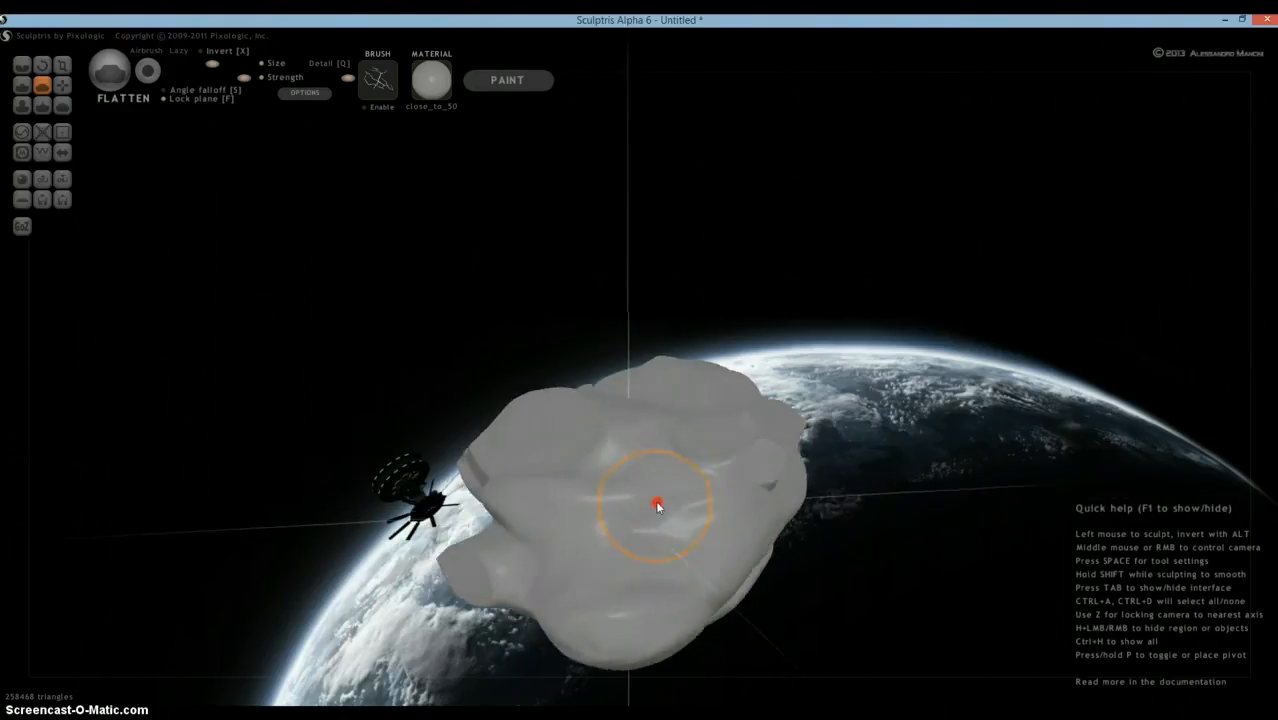
scroll(546, 524, "up", 2)
scroll(542, 523, "down", 2)
mouse_move(542, 523)
right_mouse_down()
mouse_move(534, 531)
mouse_move(588, 507)
mouse_move(584, 530)
right_mouse_up()
scroll(584, 530, "up", 2)
mouse_move(585, 529)
left_mouse_down()
mouse_move(536, 531)
mouse_move(584, 533)
left_mouse_up()
right_click_drag(587, 532, 608, 549)
left_click_drag(586, 538, 637, 519)
mouse_move(638, 523)
right_mouse_down()
mouse_move(565, 571)
mouse_move(656, 485)
mouse_move(650, 448)
mouse_move(501, 374)
right_mouse_up()
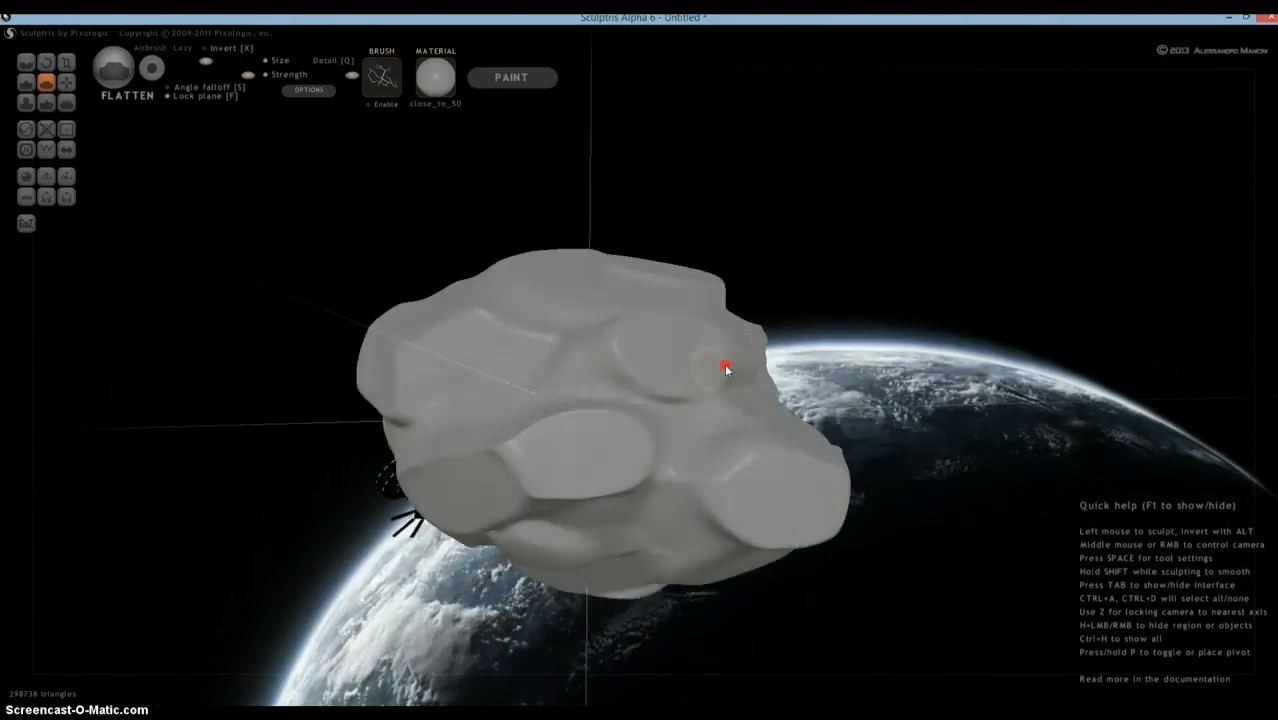
Flatten the smooth area below the thin crease into a small facet and undo the extra stroke over it.
mouse_move(722, 362)
right_mouse_down()
mouse_move(598, 416)
mouse_move(357, 371)
mouse_move(265, 402)
mouse_move(106, 402)
mouse_move(365, 422)
mouse_move(302, 404)
mouse_move(348, 334)
mouse_move(371, 374)
mouse_move(385, 370)
right_mouse_up()
left_click(453, 388)
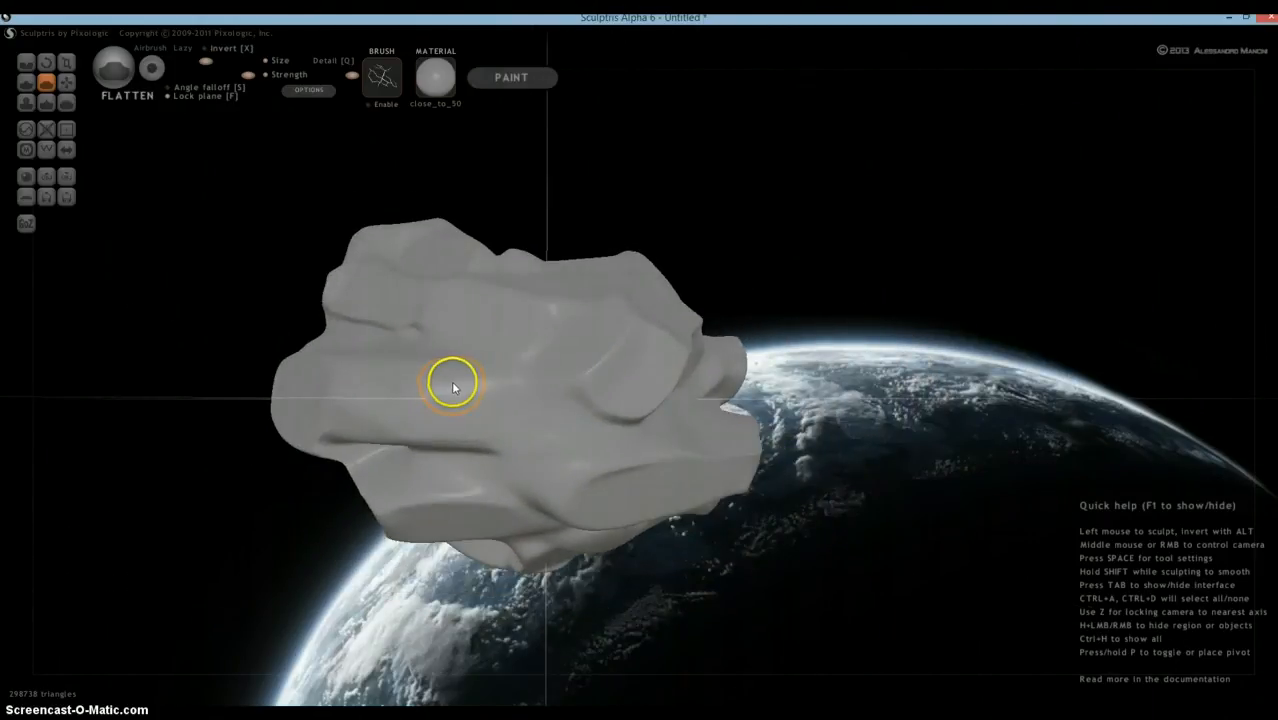
right_click_drag(479, 360, 502, 399)
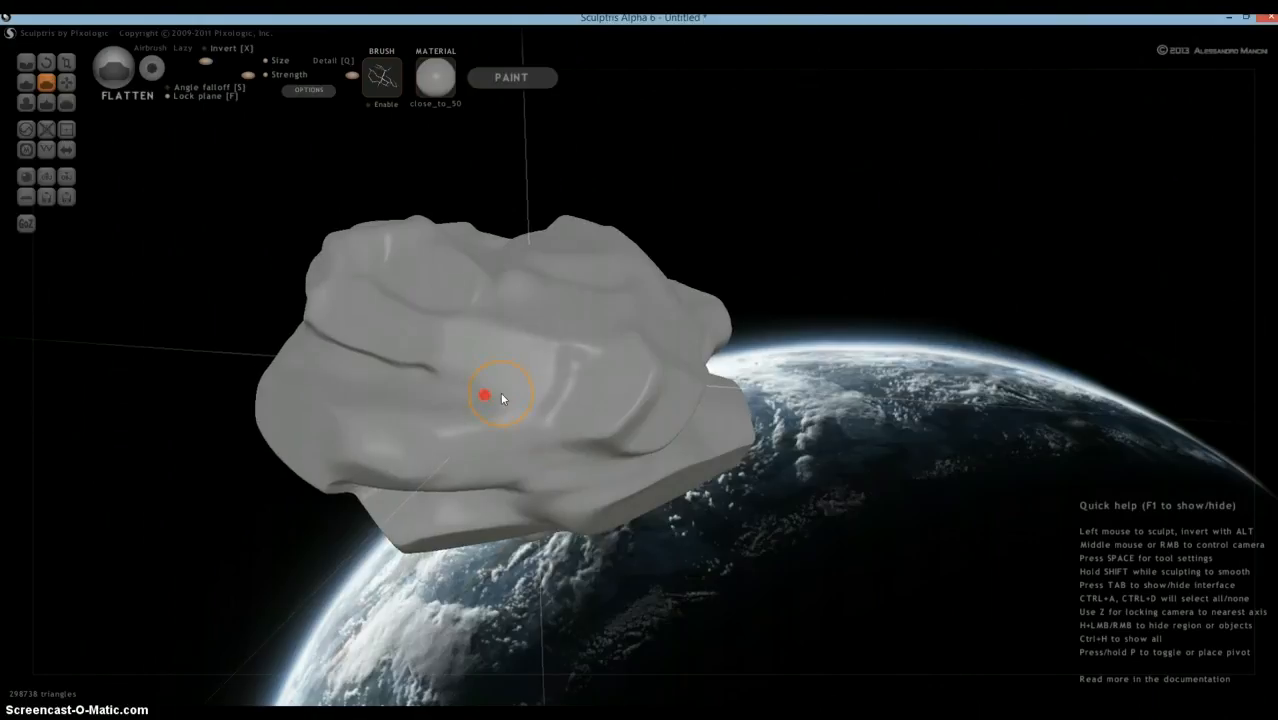
left_click_drag(490, 410, 443, 422)
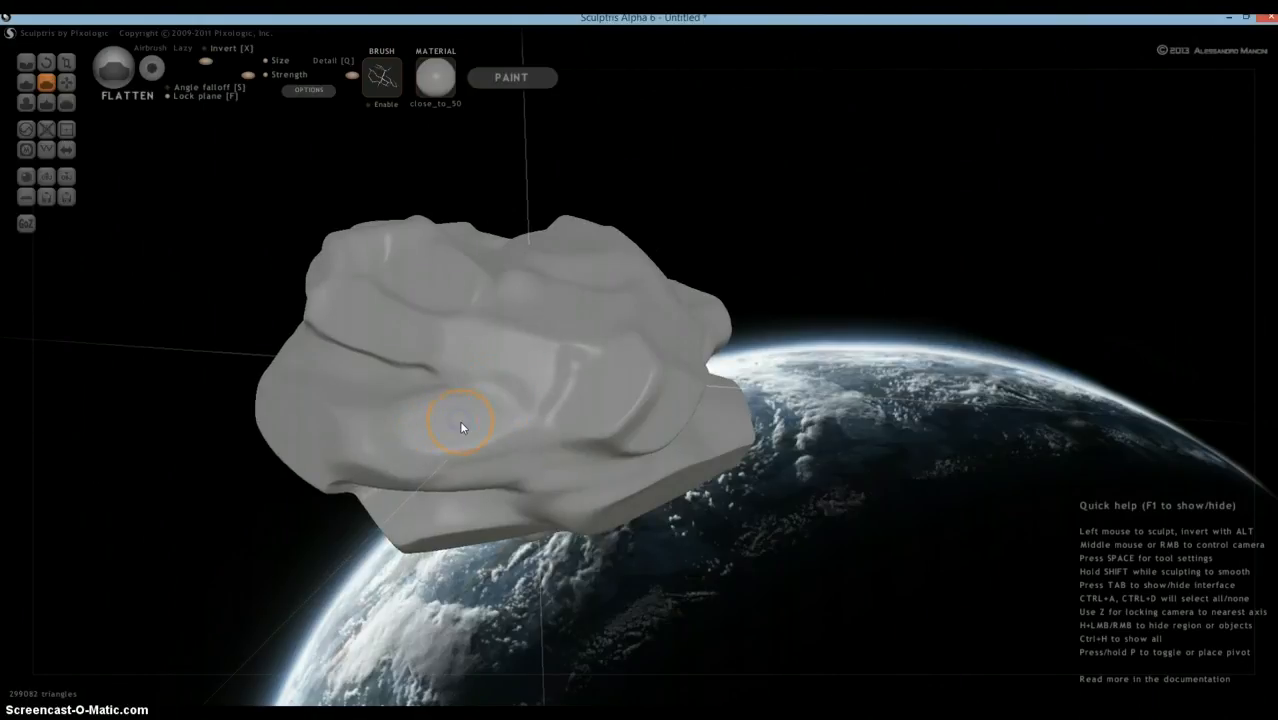
left_click_drag(460, 406, 465, 434)
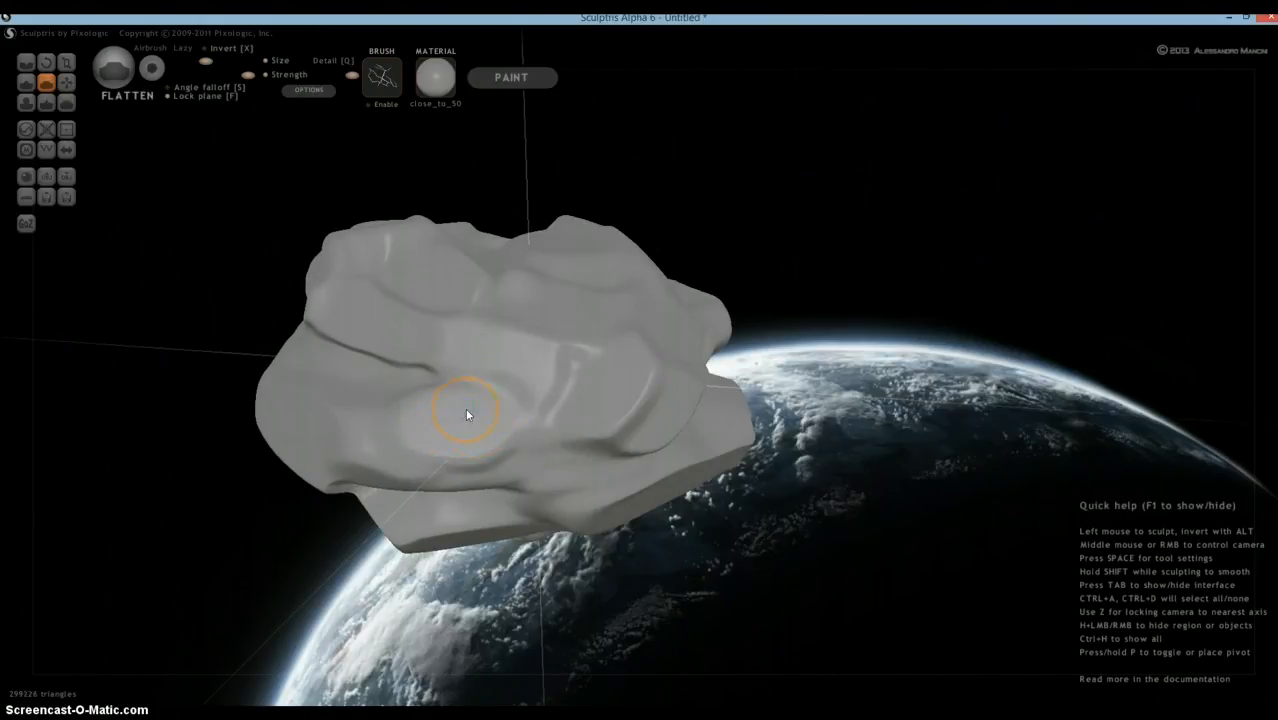
key("ctrl+z")
left_click(401, 370)
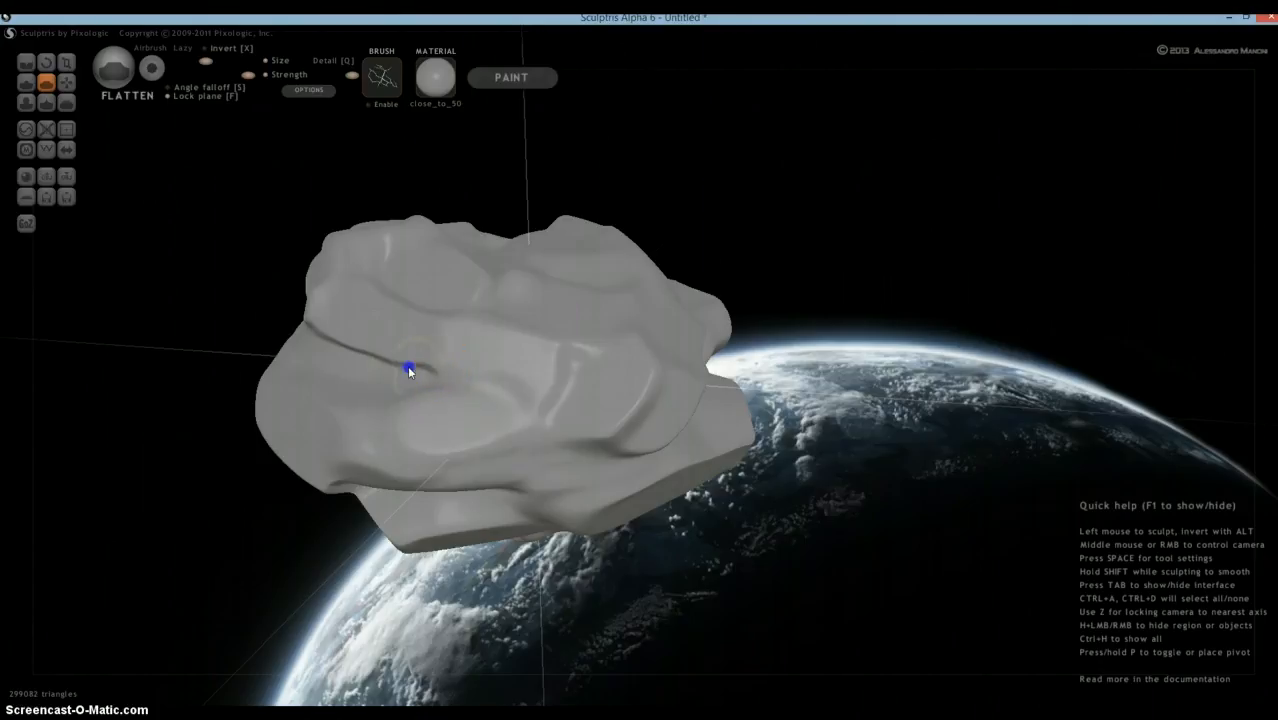
Touch up the ridge edges and flatten an oblong facet into the rounded bulge between the creases.
mouse_move(590, 375)
right_mouse_down()
mouse_move(471, 357)
mouse_move(622, 365)
right_mouse_up()
scroll(622, 364, "up", 3)
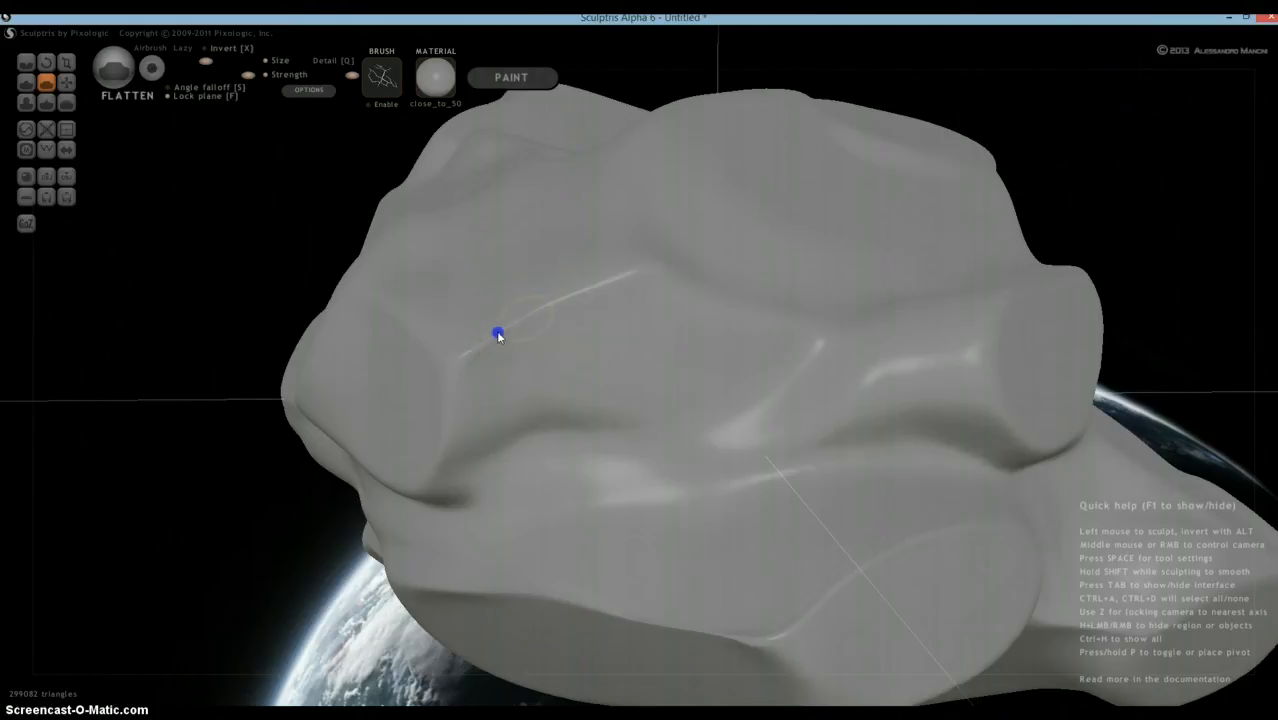
mouse_move(578, 338)
right_mouse_down()
mouse_move(597, 362)
mouse_move(567, 404)
right_mouse_up()
scroll(622, 374, "down", 3)
mouse_move(665, 372)
right_mouse_down()
mouse_move(688, 337)
mouse_move(468, 340)
mouse_move(616, 340)
mouse_move(750, 308)
mouse_move(780, 352)
mouse_move(942, 356)
mouse_move(742, 371)
mouse_move(536, 342)
mouse_move(288, 342)
mouse_move(240, 371)
mouse_move(262, 365)
right_mouse_up()
left_click(632, 493)
left_click_drag(632, 493, 664, 461)
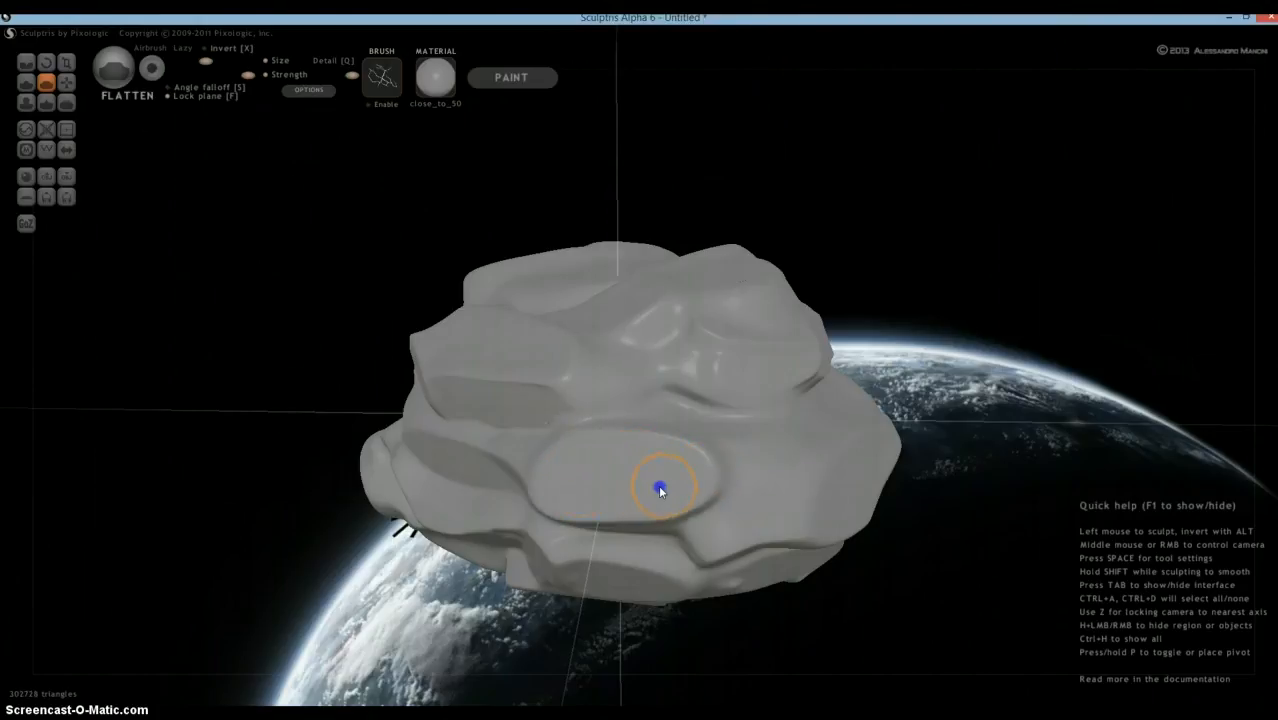
right_click_drag(727, 457, 505, 463)
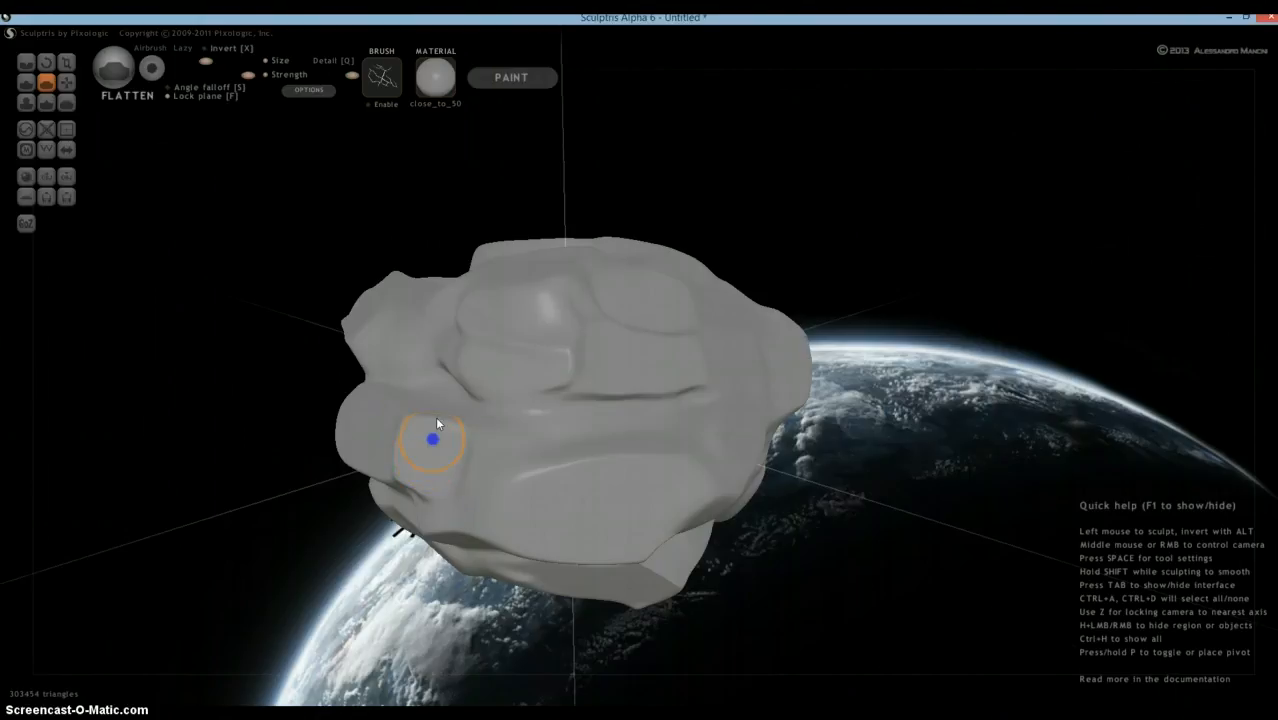
Extend the flattening beside the oblong facet and check the rock's planes from all sides.
mouse_move(436, 420)
right_mouse_down()
mouse_move(470, 485)
mouse_move(536, 412)
right_mouse_up()
left_click(615, 457)
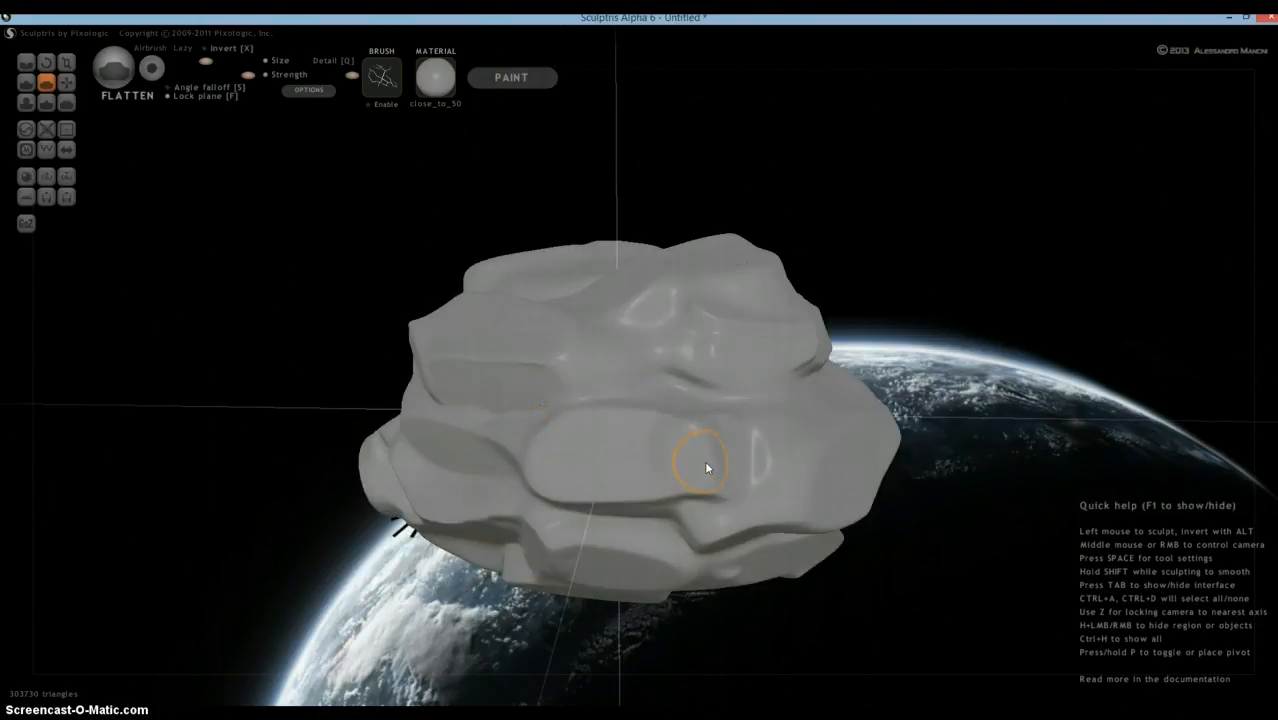
left_click(650, 451)
mouse_move(679, 456)
right_mouse_down()
mouse_move(755, 408)
mouse_move(320, 365)
right_mouse_up()
mouse_move(790, 368)
right_mouse_down()
mouse_move(748, 433)
mouse_move(1122, 387)
right_mouse_up()
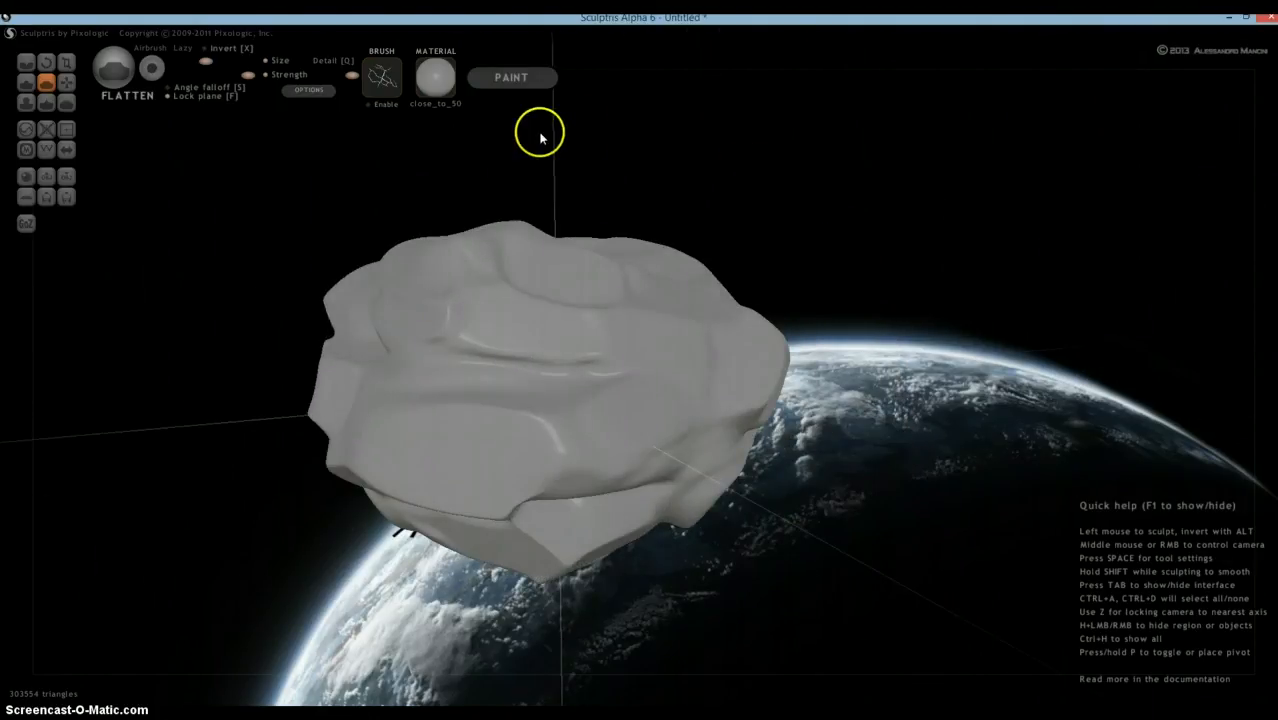
Set up the Draw brush with the stairs texture, a larger size and a lower Detail setting.
left_click(385, 78)
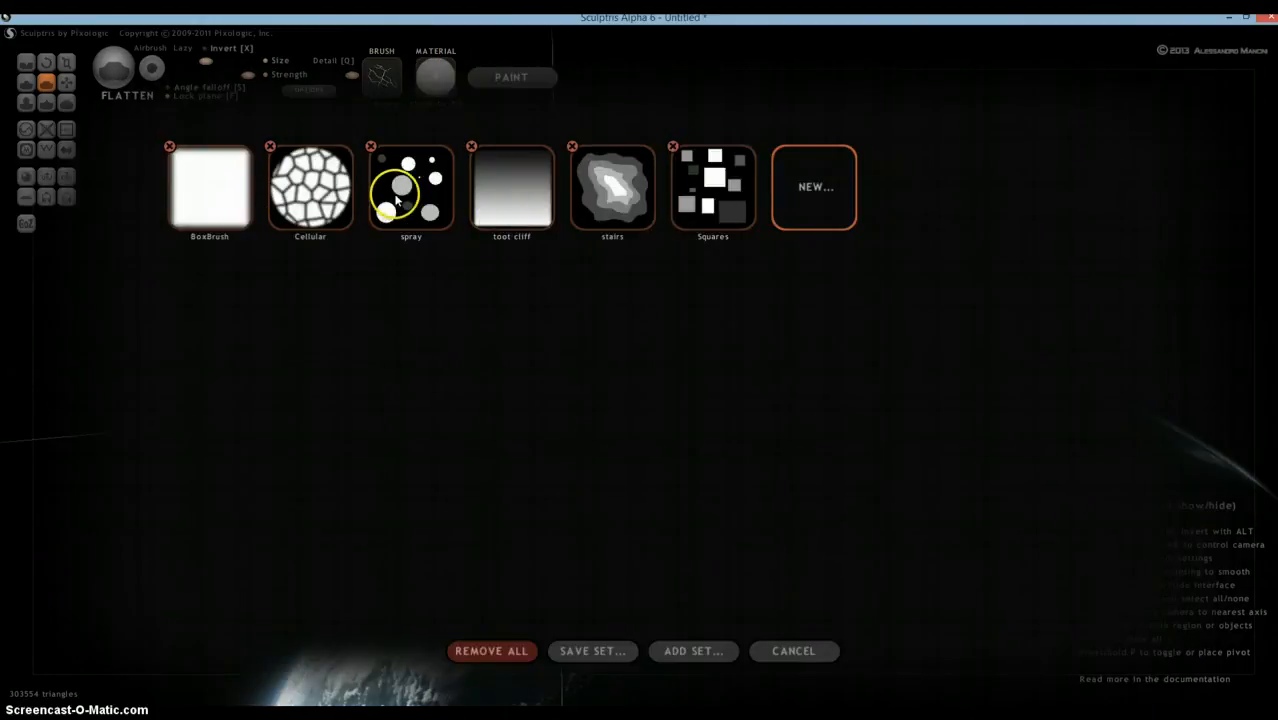
left_click(600, 190)
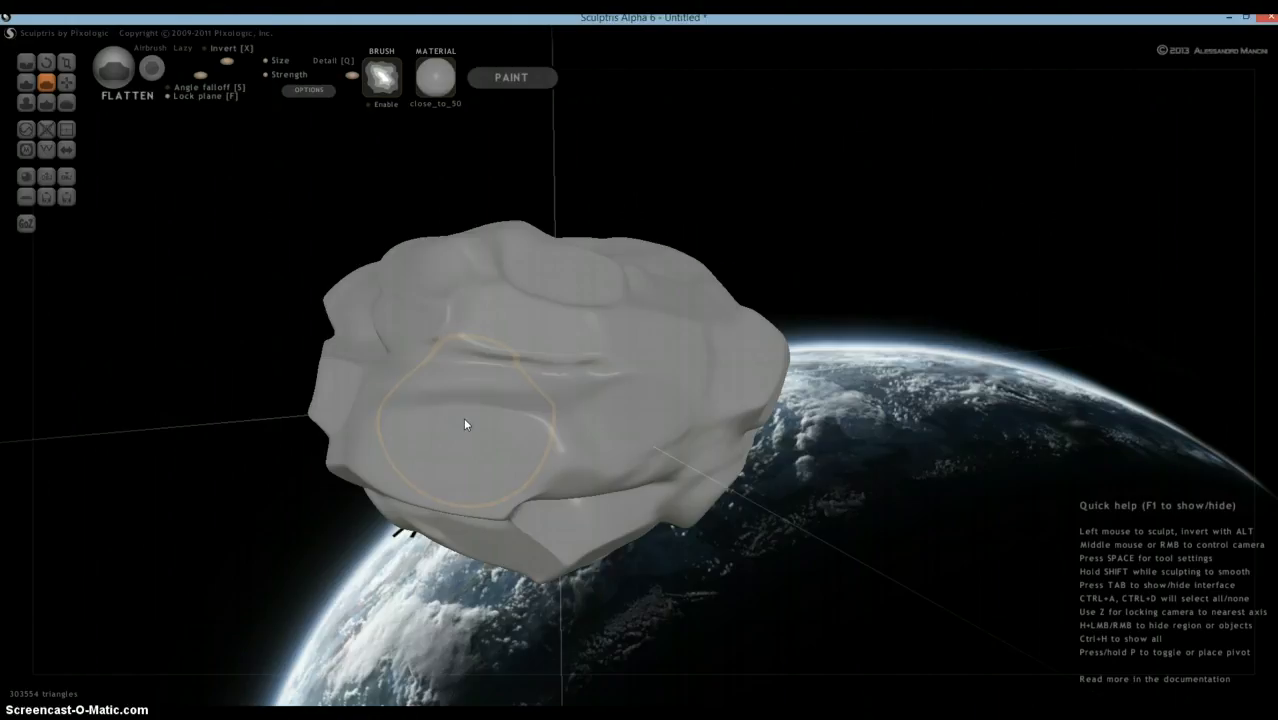
key("d")
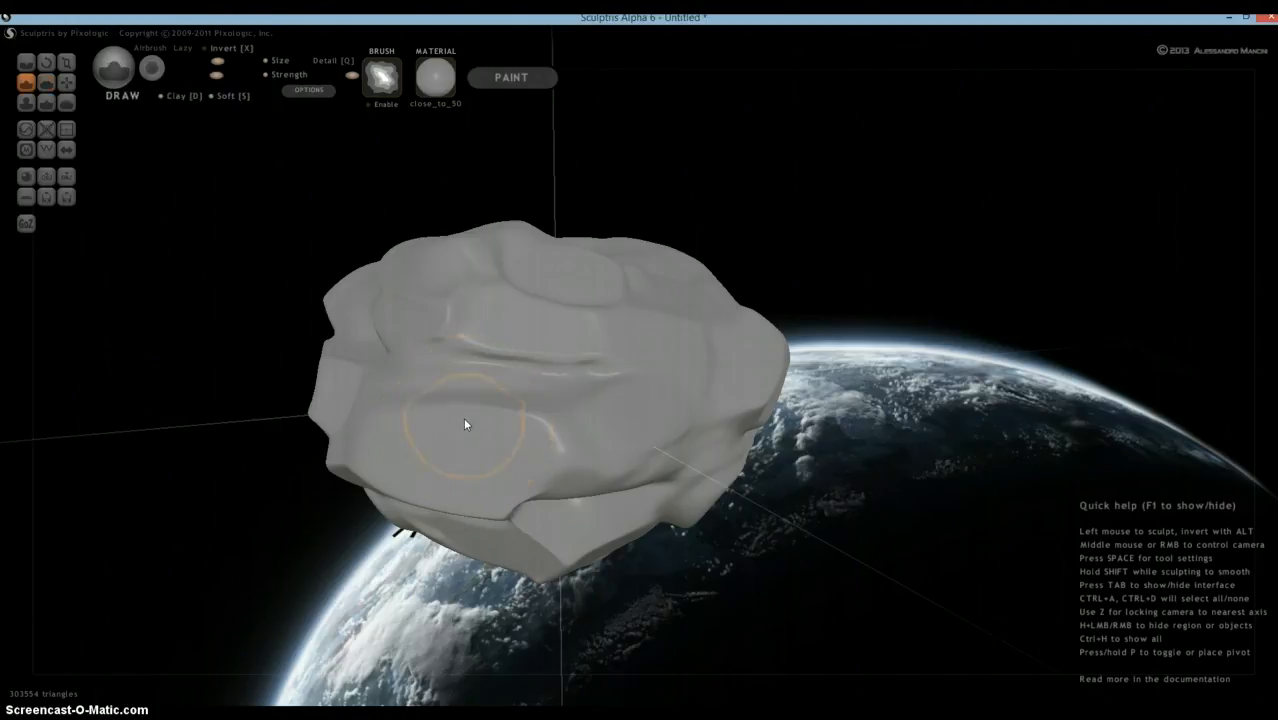
mouse_move(465, 425)
left_mouse_down()
mouse_move(479, 380)
mouse_move(498, 442)
left_mouse_up()
left_click_drag(298, 77, 335, 76)
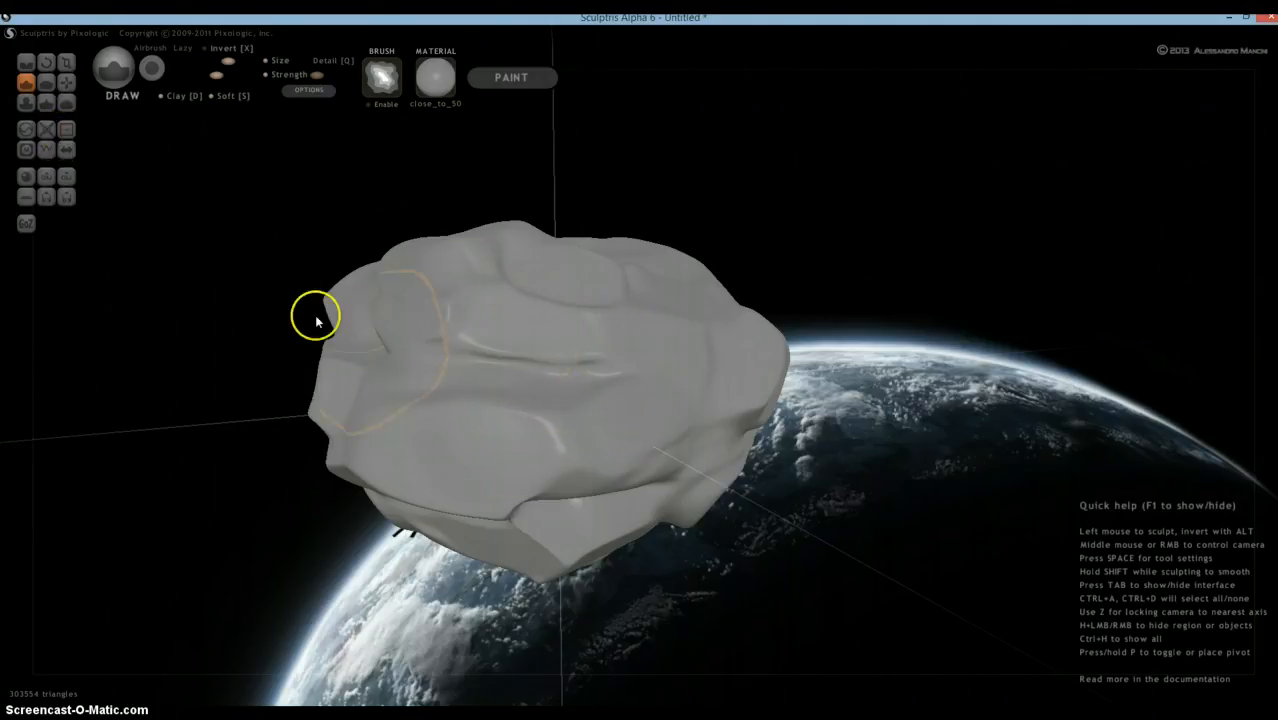
Show the wireframe and inspect the mesh density around the long crease, and restore the shaded display.
middle_click_drag(528, 320, 577, 352)
key("w")
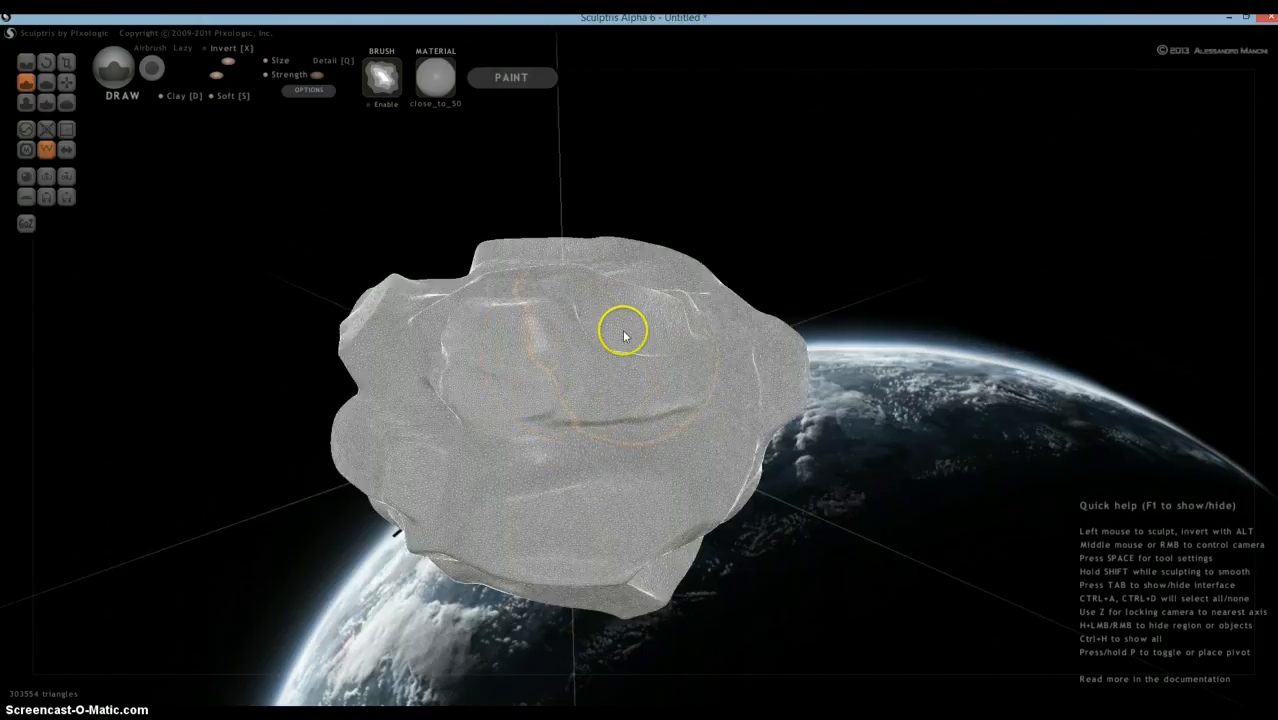
scroll(710, 475, "up", 5)
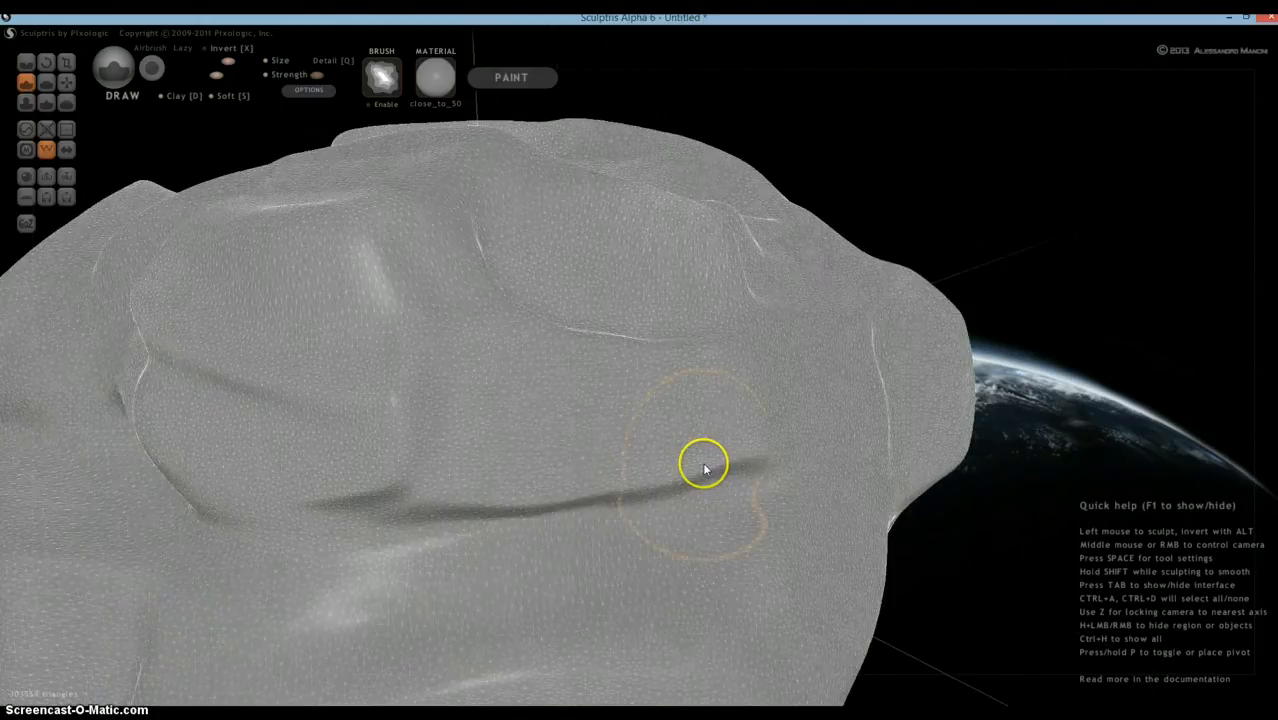
scroll(703, 466, "down", 6)
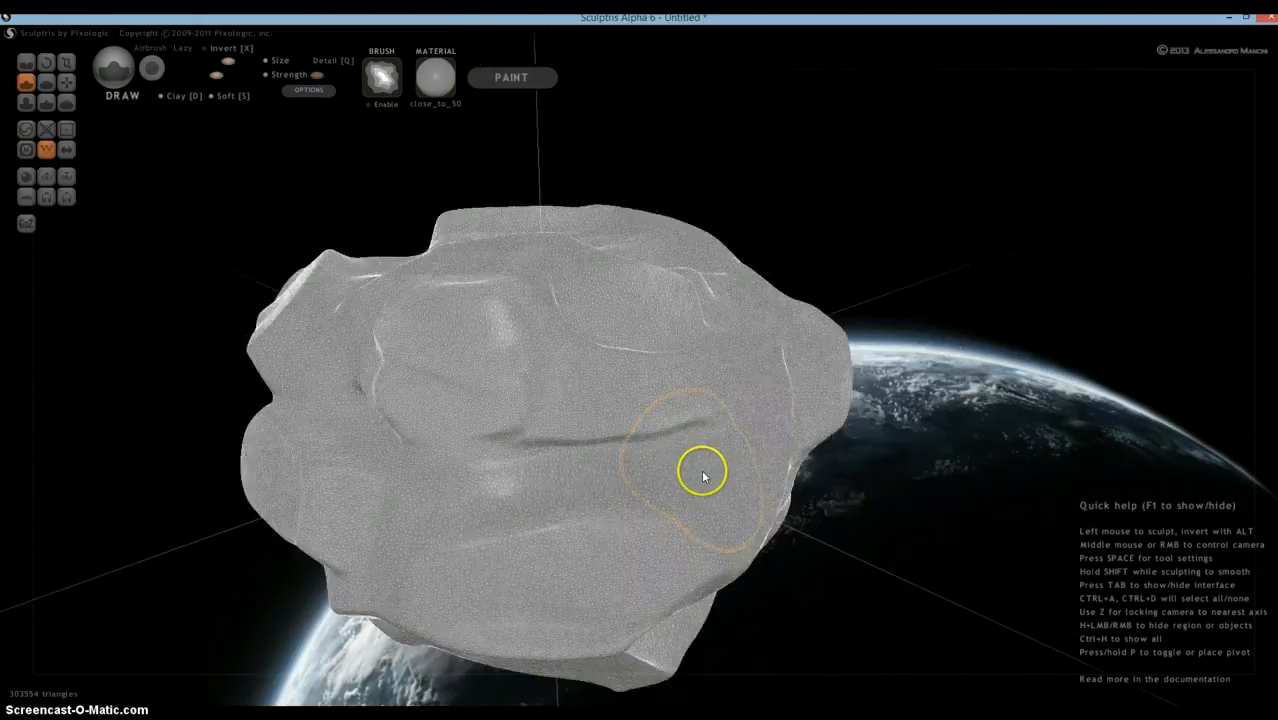
key("w")
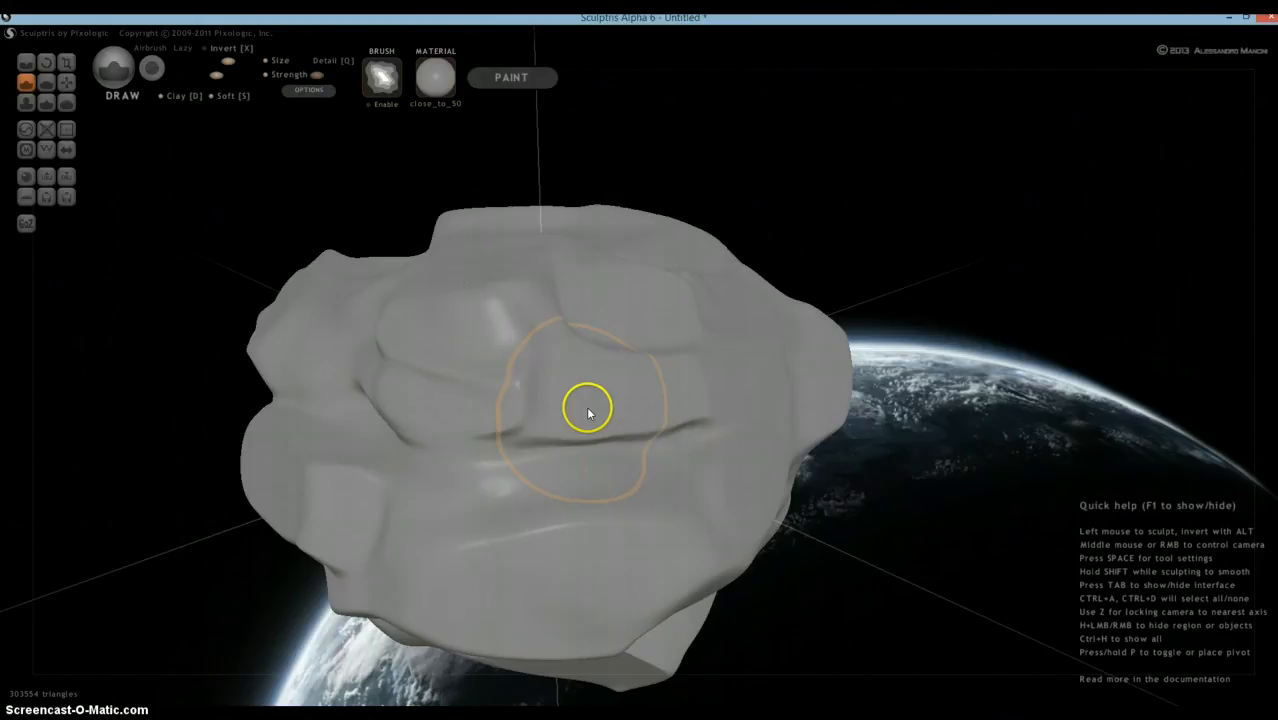
Enable the stairs brush texture, enlarge the brush and stroke rocky detail over several sides of the rock, smoothing where needed.
left_click(588, 411)
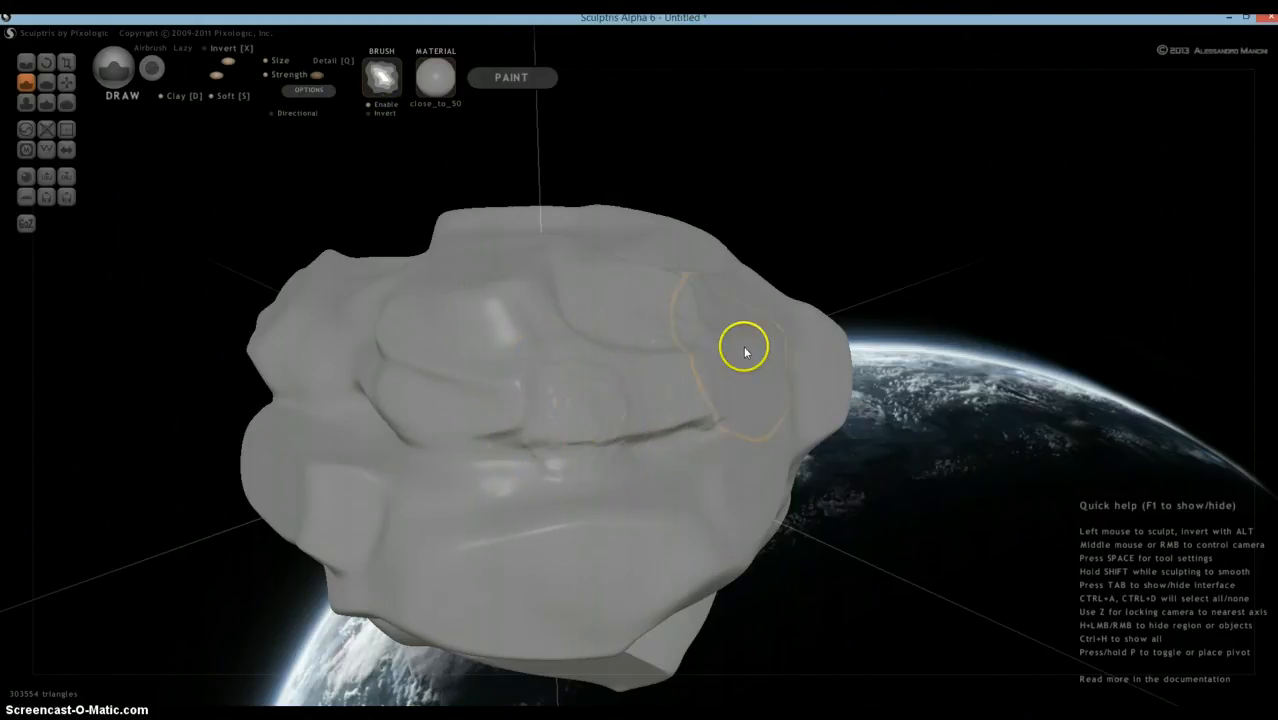
right_click_drag(742, 345, 677, 372)
left_click_drag(676, 372, 640, 390, "shift")
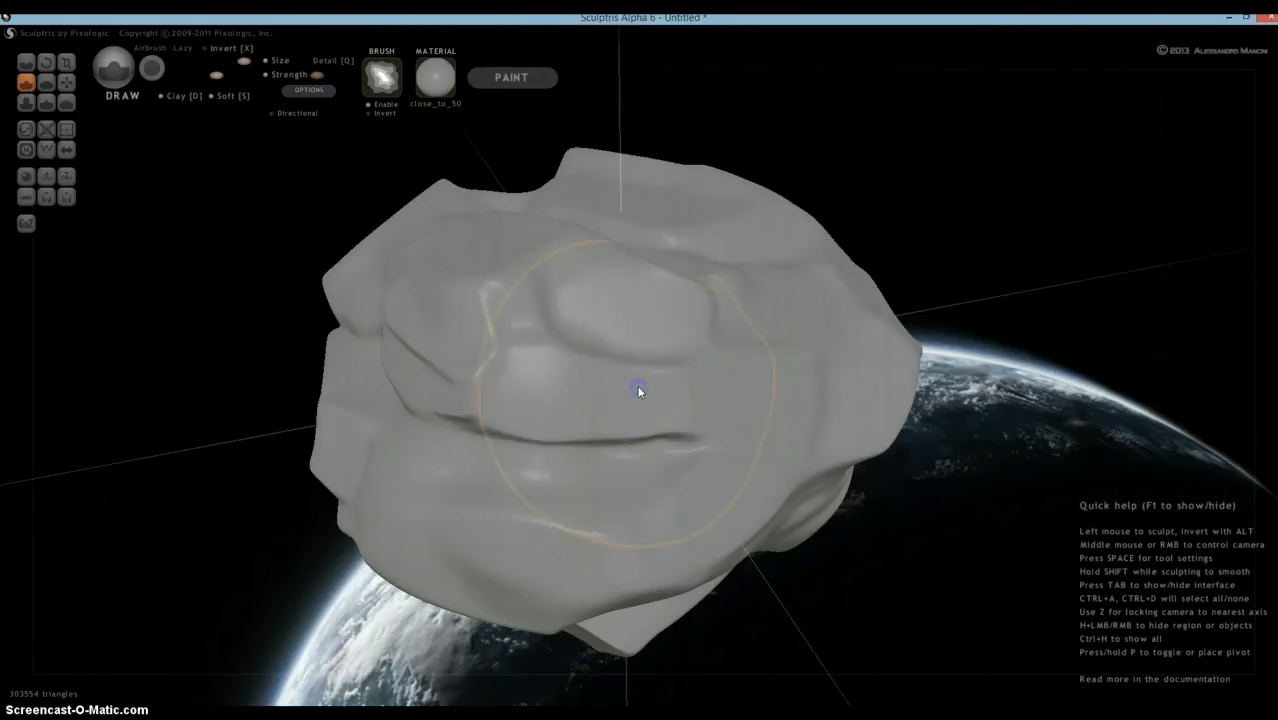
mouse_move(731, 384)
left_mouse_down()
mouse_move(755, 388)
mouse_move(656, 430)
left_mouse_up()
mouse_move(656, 430)
right_mouse_down()
mouse_move(799, 401)
mouse_move(642, 489)
mouse_move(693, 462)
right_mouse_up()
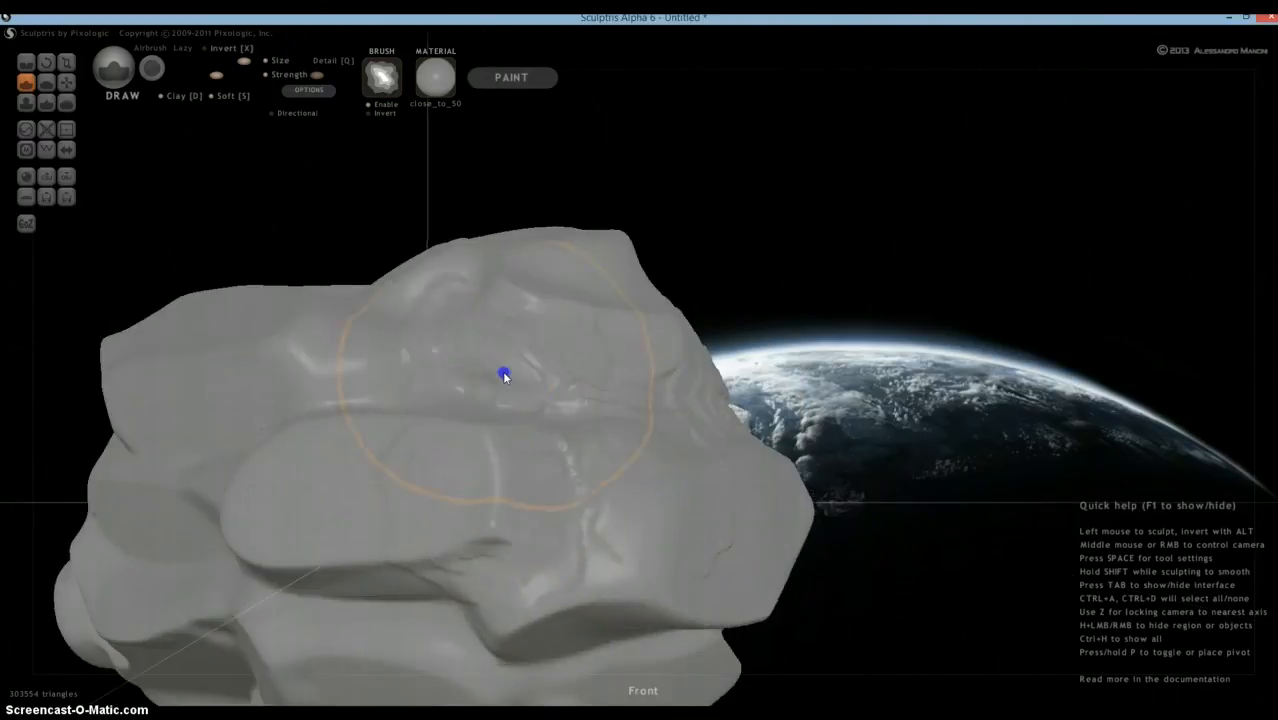
mouse_move(504, 375)
right_mouse_down()
mouse_move(548, 434)
mouse_move(762, 571)
mouse_move(591, 442)
mouse_move(844, 474)
mouse_move(558, 405)
right_mouse_up()
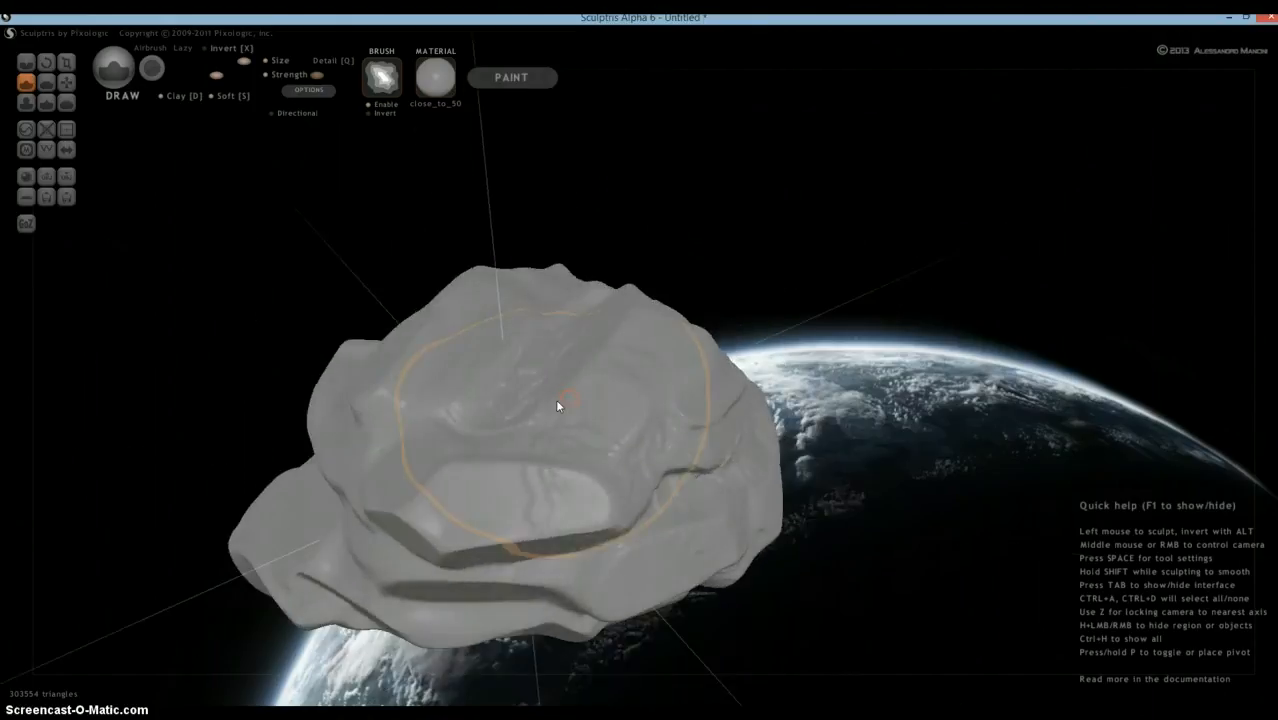
right_click_drag(628, 448, 605, 431)
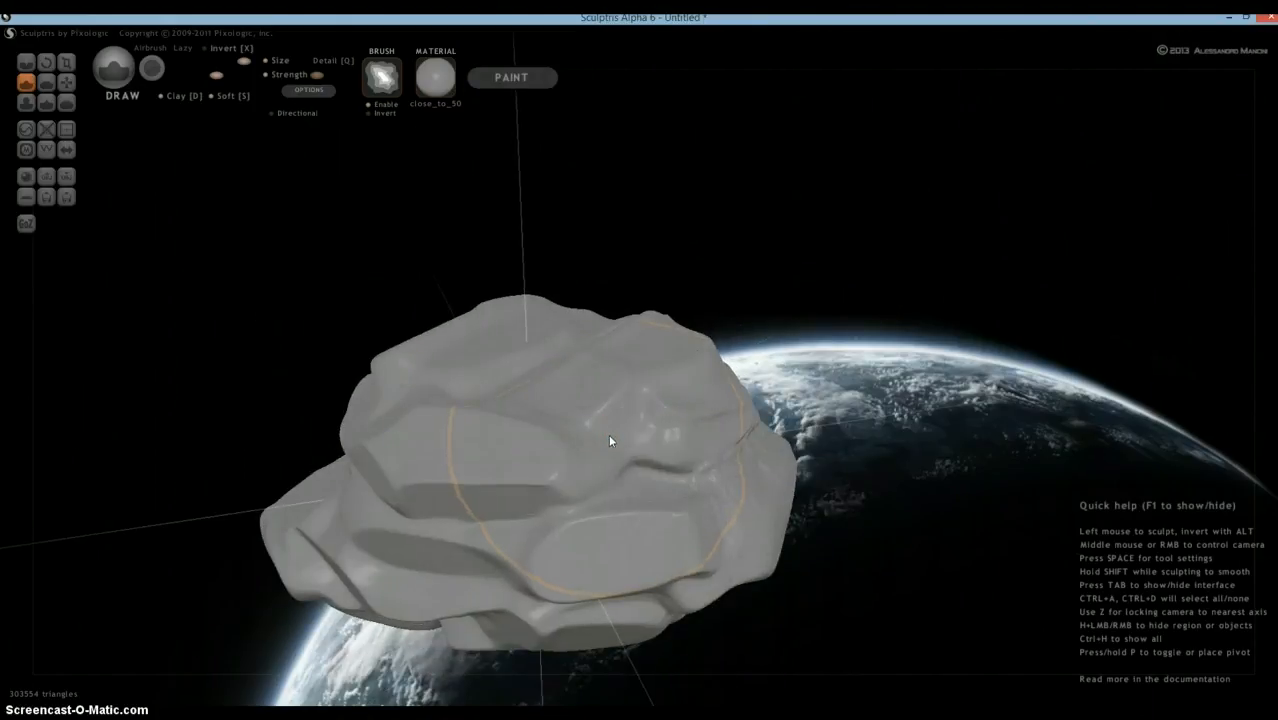
Turn on Airbrush, Directional and Random with a lower Strength, and stroke the stairs texture across the rock's surface.
left_click(386, 84)
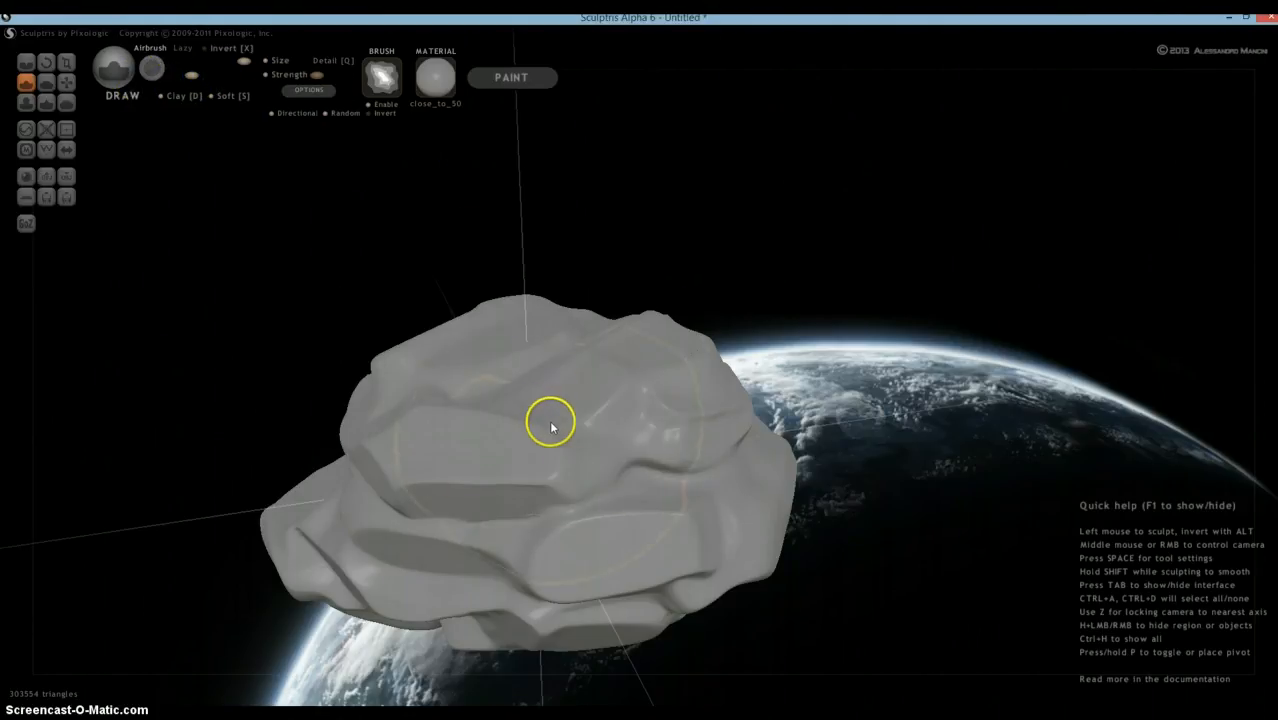
mouse_move(550, 427)
right_mouse_down()
mouse_move(522, 422)
mouse_move(456, 536)
right_mouse_up()
mouse_move(585, 459)
right_mouse_down()
mouse_move(690, 503)
mouse_move(465, 613)
mouse_move(579, 491)
mouse_move(696, 653)
mouse_move(533, 538)
right_mouse_up()
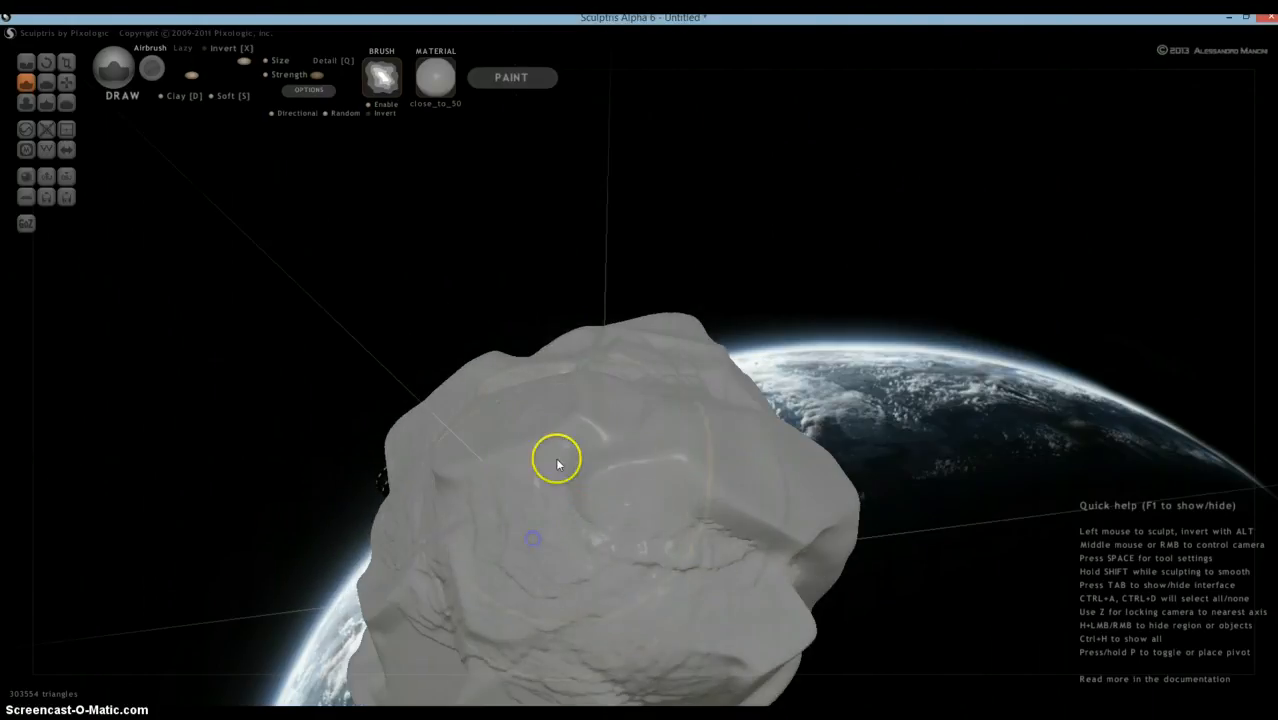
mouse_move(805, 466)
right_mouse_down()
mouse_move(593, 463)
mouse_move(659, 454)
right_mouse_up()
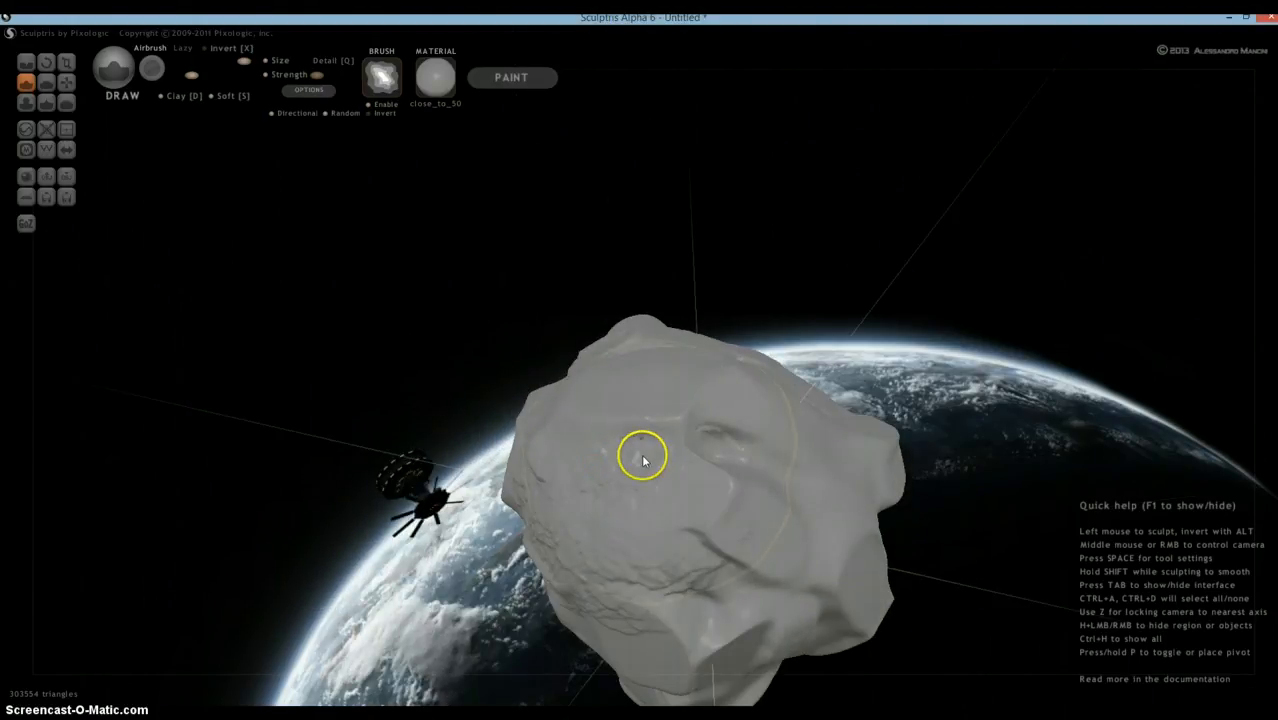
left_click_drag(643, 457, 657, 438)
left_click_drag(608, 376, 806, 463)
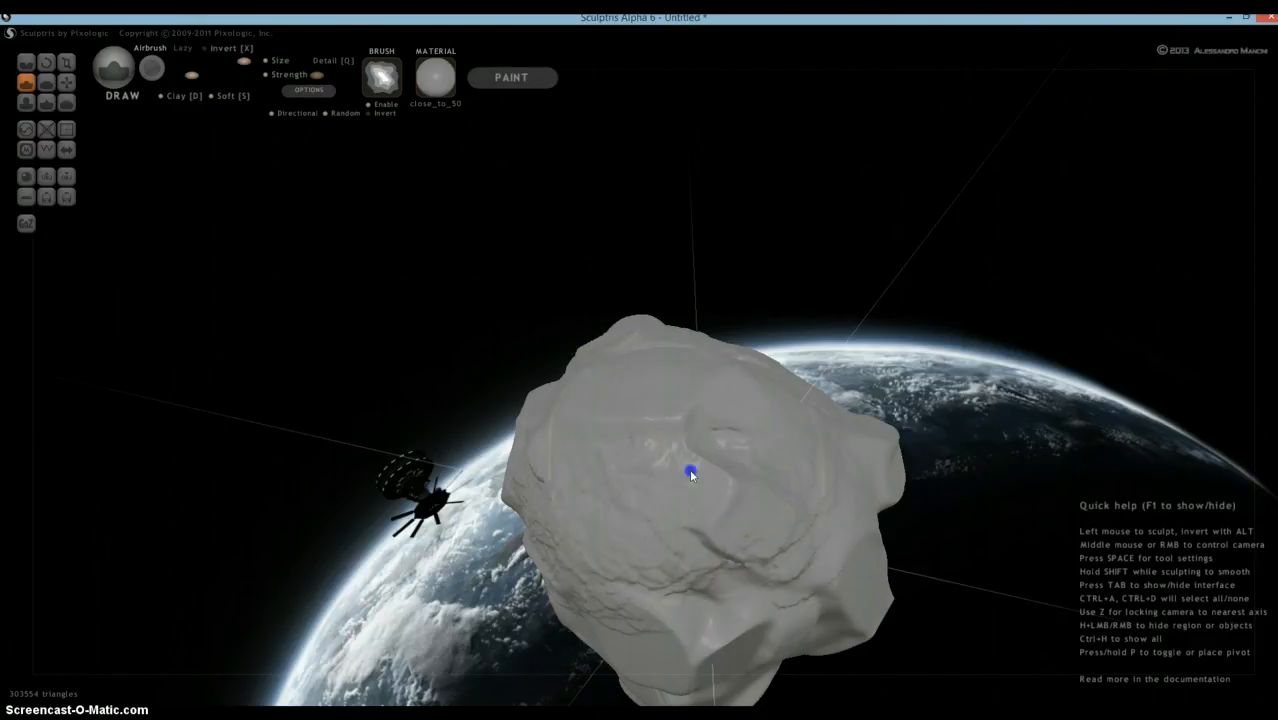
Reduce the brush size and add stairs texture to the facets and creases all around the rock.
right_click_drag(765, 417, 716, 466)
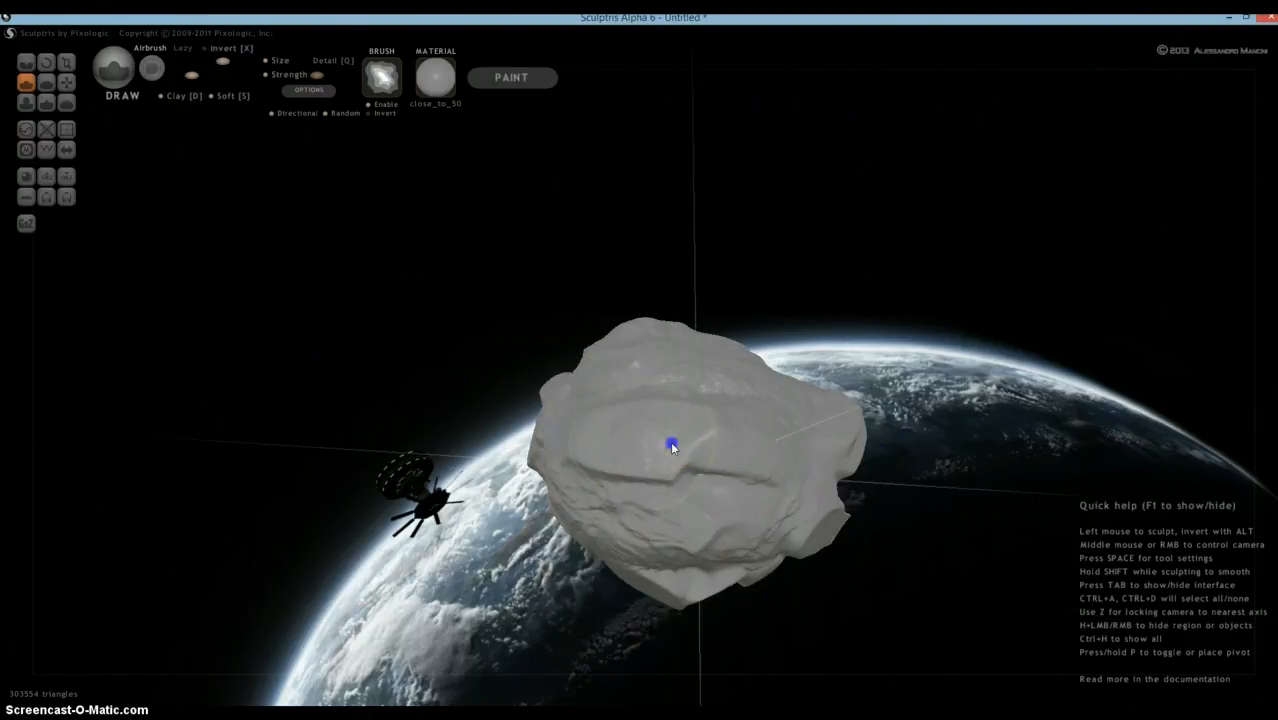
mouse_move(671, 446)
right_mouse_down()
mouse_move(719, 442)
mouse_move(646, 441)
right_mouse_up()
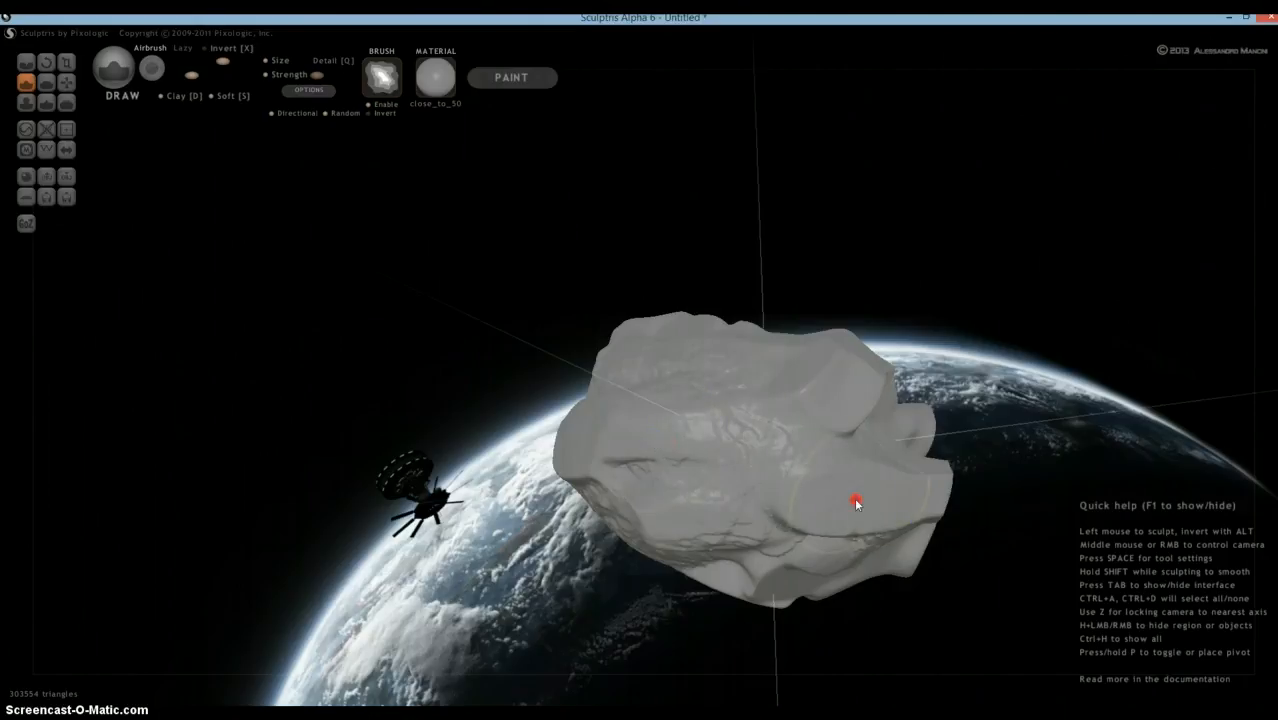
right_click_drag(855, 501, 840, 436)
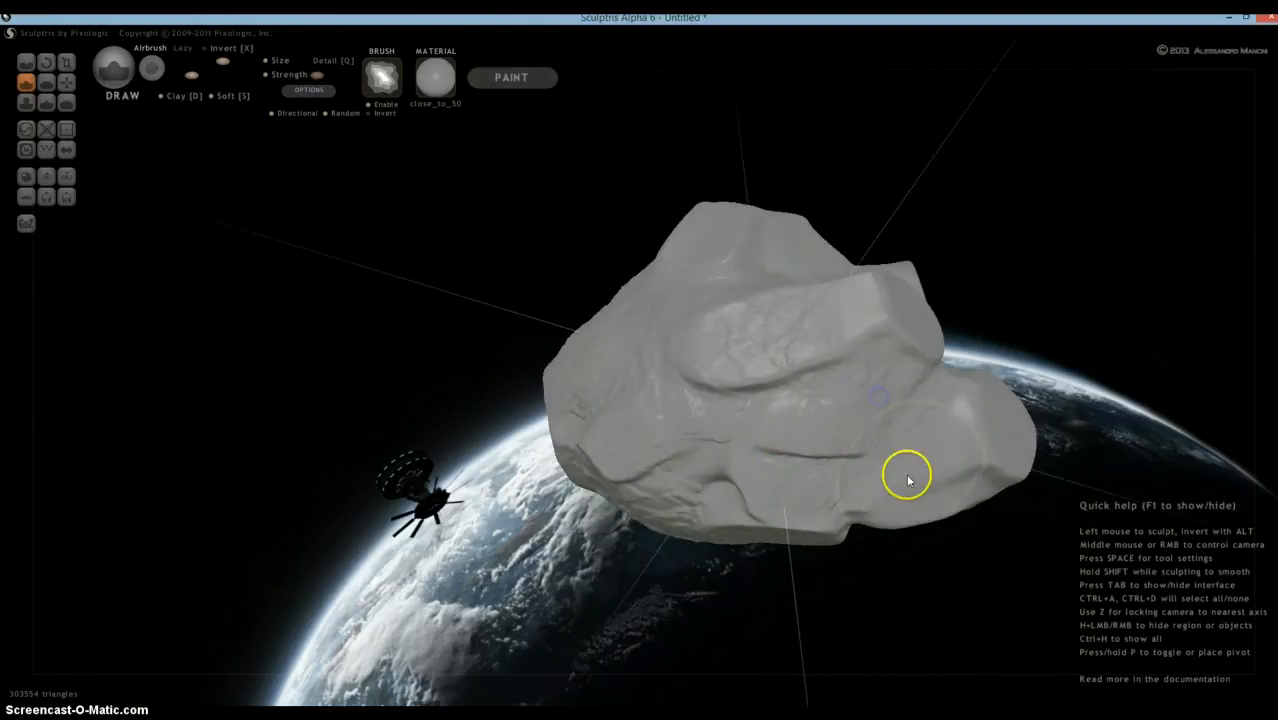
right_click_drag(907, 479, 806, 431)
right_click_drag(897, 263, 714, 366)
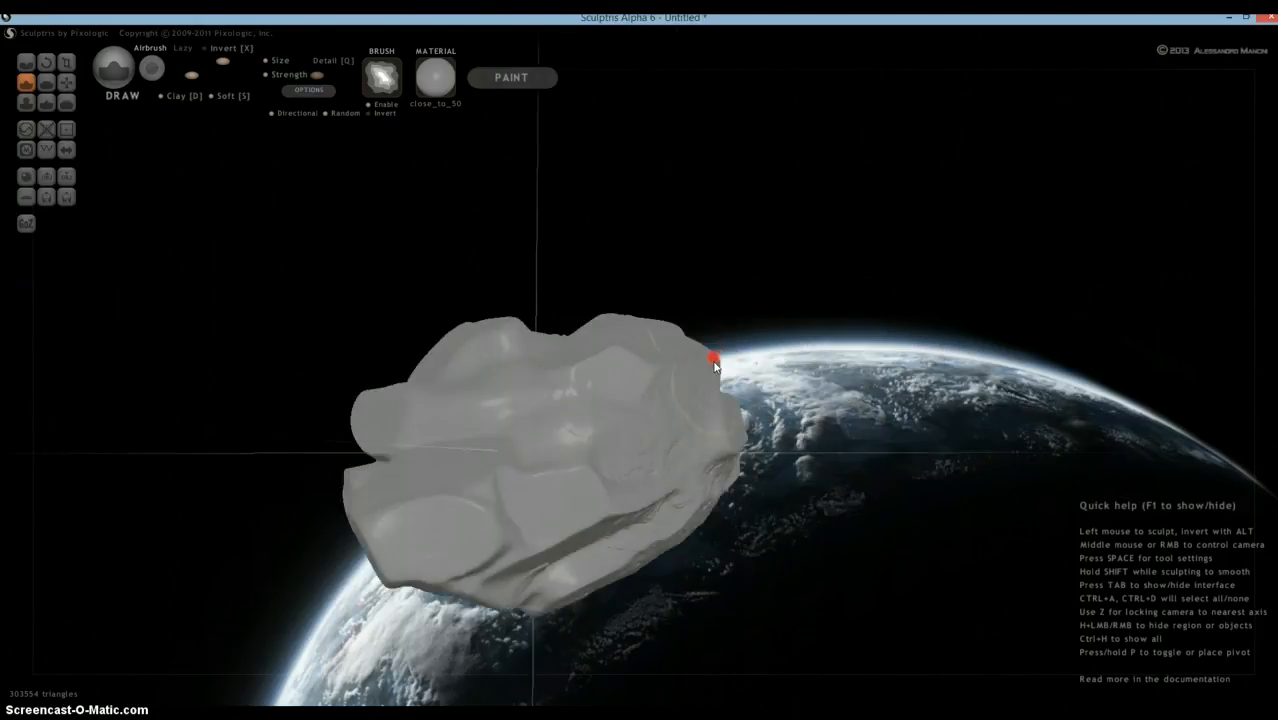
right_click_drag(530, 518, 563, 460)
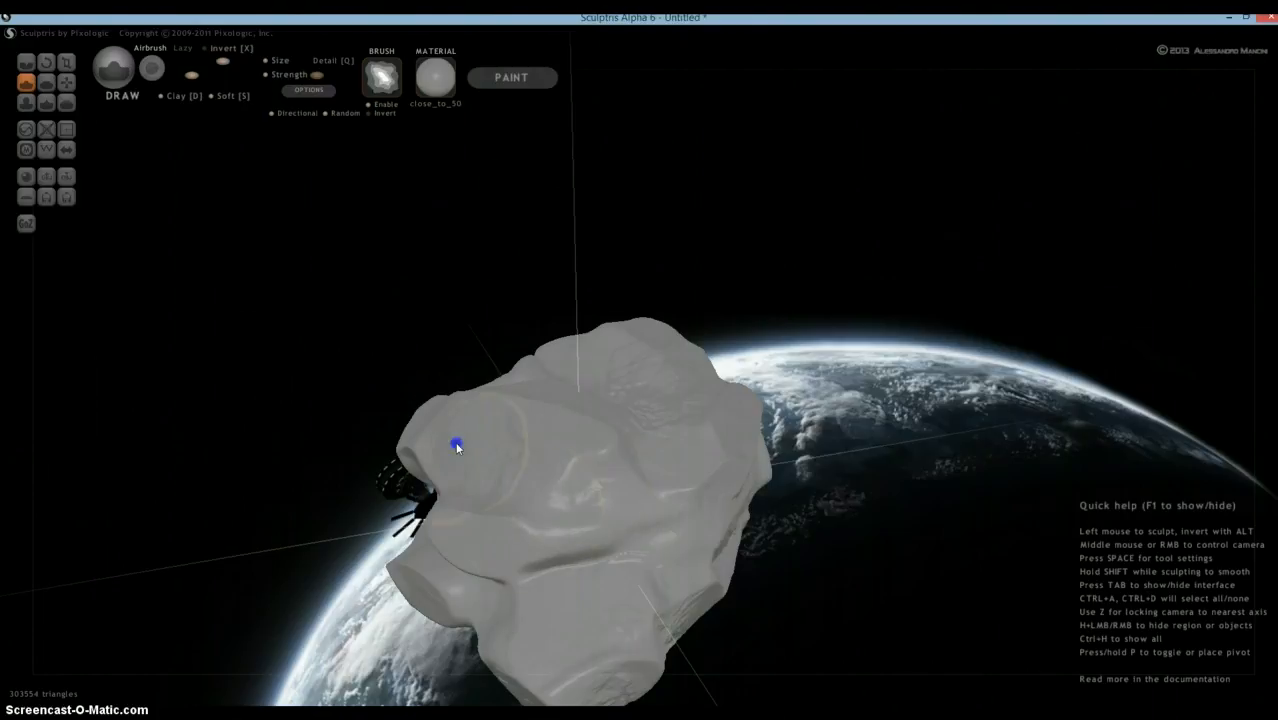
mouse_move(542, 523)
right_mouse_down()
mouse_move(605, 537)
mouse_move(719, 514)
right_mouse_up()
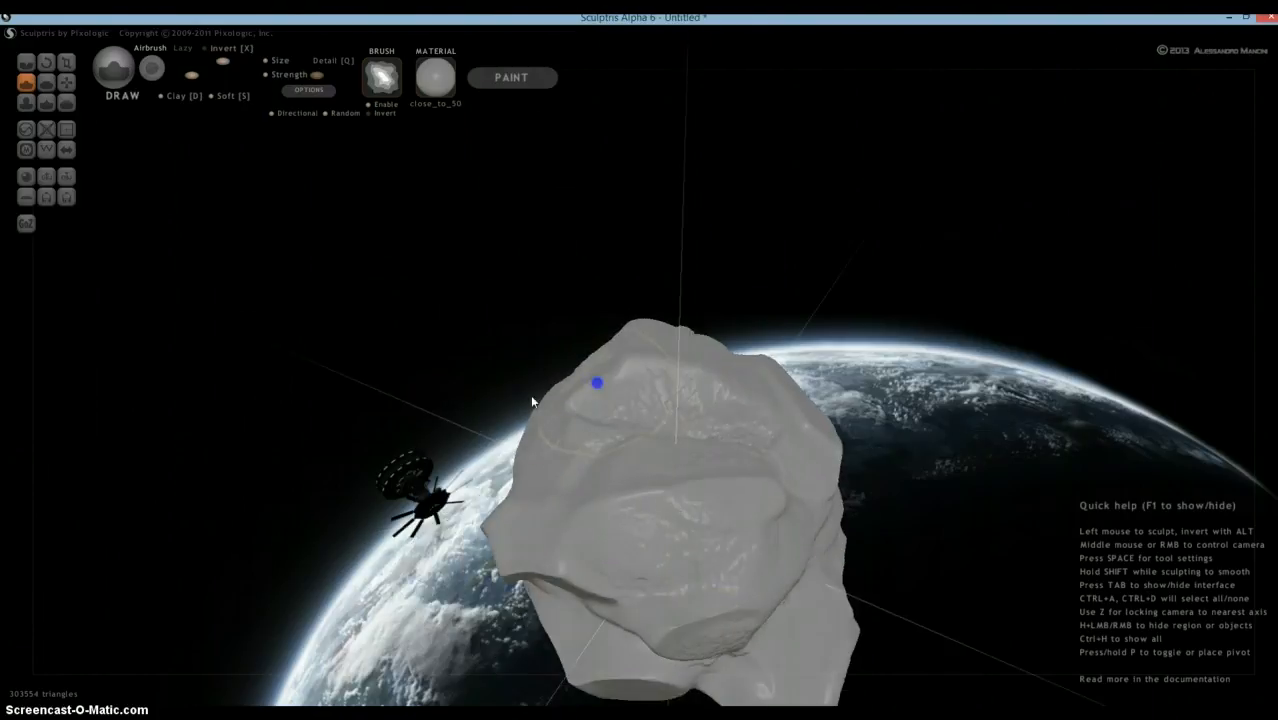
right_click_drag(650, 491, 813, 471)
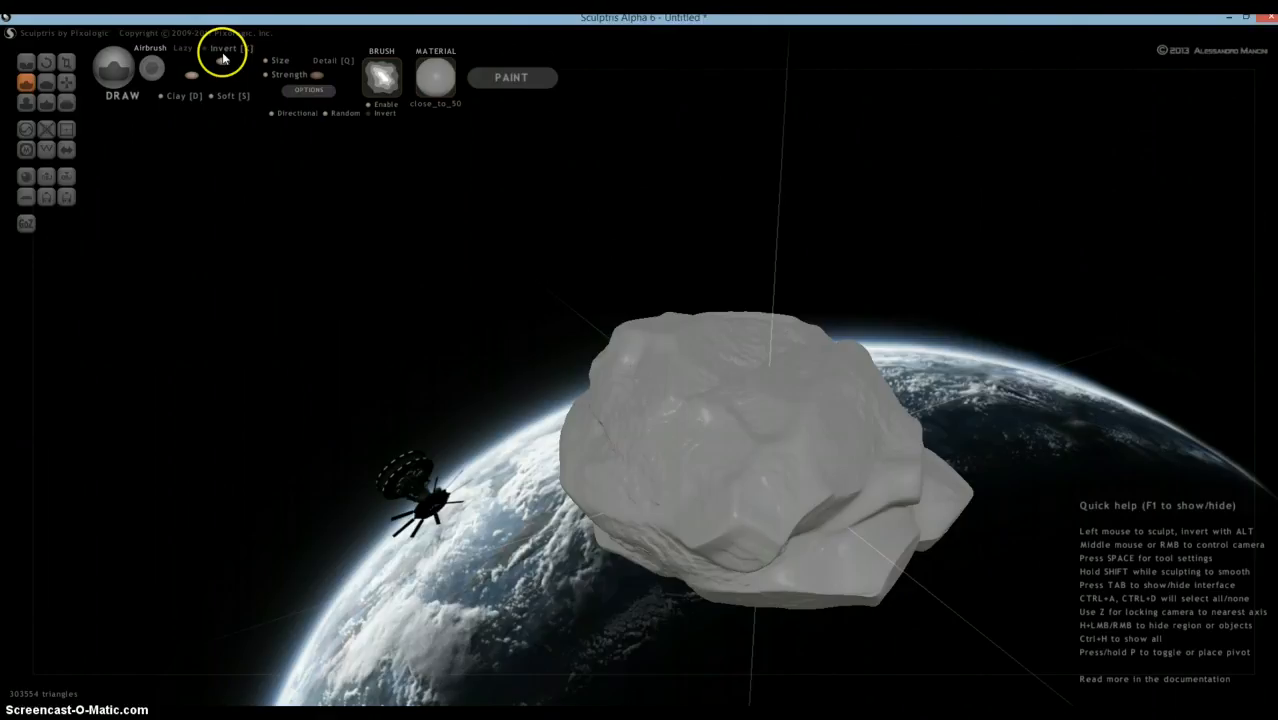
Turn on Invert and carve the stairs texture into the rock's main faces and lower edge.
left_click_drag(733, 483, 716, 422)
right_click_drag(708, 408, 715, 413)
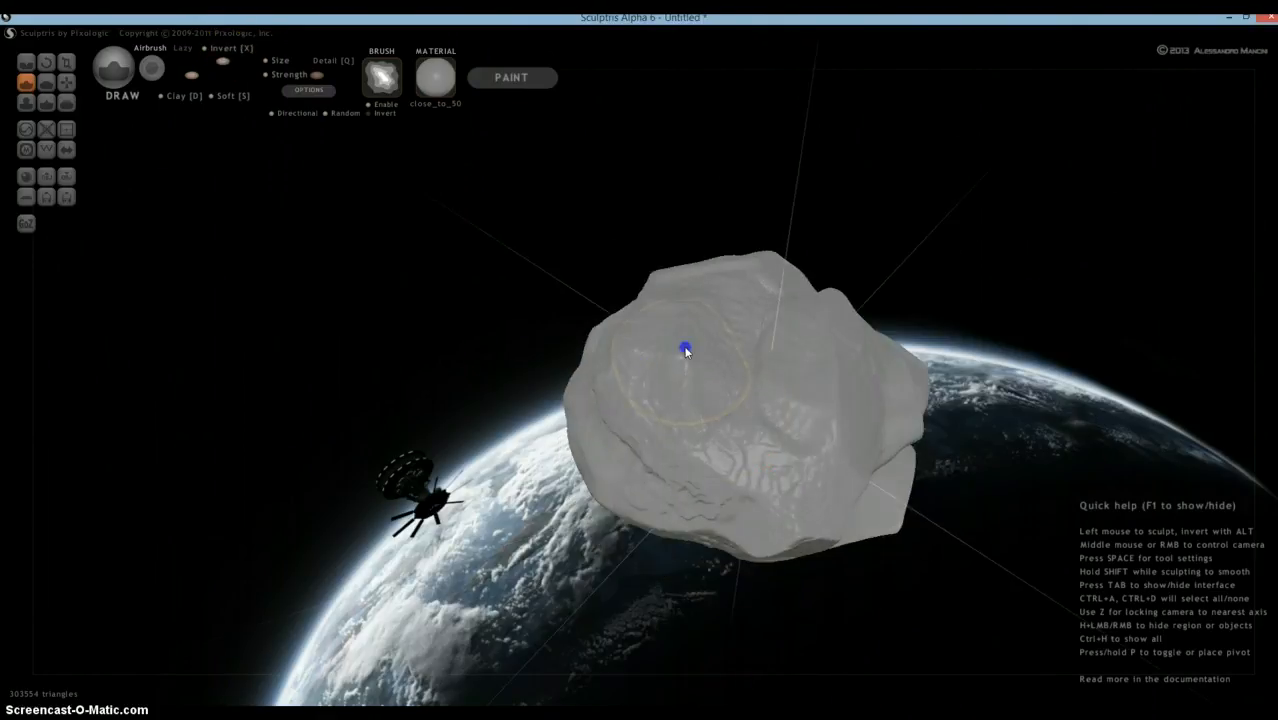
mouse_move(686, 352)
right_mouse_down()
mouse_move(807, 382)
mouse_move(919, 348)
mouse_move(964, 317)
right_mouse_up()
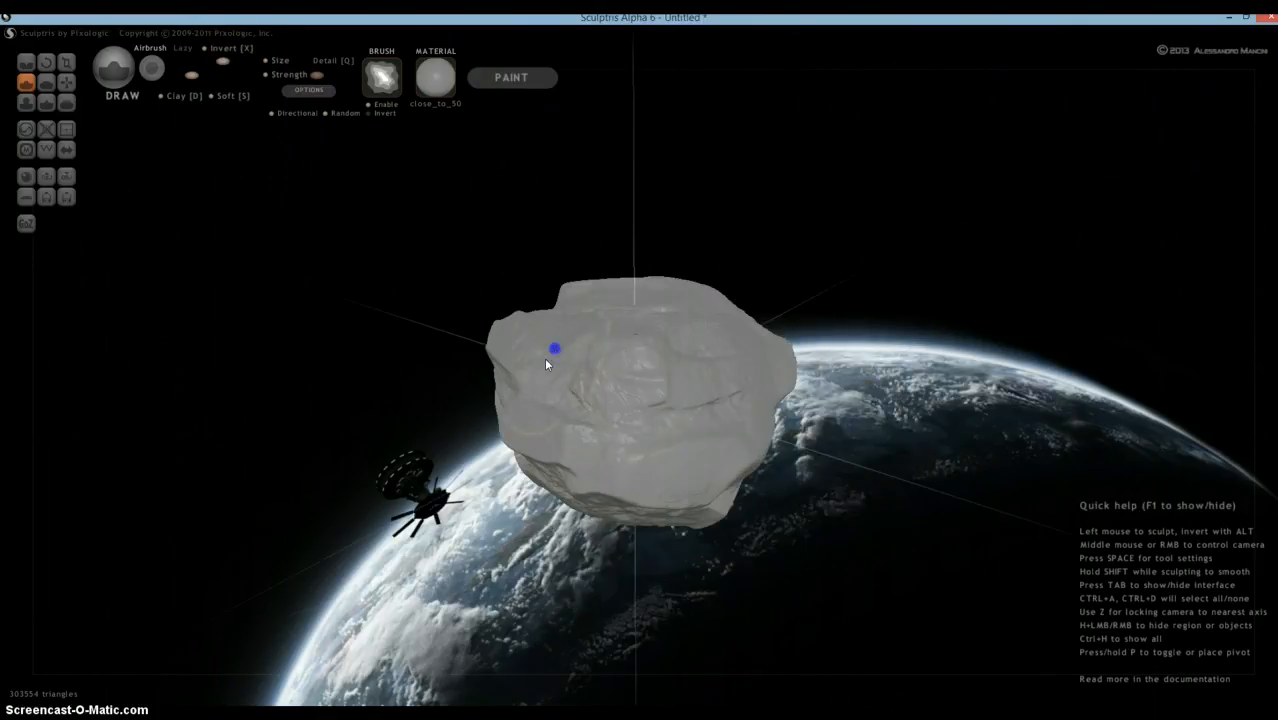
mouse_move(600, 413)
left_mouse_down()
mouse_move(603, 460)
mouse_move(670, 476)
left_mouse_up()
right_click_drag(561, 470, 700, 423)
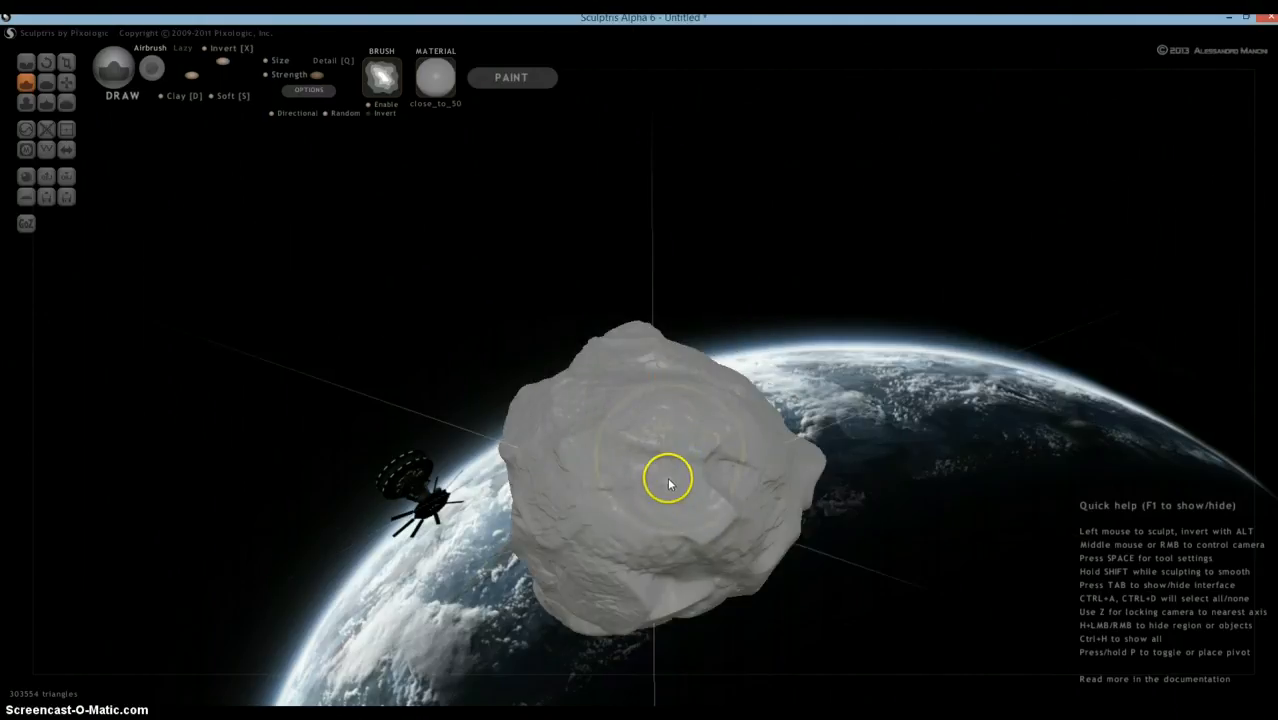
right_click_drag(510, 494, 719, 474)
mouse_move(704, 494)
left_mouse_down()
mouse_move(735, 523)
mouse_move(741, 591)
left_mouse_up()
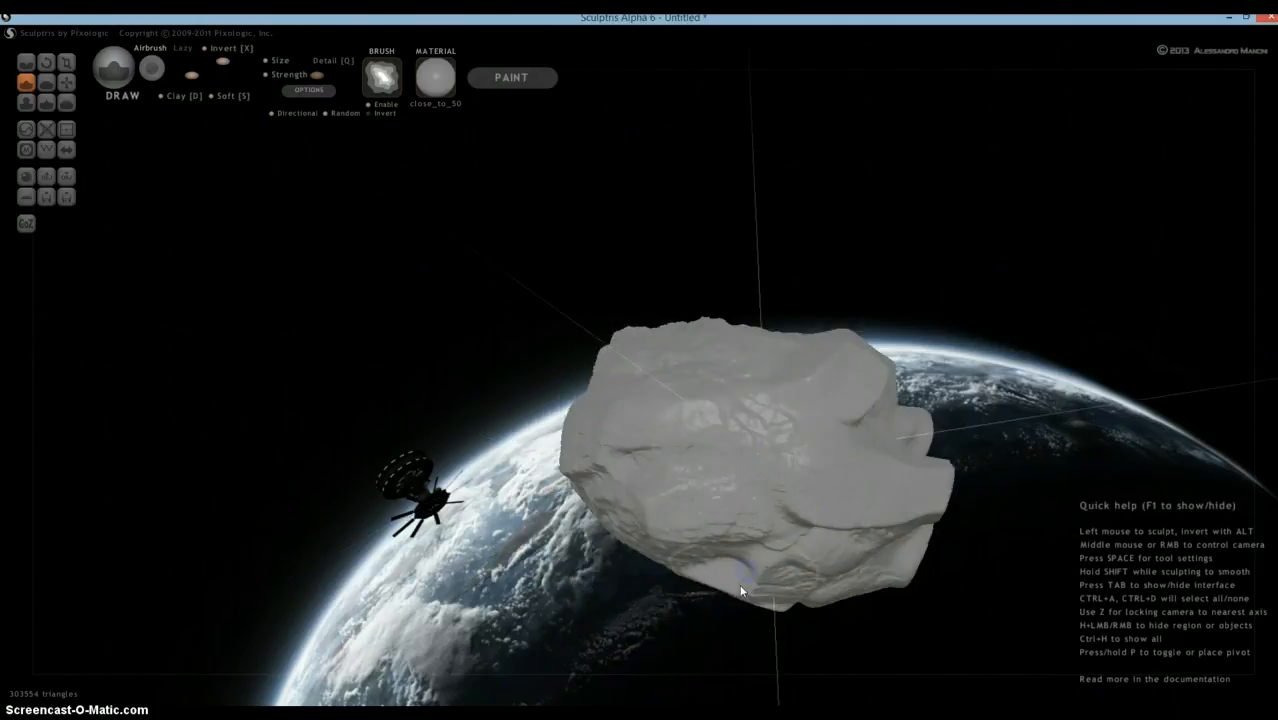
Continue carving the inverted texture into the flat facets around the rock's protruding lobe.
mouse_move(645, 413)
right_mouse_down()
mouse_move(776, 422)
mouse_move(838, 471)
mouse_move(682, 414)
mouse_move(650, 418)
right_mouse_up()
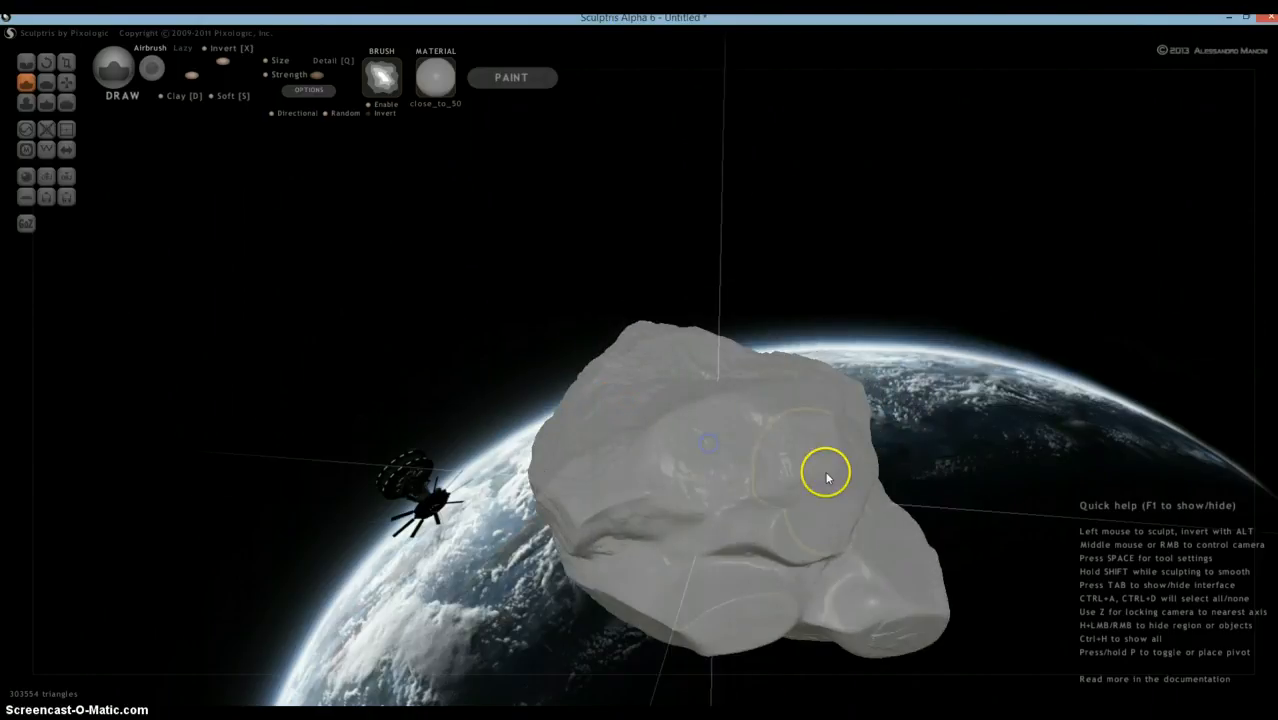
right_click_drag(824, 466, 800, 460)
left_click(613, 512)
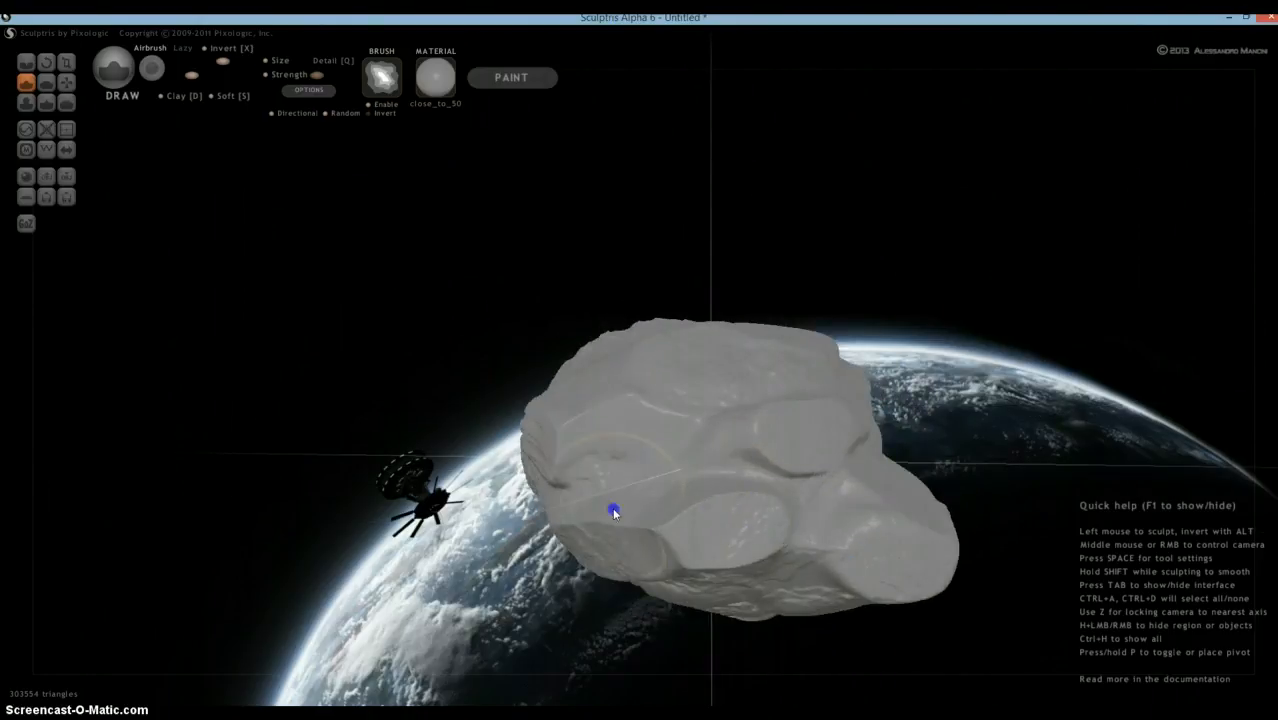
right_click_drag(770, 462, 680, 458)
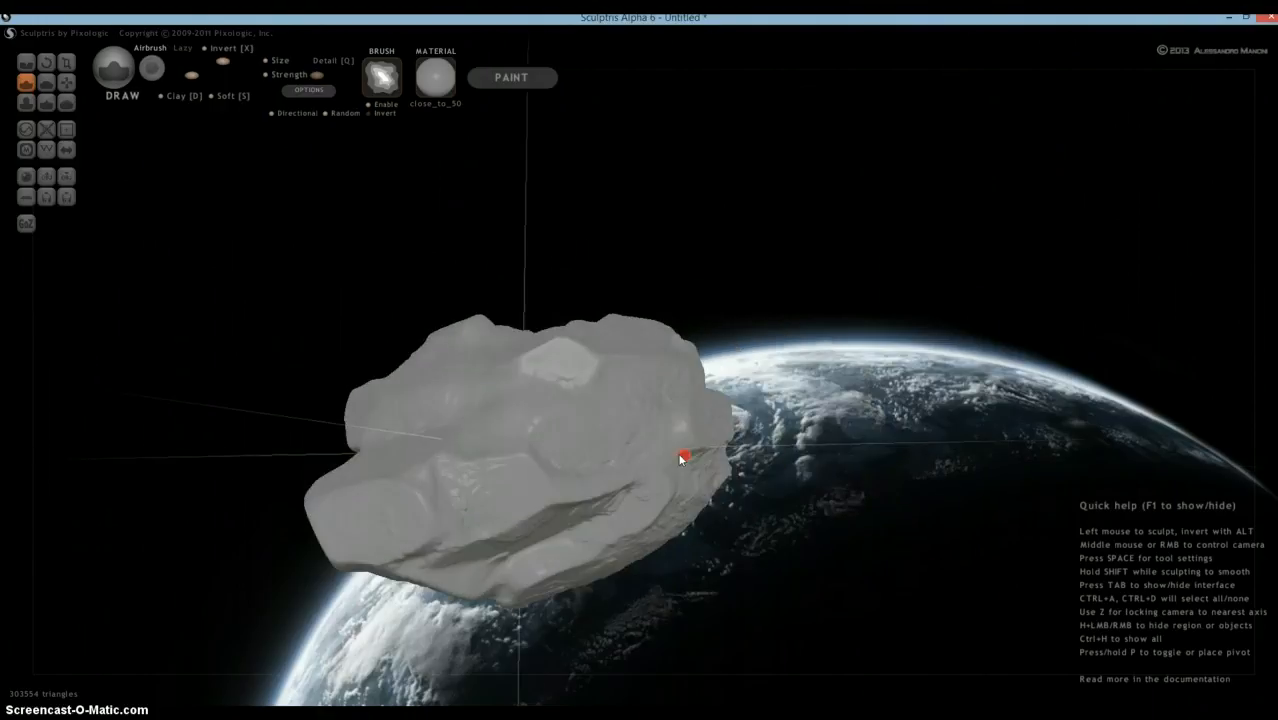
mouse_move(409, 456)
right_mouse_down()
mouse_move(665, 323)
mouse_move(508, 437)
mouse_move(331, 420)
mouse_move(766, 404)
mouse_move(736, 349)
mouse_move(656, 371)
mouse_move(645, 396)
mouse_move(657, 413)
right_mouse_up()
Load the "brush 2" image from the Desktop as a new brush texture and make it the active one.
left_click(376, 79)
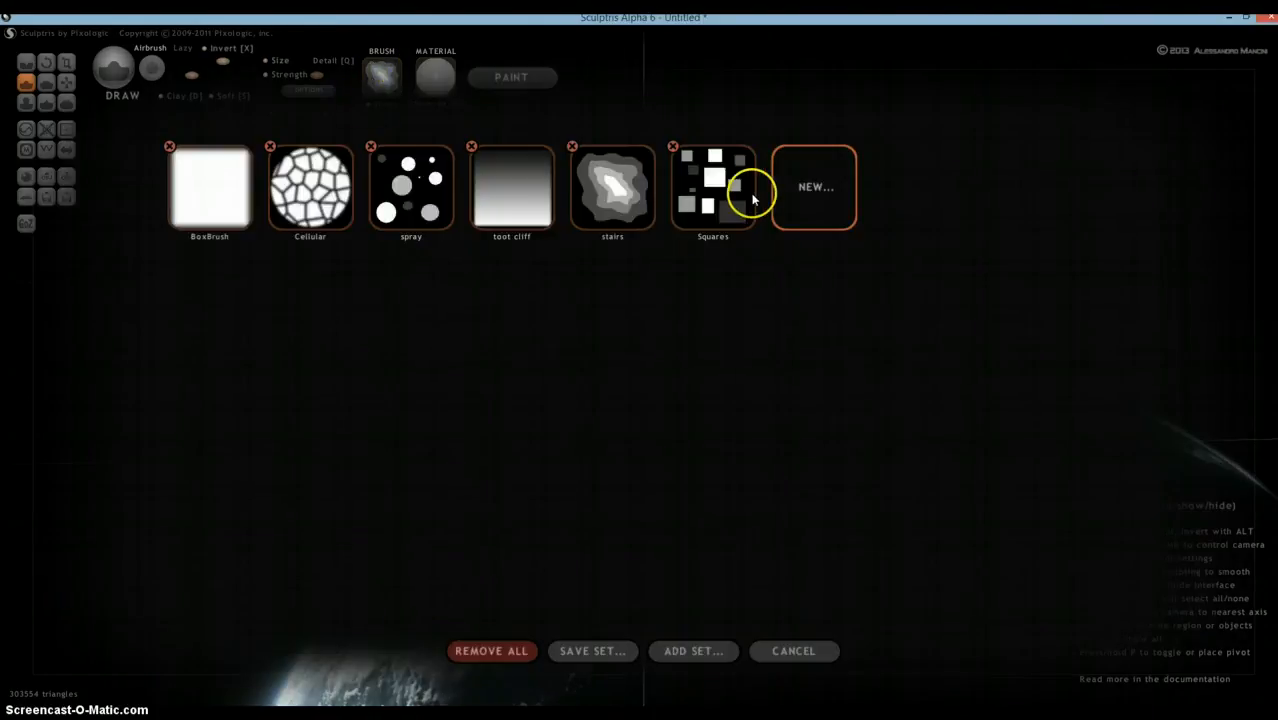
left_click(810, 202)
left_click(251, 224)
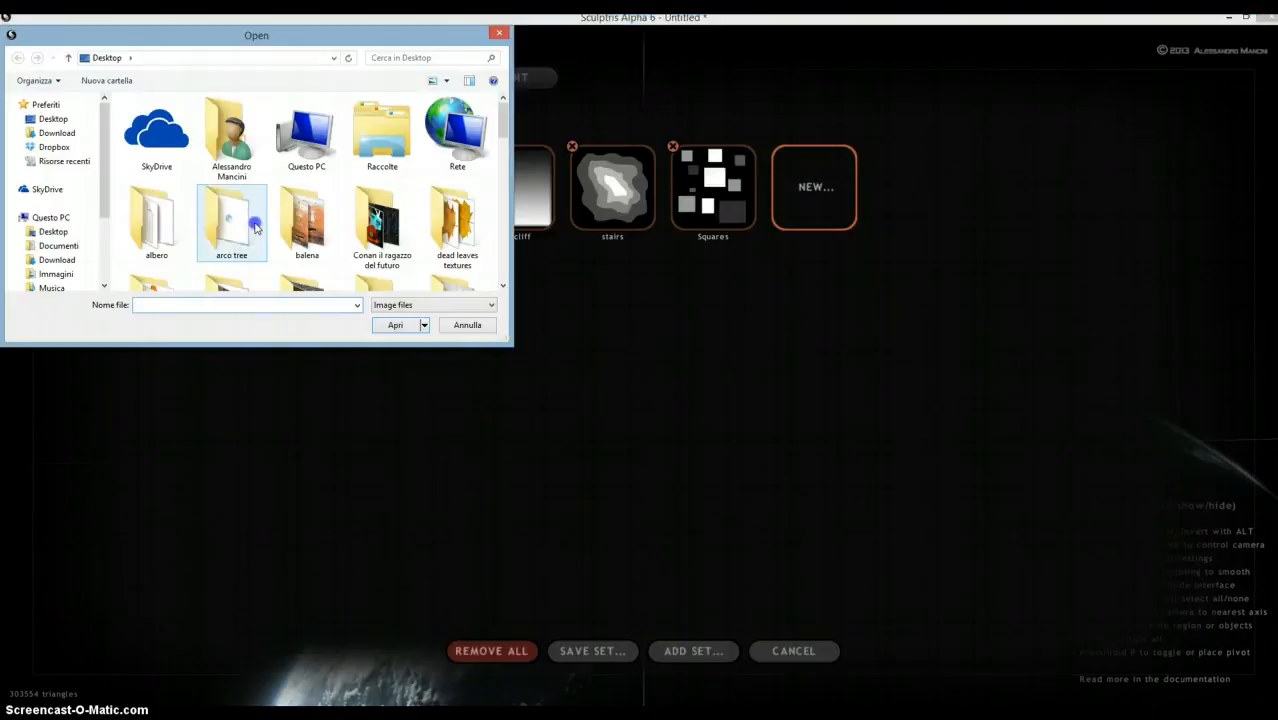
left_click(522, 118)
mouse_move(502, 128)
left_mouse_down()
mouse_move(505, 257)
mouse_move(505, 239)
left_mouse_up()
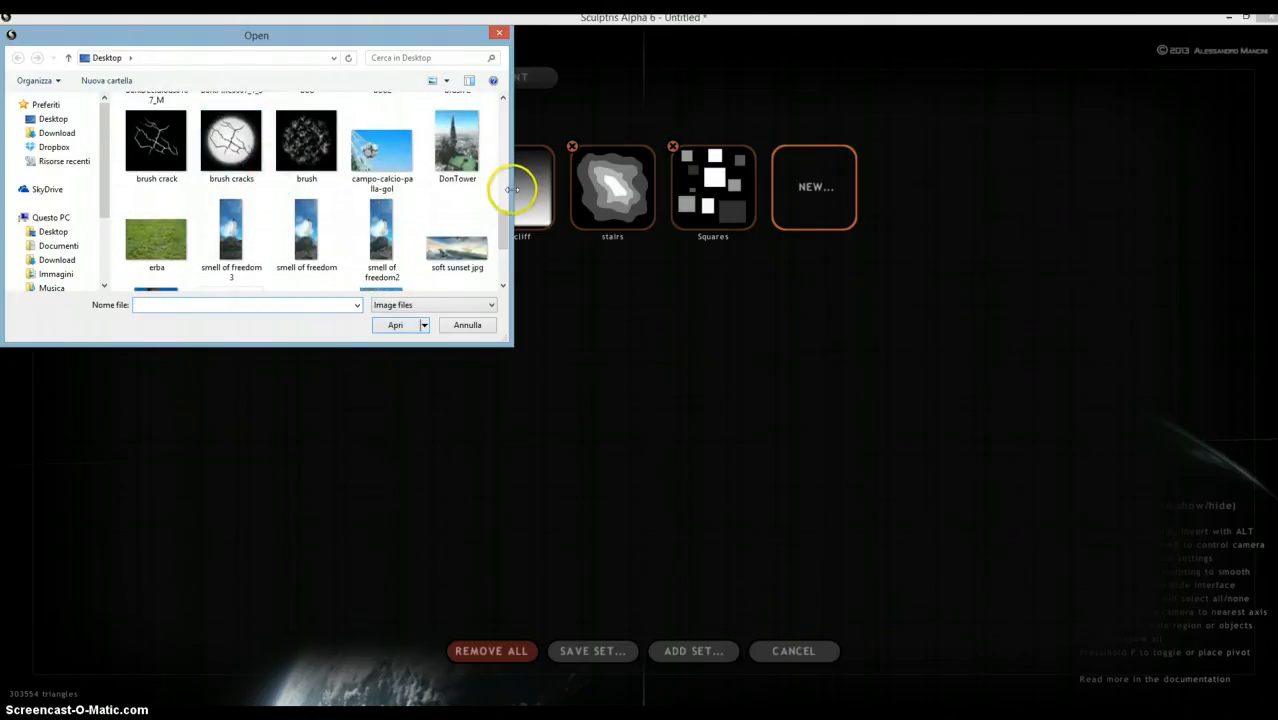
left_click_drag(506, 220, 508, 208)
double_click(448, 128)
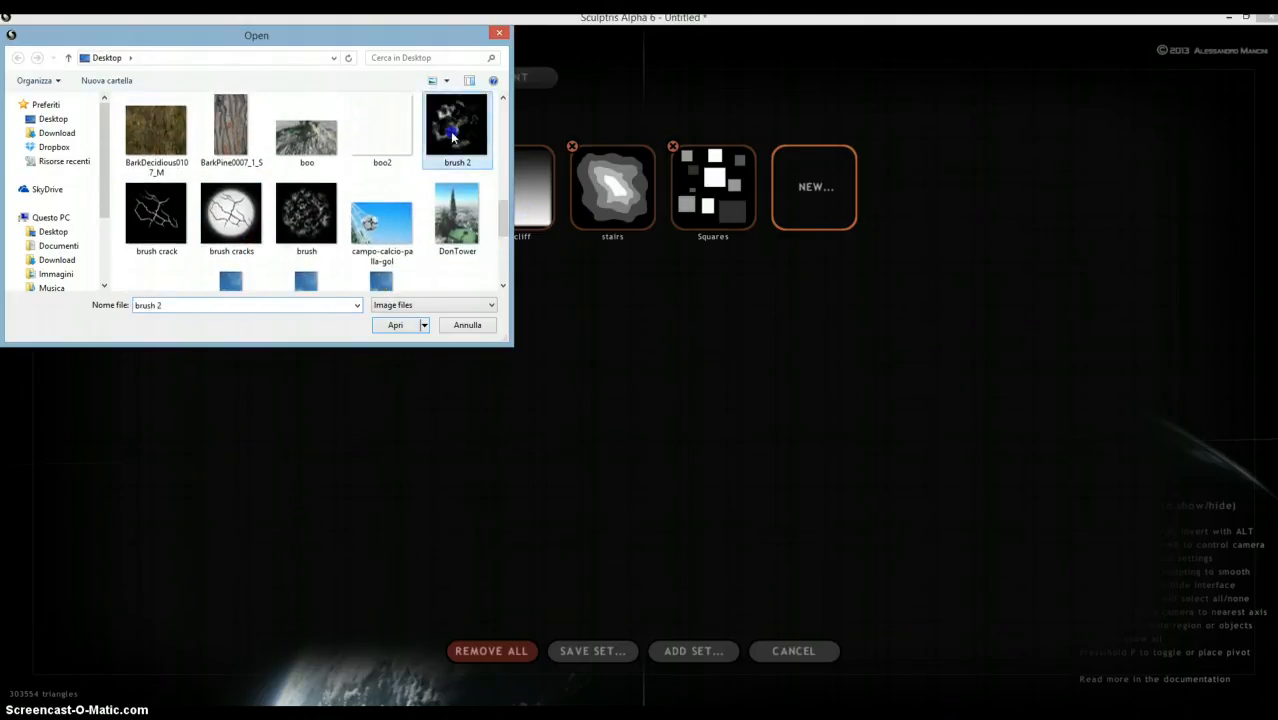
left_click(811, 198)
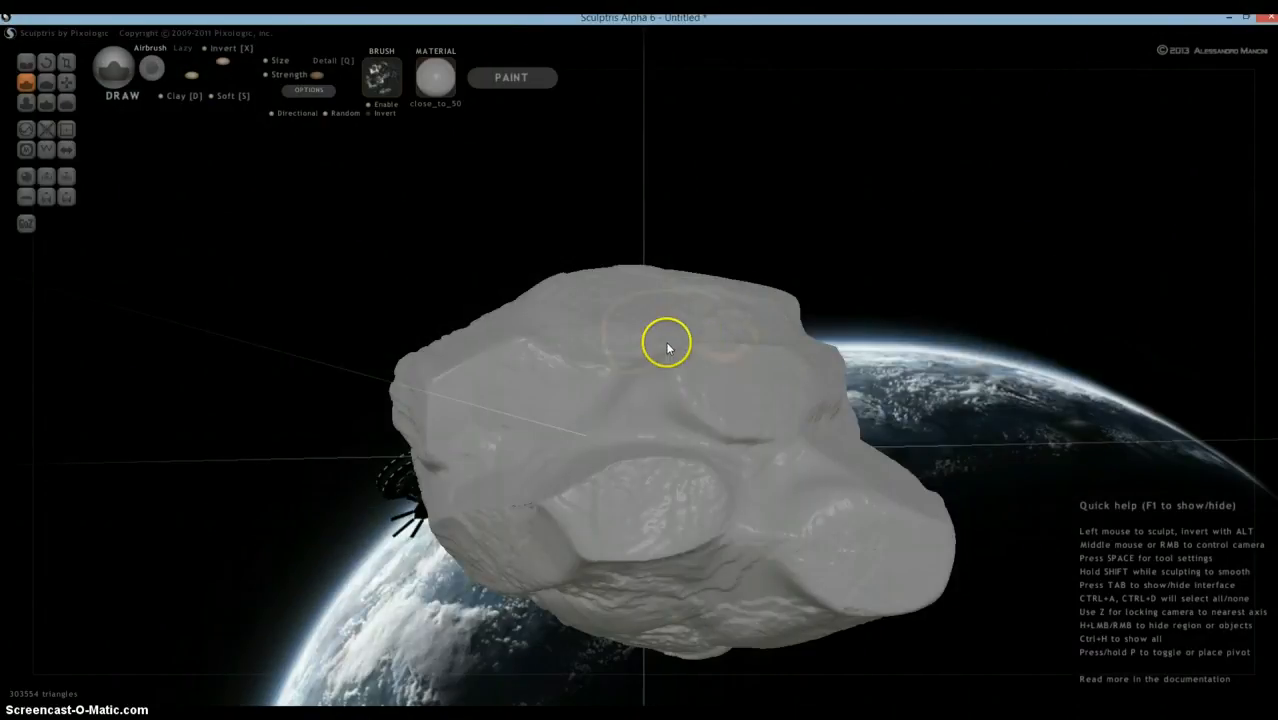
Show the wireframe and examine the mesh density of the textured facets up close.
key("w")
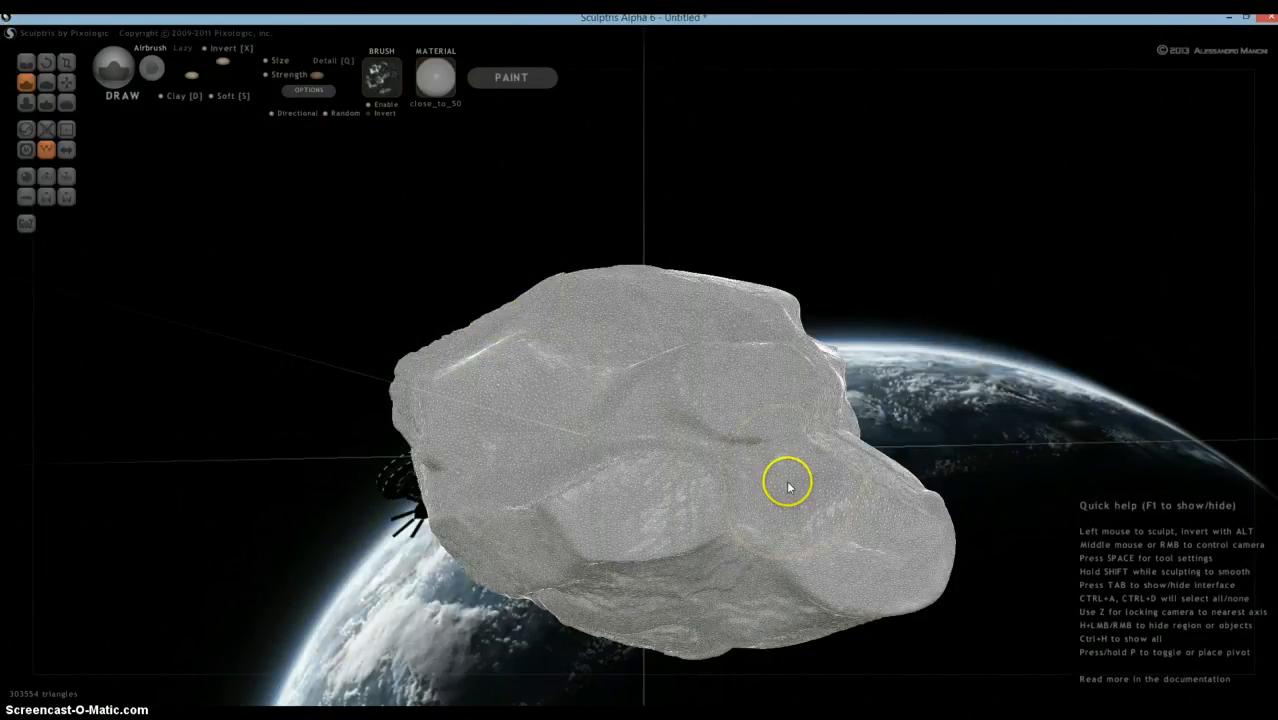
scroll(760, 482, "up", 5)
scroll(757, 480, "up", 2)
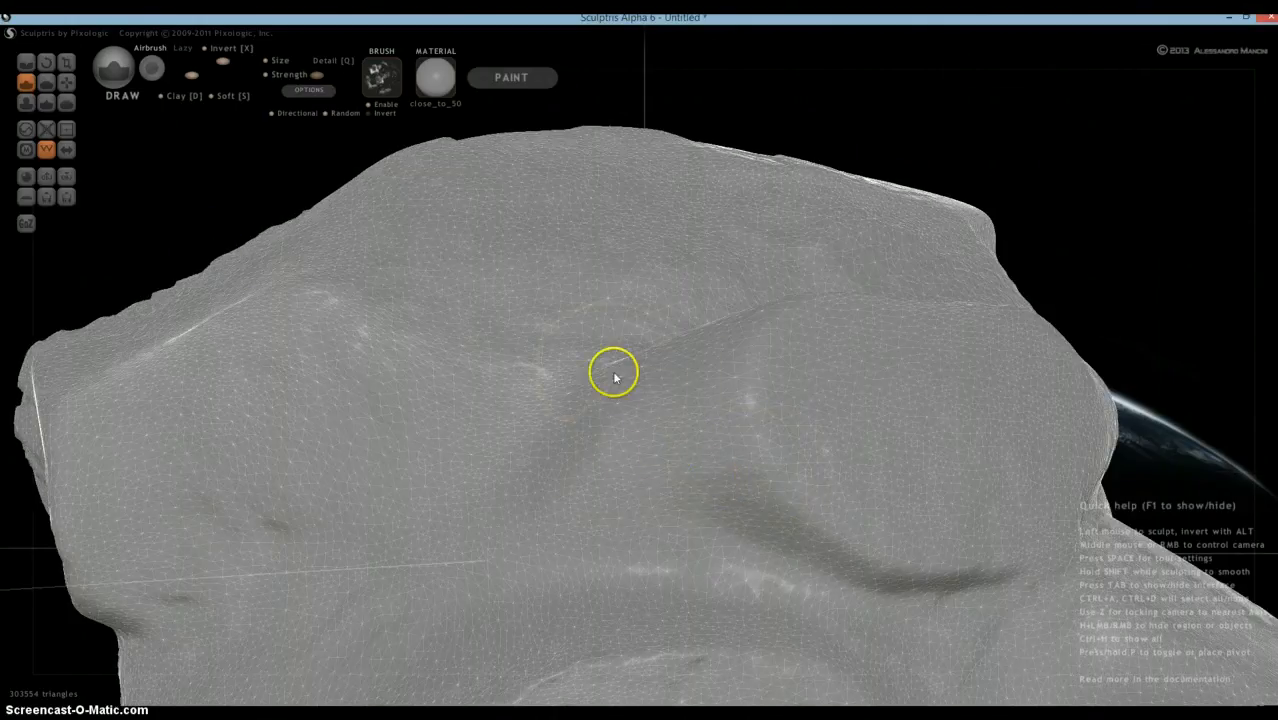
scroll(613, 376, "down", 8)
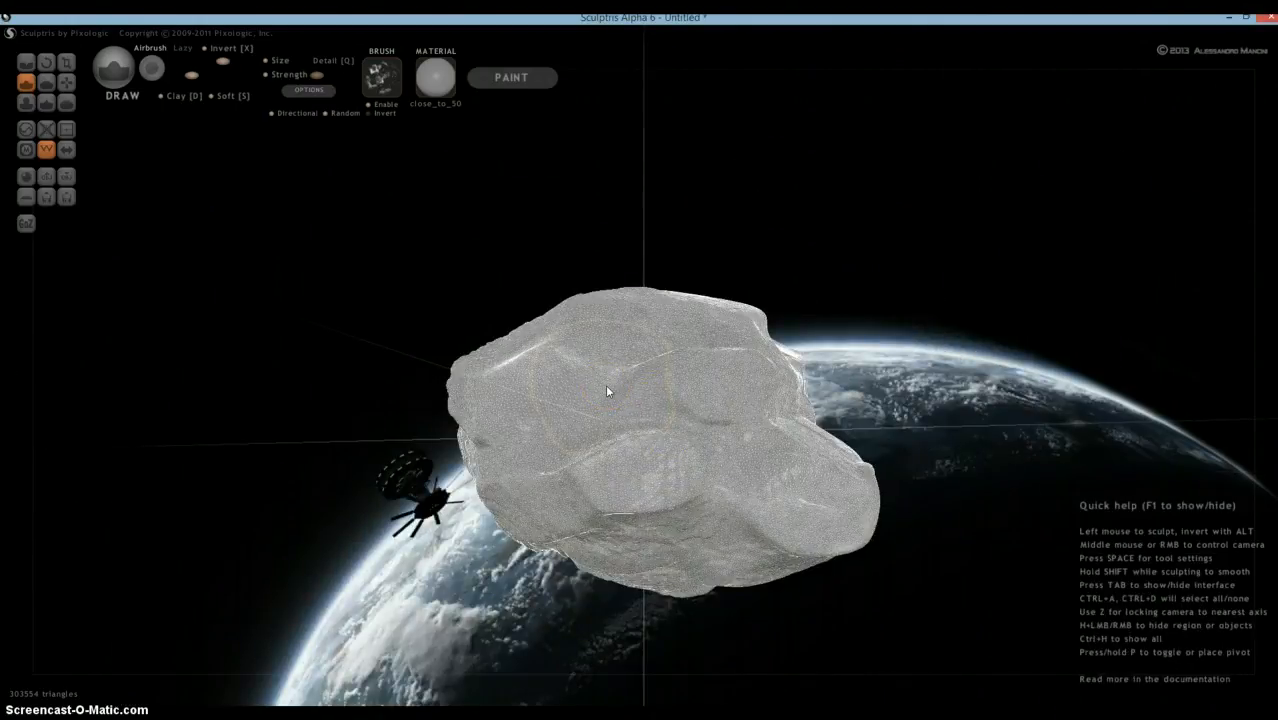
Subdivide the whole rock mesh once and turn off the wireframe display.
left_click(67, 131)
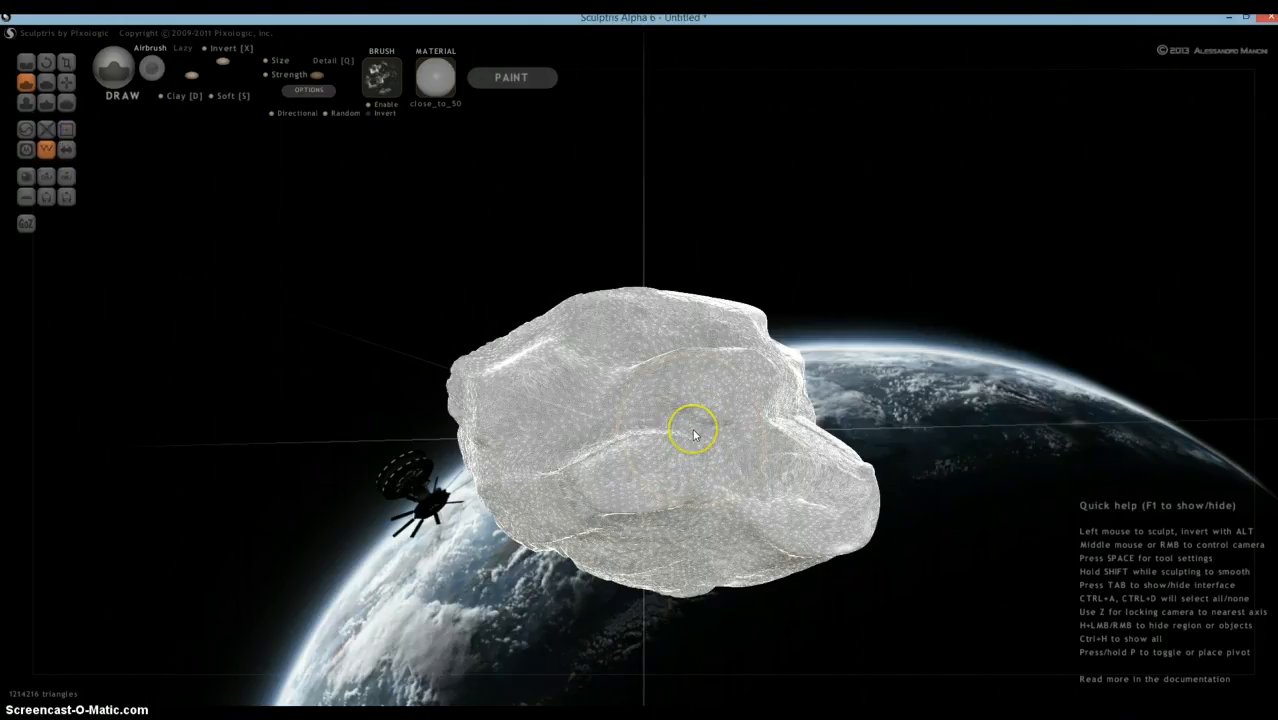
key("w")
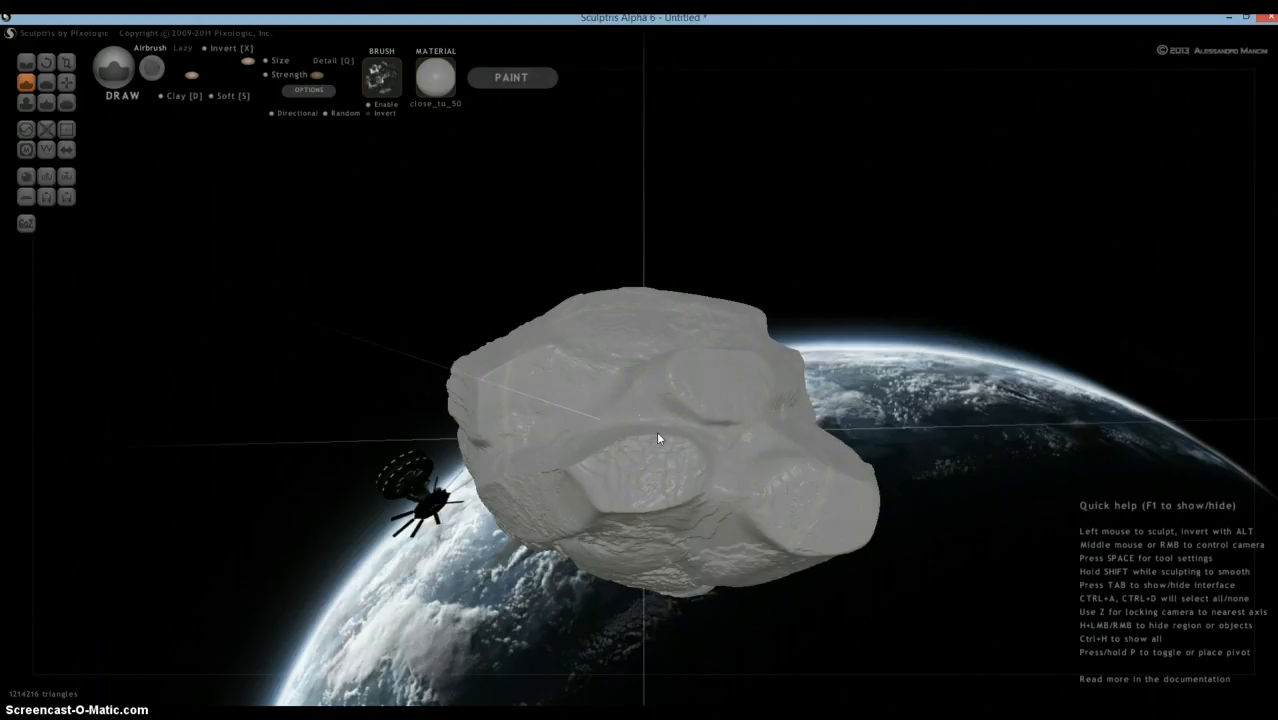
Enlarge the Draw brush and sculpt the "brush 2" texture onto the rock's smooth upper front face.
mouse_move(568, 391)
right_mouse_down()
mouse_move(608, 337)
mouse_move(611, 414)
right_mouse_up()
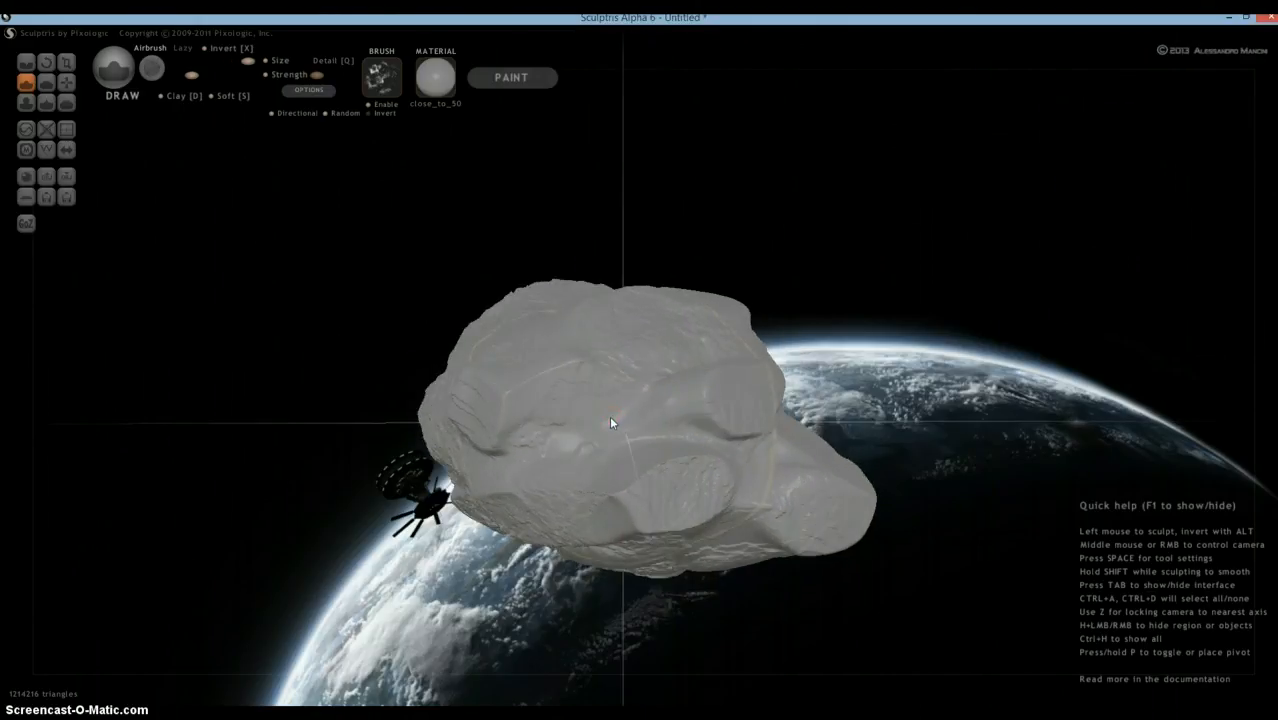
mouse_move(566, 352)
left_mouse_down()
mouse_move(582, 337)
mouse_move(610, 362)
left_mouse_up()
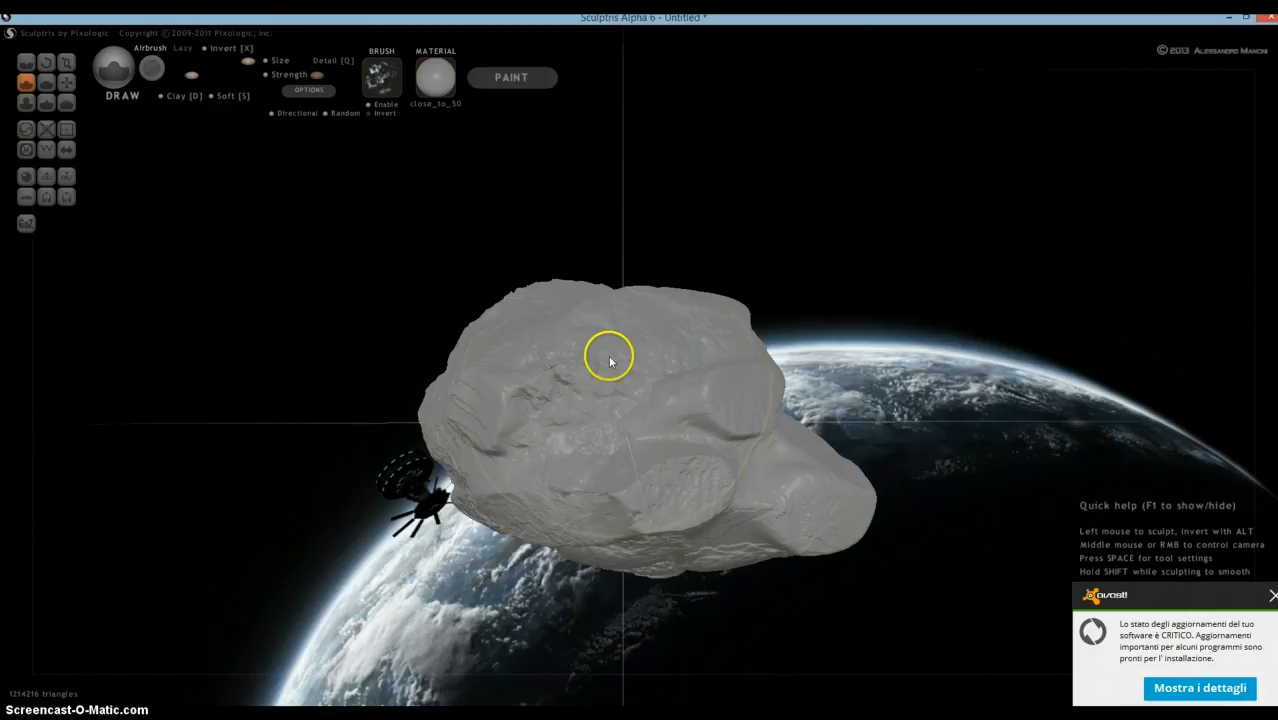
scroll(608, 360, "up", 5)
right_click_drag(585, 378, 605, 356)
mouse_move(478, 341)
left_mouse_down()
mouse_move(452, 342)
mouse_move(490, 342)
left_mouse_up()
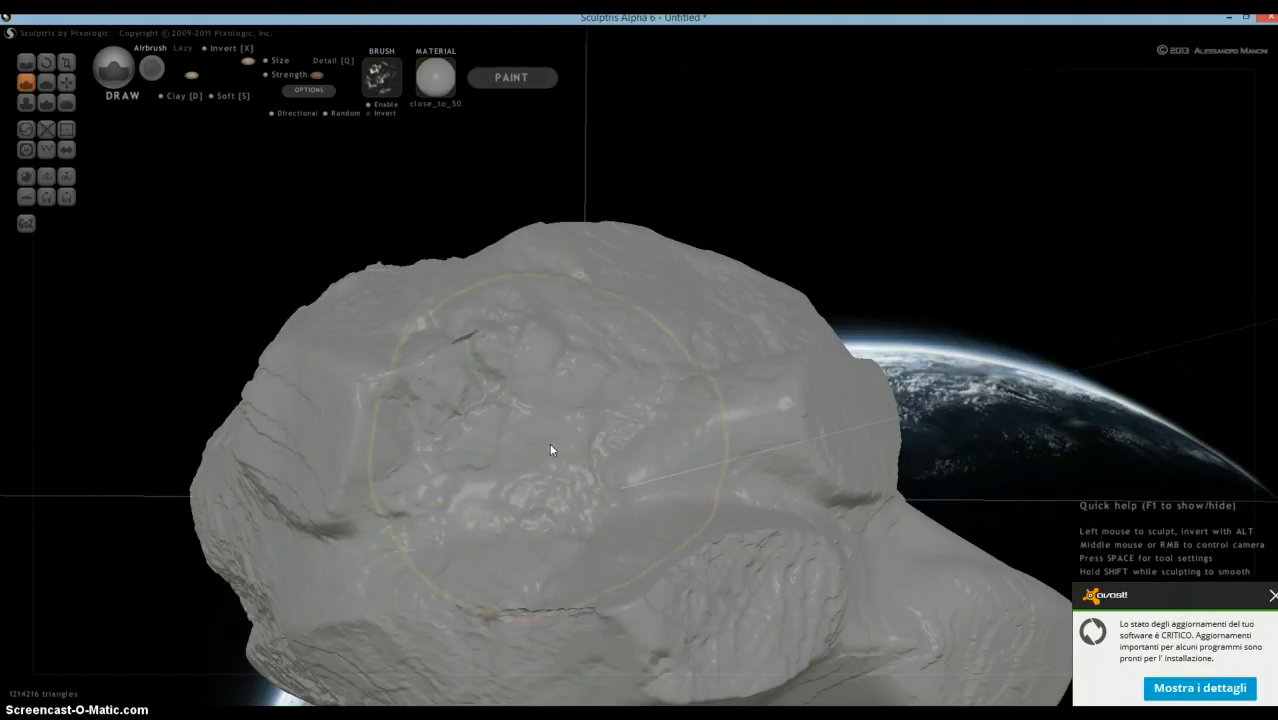
Sculpt the "brush 2" texture into the broad side and back faces, working around the rock.
scroll(562, 420, "down", 3)
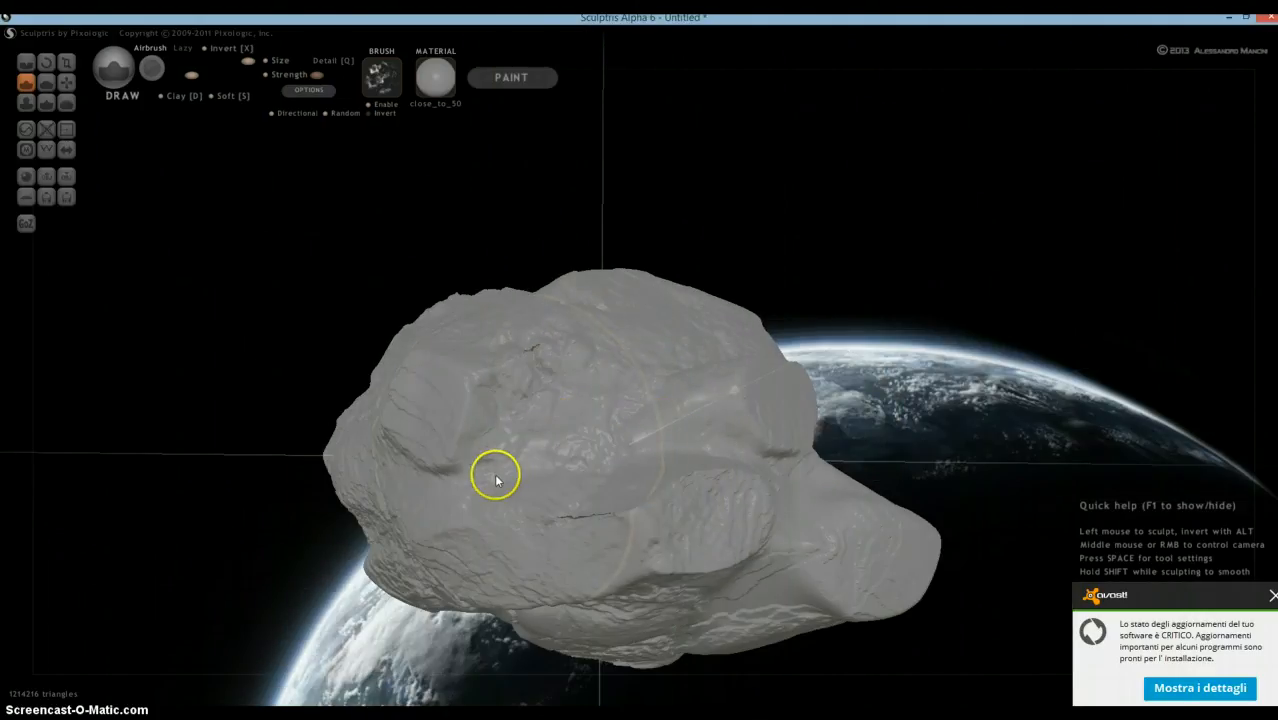
right_click_drag(496, 480, 597, 432)
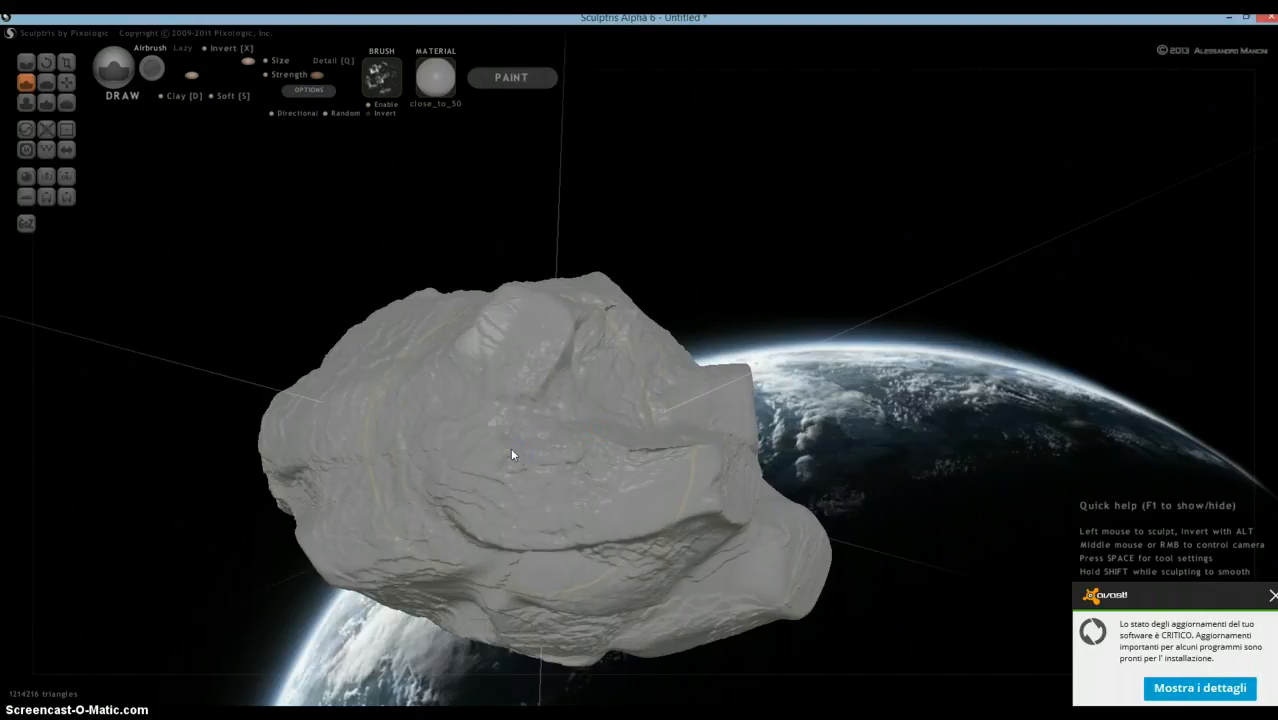
right_click_drag(510, 447, 634, 413)
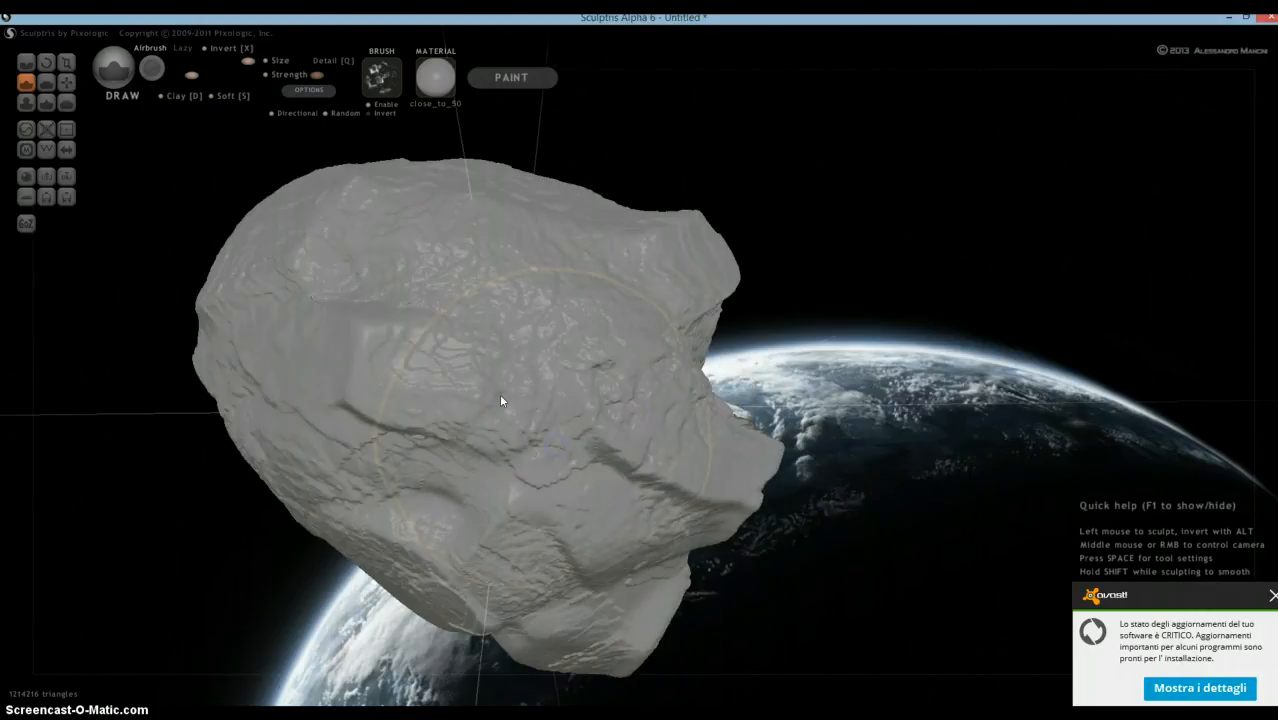
left_click(417, 335)
mouse_move(417, 337)
right_mouse_down()
mouse_move(482, 377)
mouse_move(560, 490)
mouse_move(538, 466)
mouse_move(596, 401)
right_mouse_up()
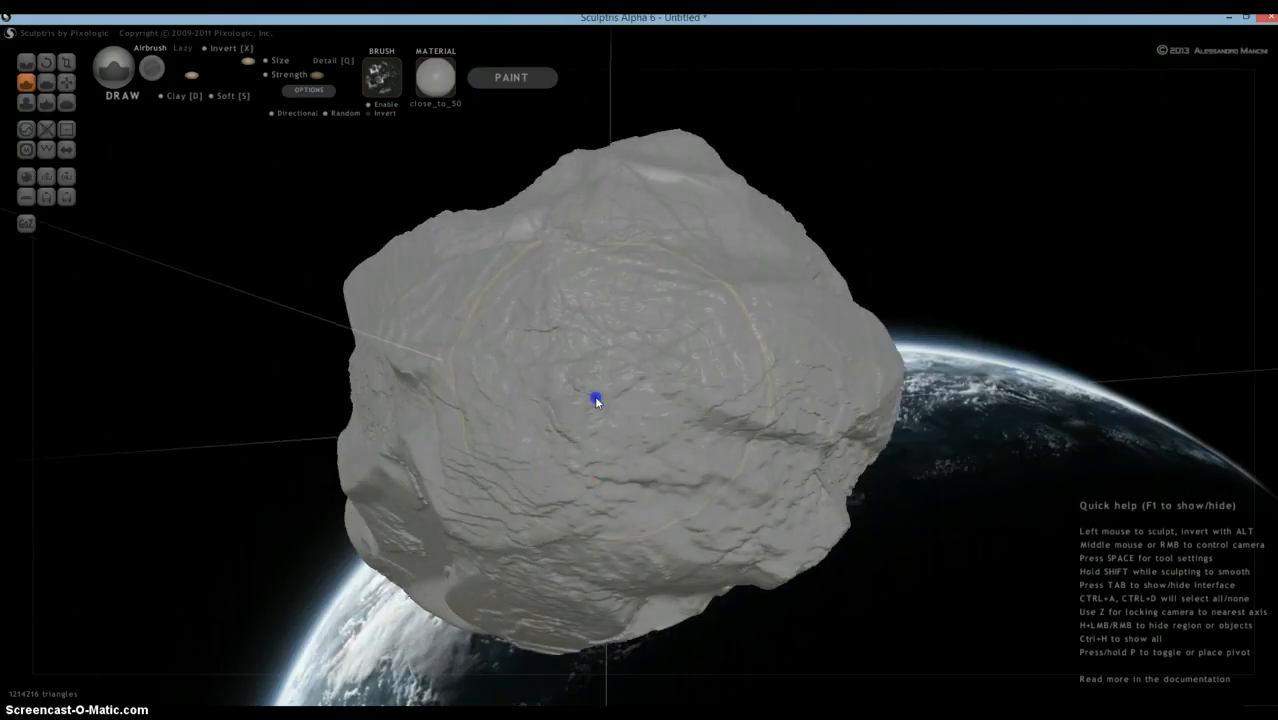
left_click(613, 362)
mouse_move(613, 362)
right_mouse_down()
mouse_move(622, 334)
mouse_move(649, 385)
right_mouse_up()
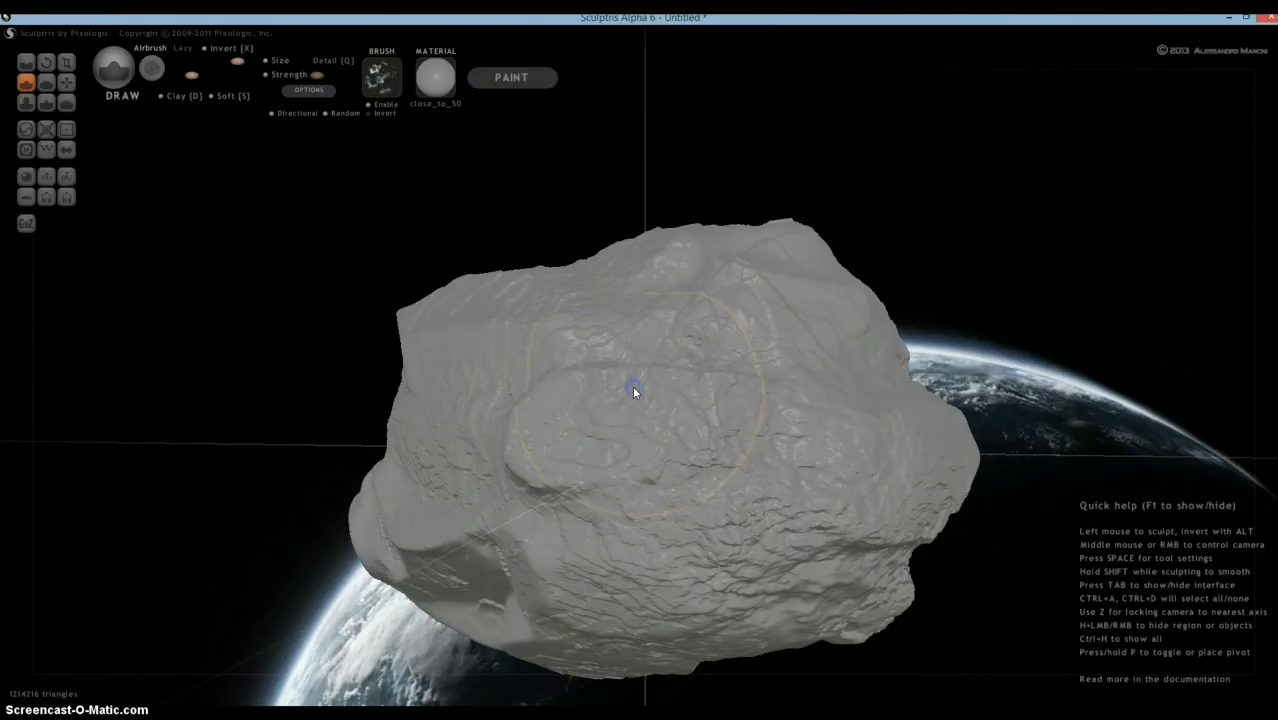
Add the "brush 2" texture to the rounded raised facet and the smooth surface beside it.
mouse_move(602, 380)
right_mouse_down()
mouse_move(666, 388)
mouse_move(776, 331)
mouse_move(836, 348)
mouse_move(659, 498)
right_mouse_up()
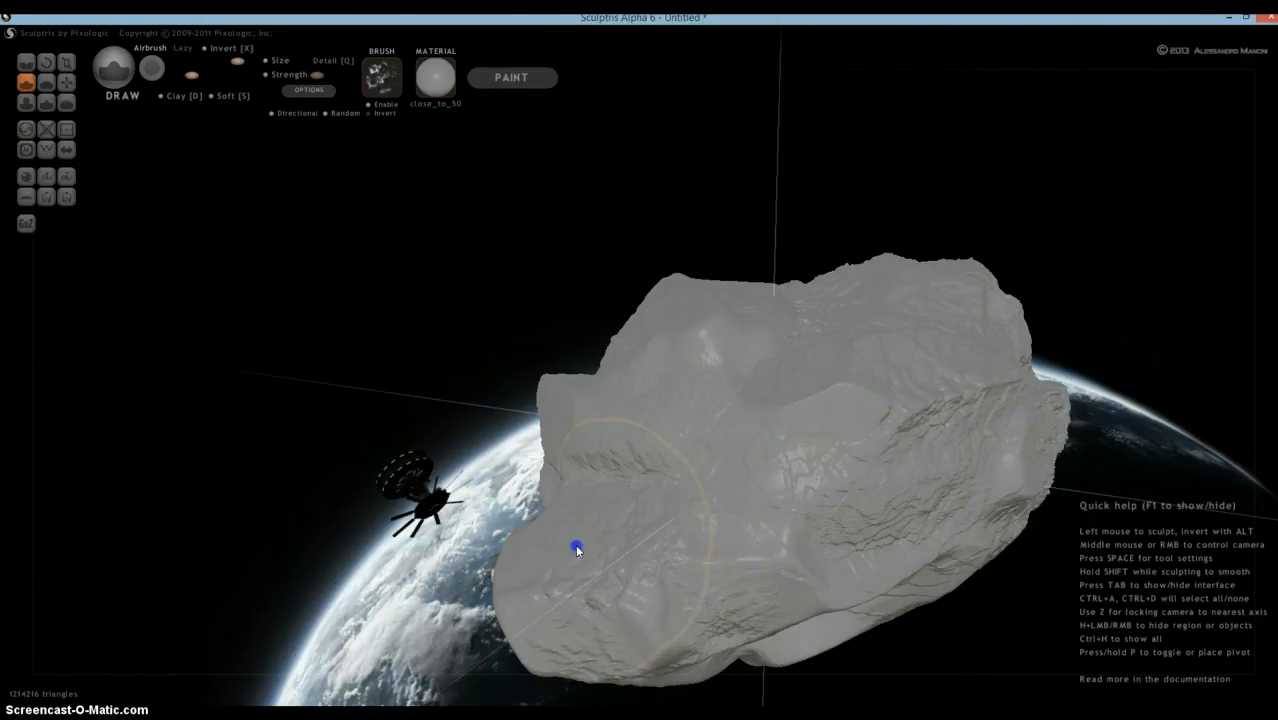
right_click_drag(579, 536, 747, 469)
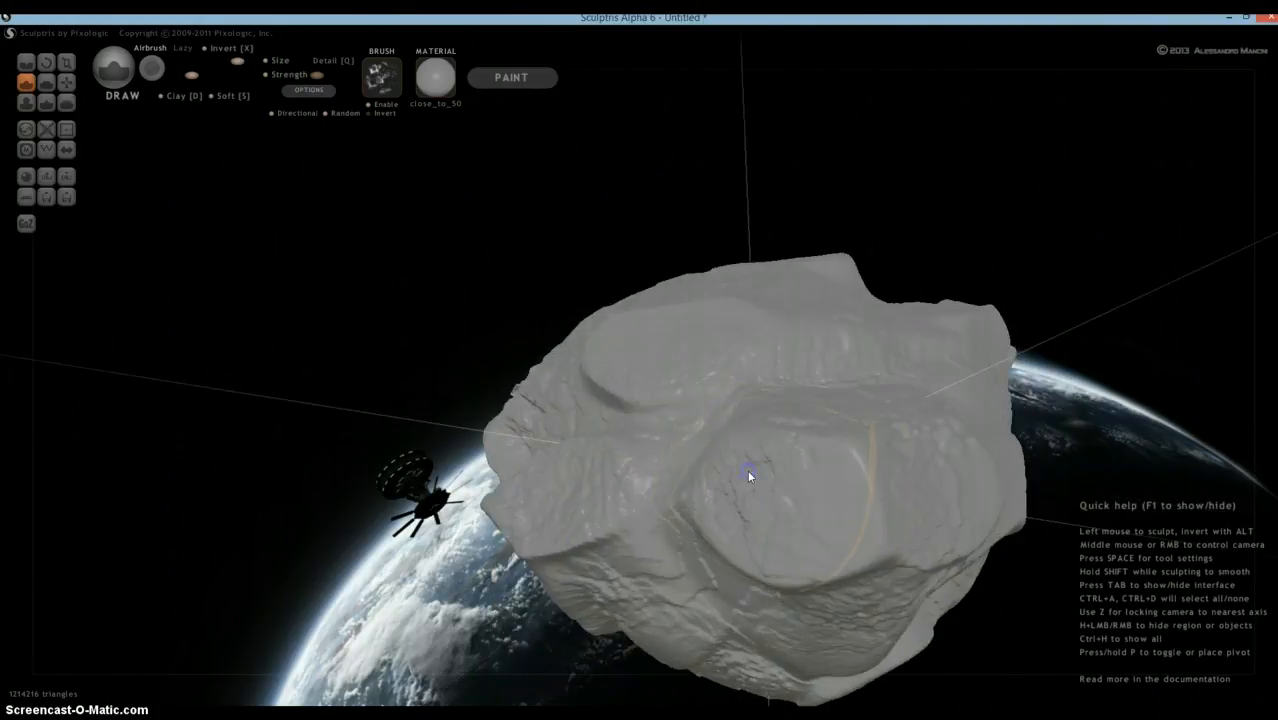
left_click(731, 477)
mouse_move(600, 406)
right_mouse_down()
mouse_move(571, 380)
mouse_move(622, 520)
right_mouse_up()
left_click(613, 607)
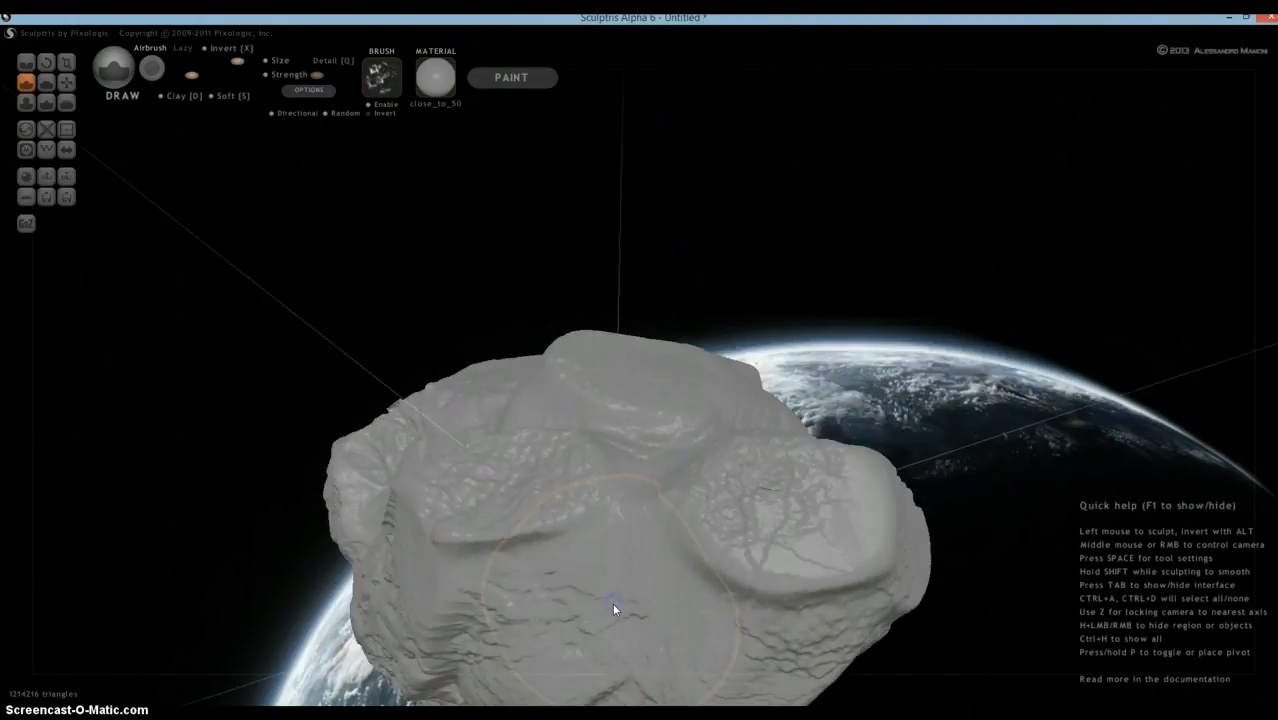
Texture the remaining smooth faces with the same brush and check the rock from the front.
mouse_move(608, 580)
right_mouse_down()
mouse_move(614, 561)
mouse_move(600, 614)
mouse_move(562, 528)
mouse_move(585, 522)
mouse_move(762, 686)
mouse_move(708, 642)
mouse_move(528, 366)
mouse_move(620, 510)
right_mouse_up()
left_click(602, 620)
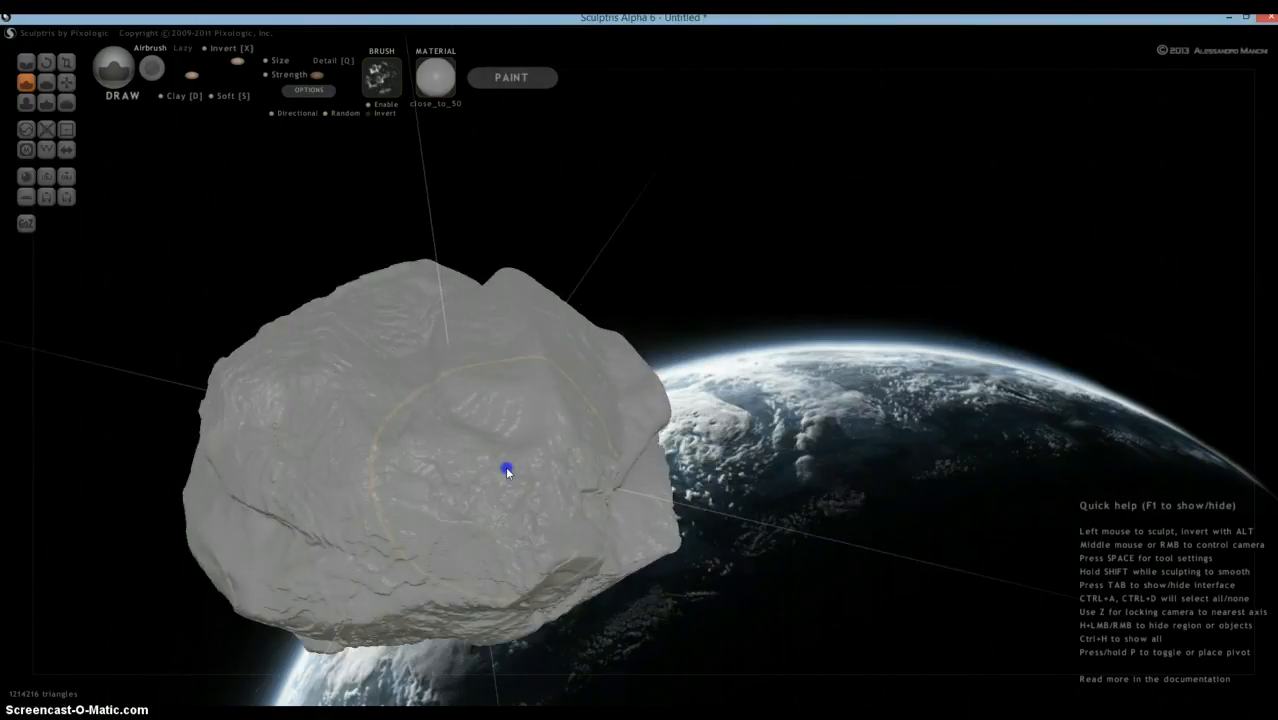
left_click_drag(505, 470, 347, 354)
mouse_move(399, 331)
right_mouse_down()
mouse_move(408, 257)
mouse_move(348, 237)
mouse_move(177, 240)
mouse_move(345, 254)
mouse_move(301, 258)
right_mouse_up()
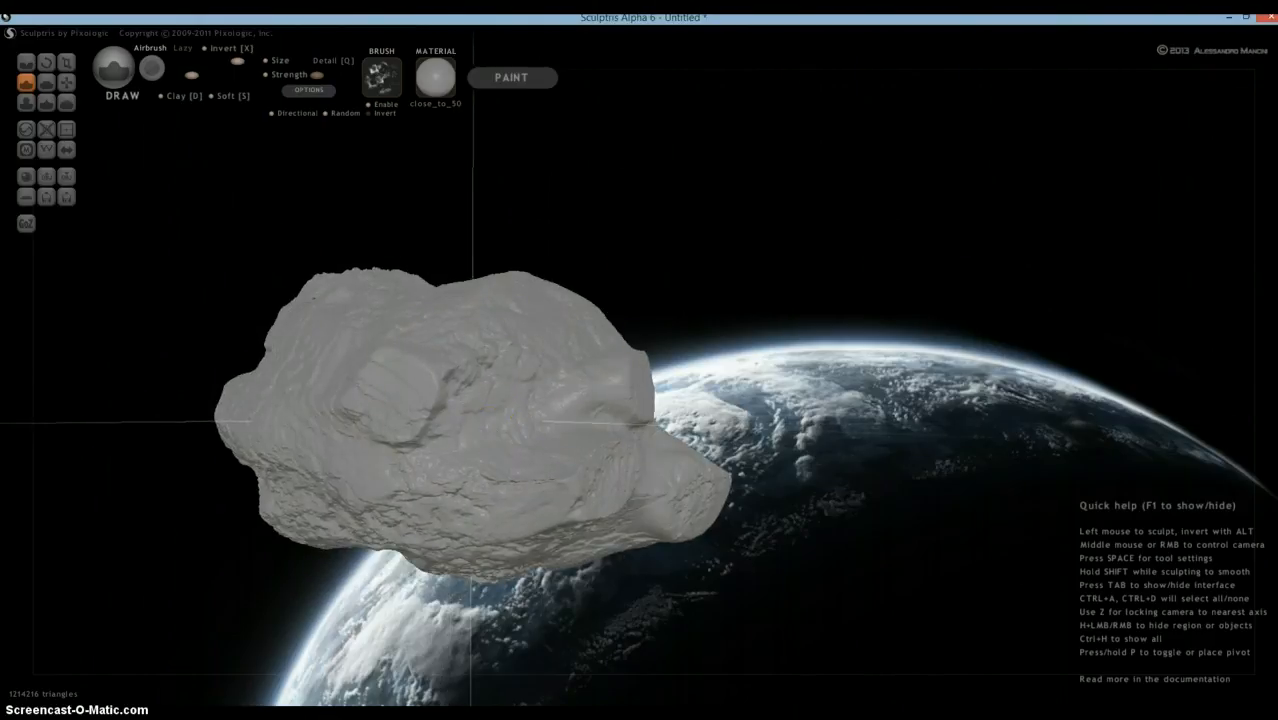
Disable the brush texture and reduce the Draw brush size.
left_click(372, 105)
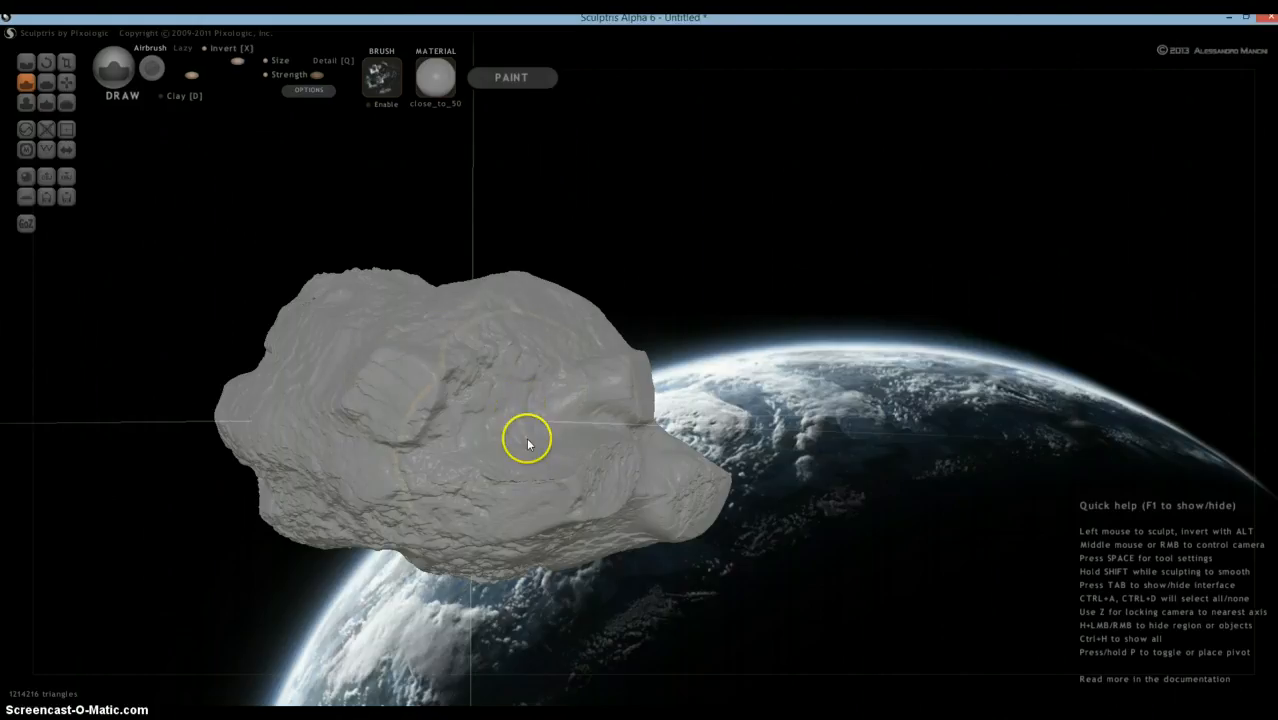
scroll(529, 447, "down", 2)
scroll(529, 447, "down", 1)
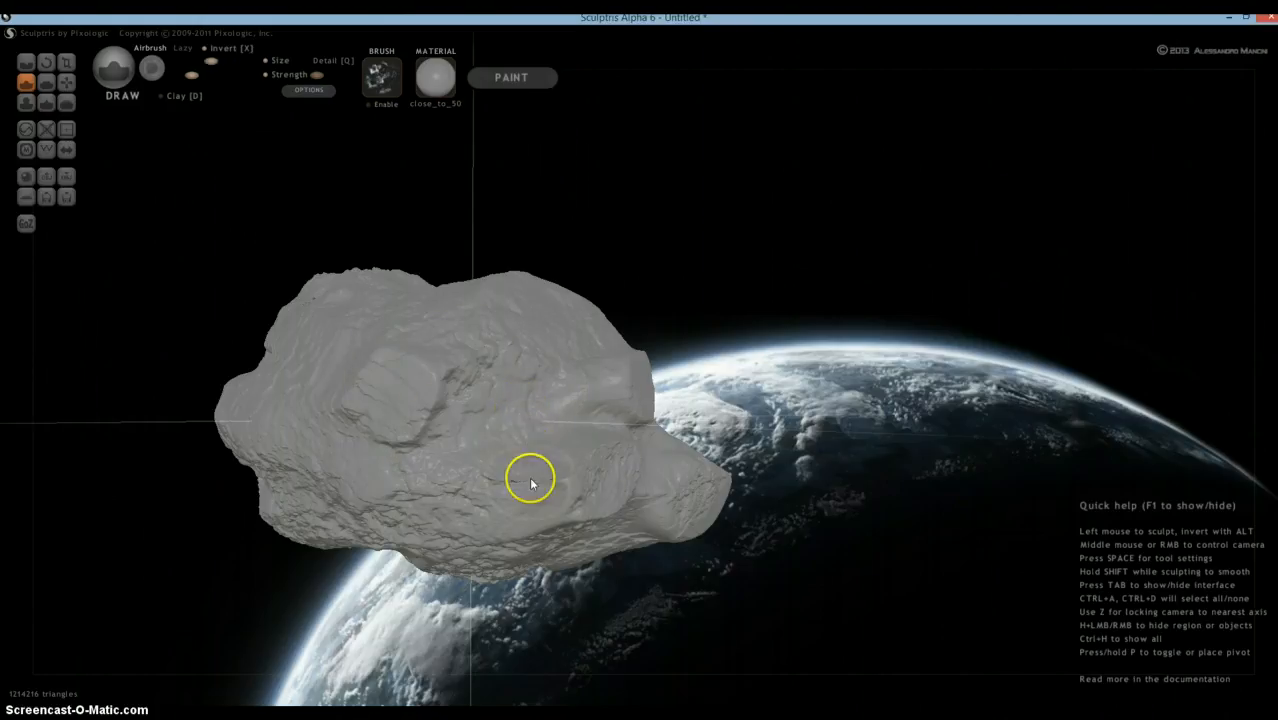
scroll(529, 486, "down", 1)
scroll(487, 496, "up", 3)
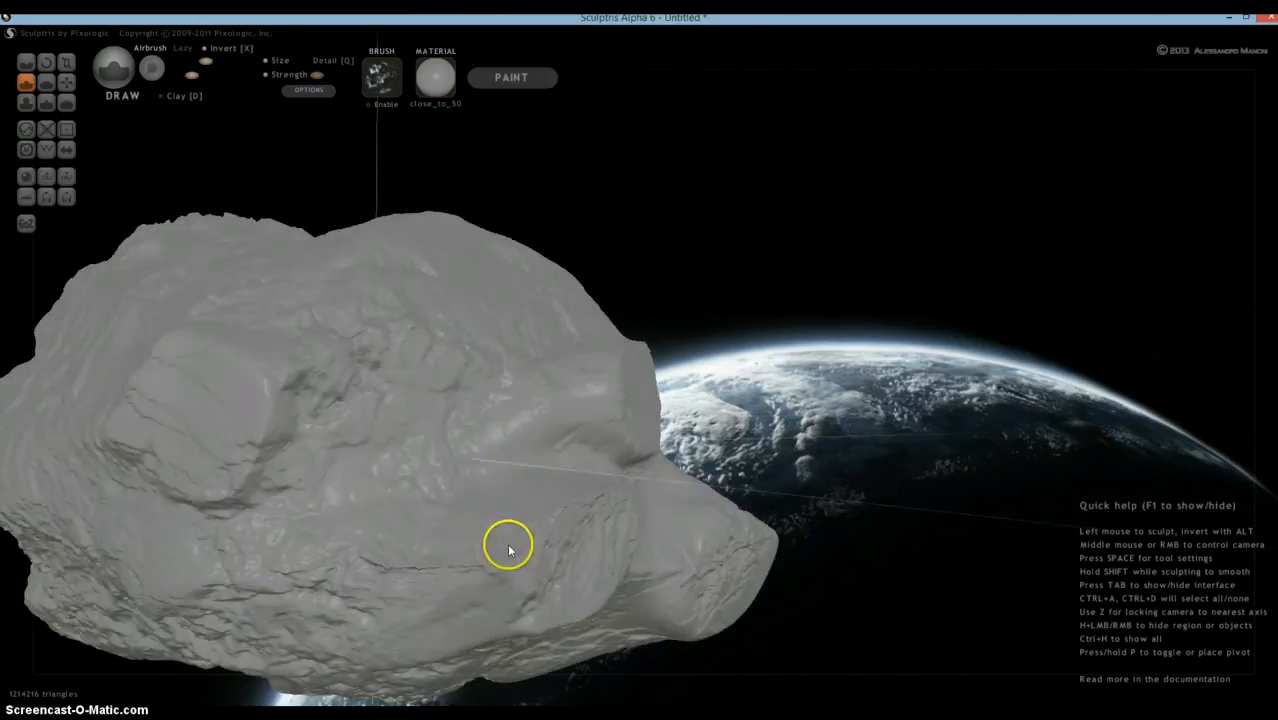
Raise the Draw brush's size and strength and rework the long crack on the rock's lower front.
middle_click_drag(510, 543, 556, 427)
scroll(503, 510, "up", 3)
middle_click_drag(486, 517, 458, 503)
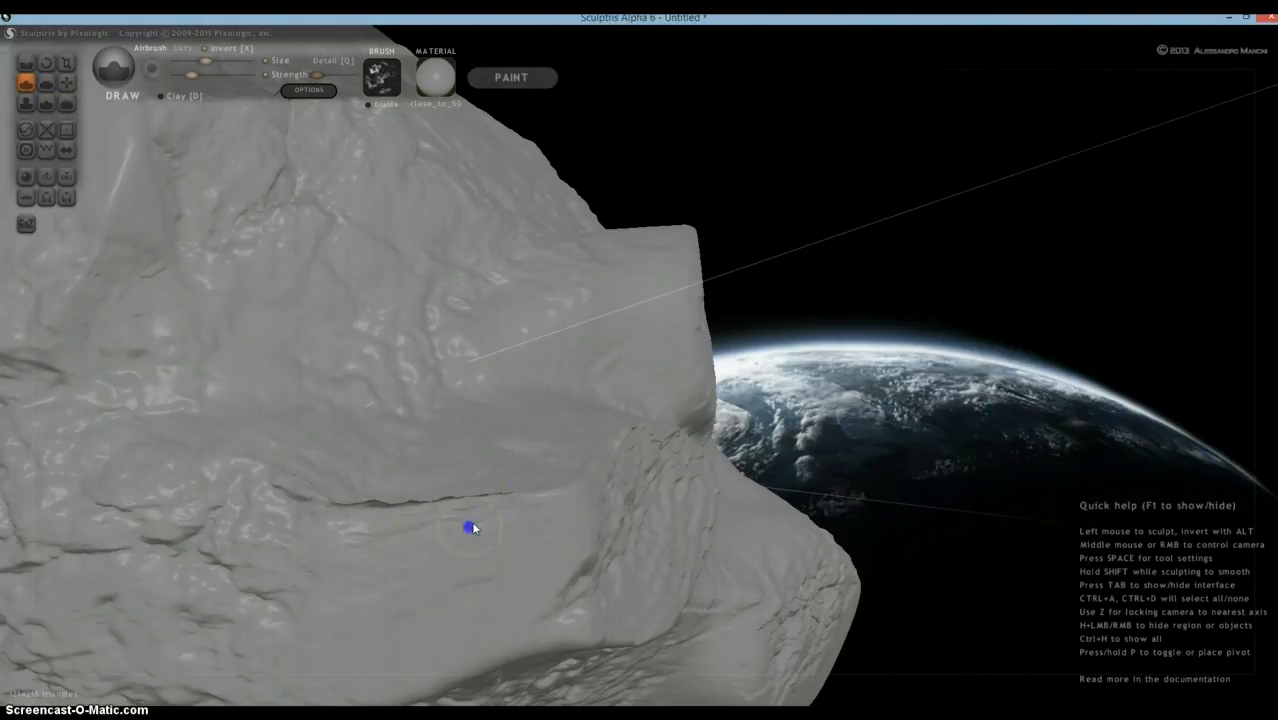
left_click_drag(192, 74, 208, 76)
mouse_move(381, 490)
left_mouse_down()
mouse_move(414, 501)
mouse_move(406, 525)
mouse_move(416, 508)
mouse_move(391, 517)
mouse_move(427, 481)
mouse_move(375, 513)
left_mouse_up()
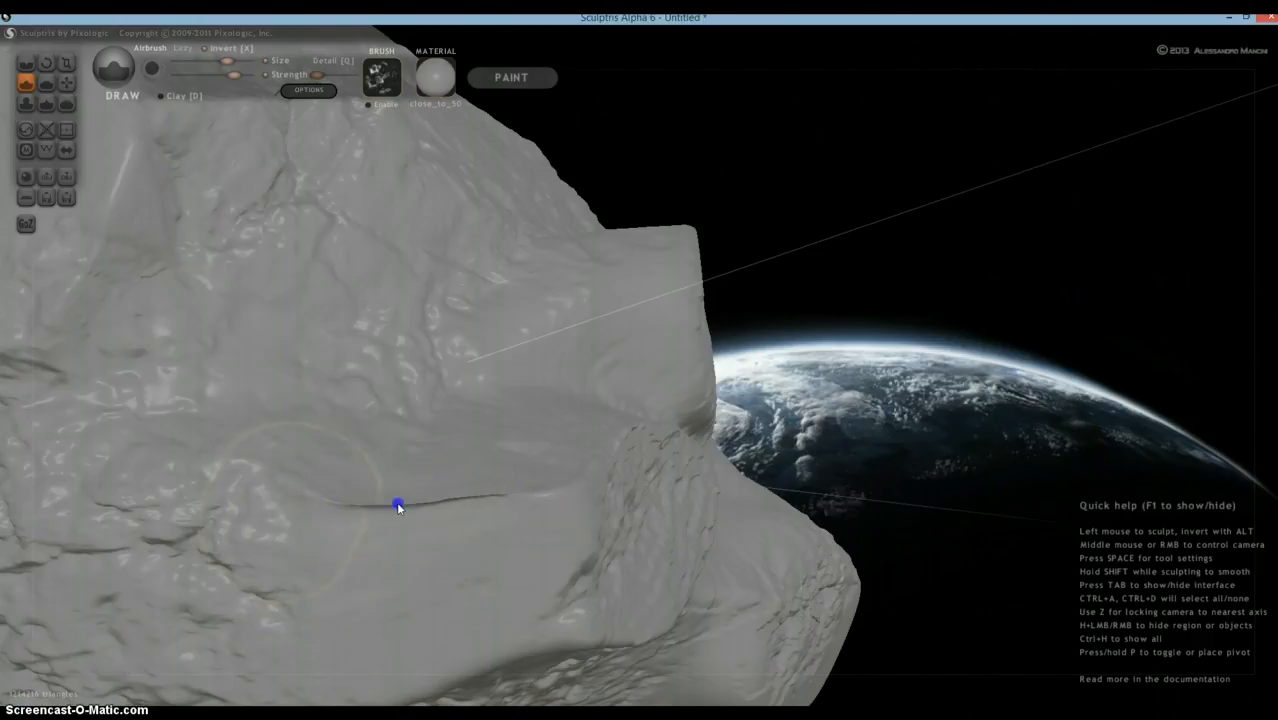
mouse_move(494, 490)
right_mouse_down()
mouse_move(456, 519)
mouse_move(474, 540)
right_mouse_up()
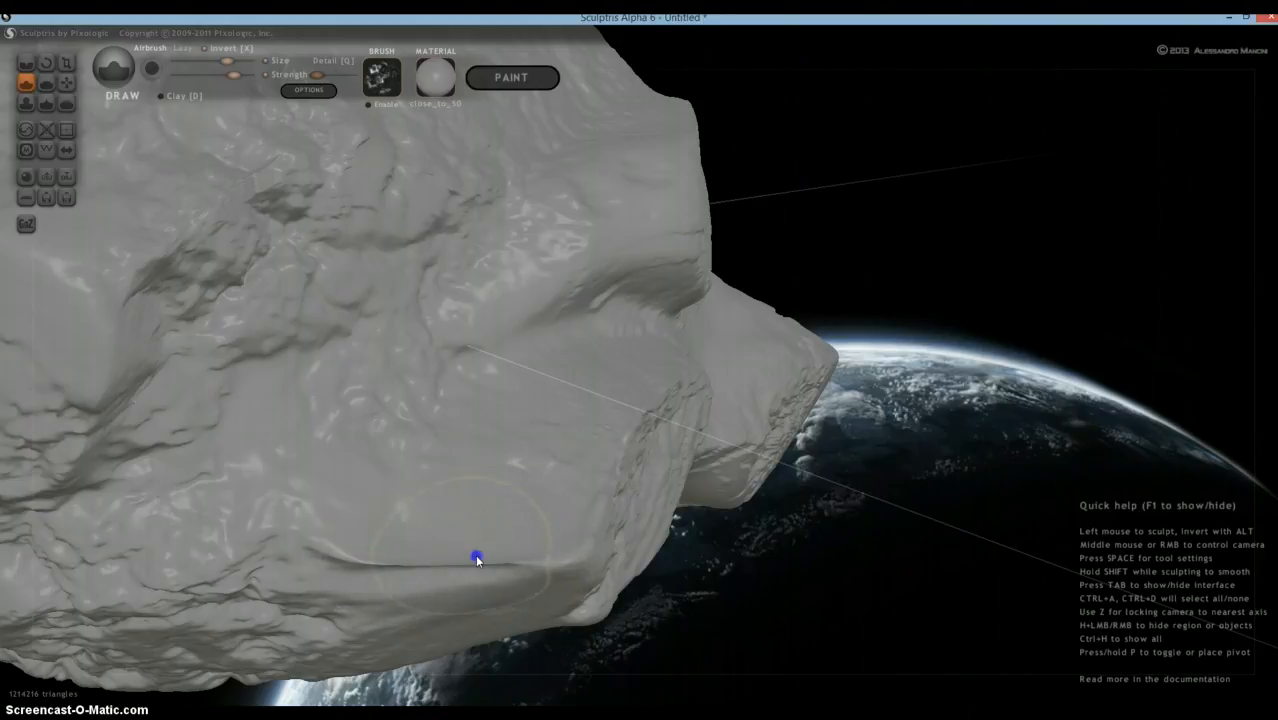
Switch to the Flatten brush and level the rough, cracked patch on the upper front face.
mouse_move(613, 527)
middle_mouse_down()
mouse_move(618, 430)
mouse_move(448, 442)
mouse_move(551, 436)
mouse_move(645, 465)
mouse_move(616, 473)
mouse_move(844, 408)
middle_mouse_up()
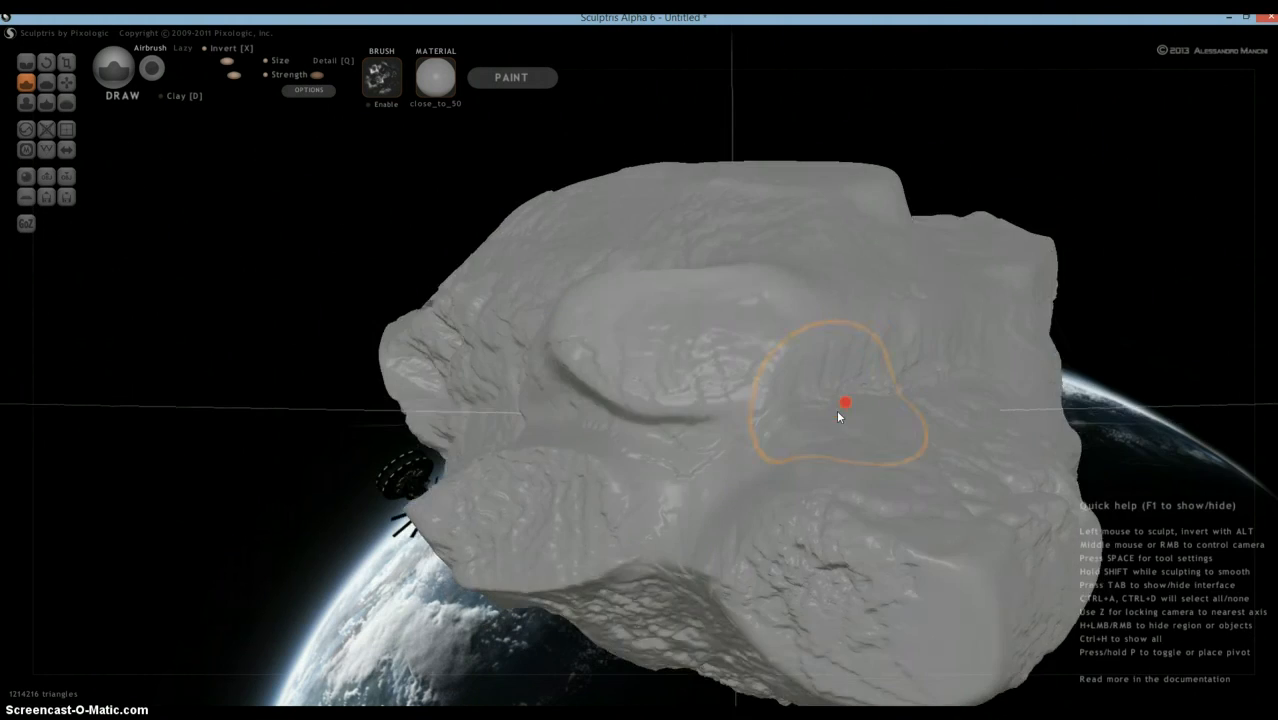
mouse_move(882, 362)
middle_mouse_down()
mouse_move(726, 407)
mouse_move(513, 391)
mouse_move(773, 422)
mouse_move(619, 434)
mouse_move(769, 428)
mouse_move(904, 325)
mouse_move(776, 417)
mouse_move(690, 388)
mouse_move(636, 308)
mouse_move(565, 308)
mouse_move(373, 369)
mouse_move(590, 389)
middle_mouse_up()
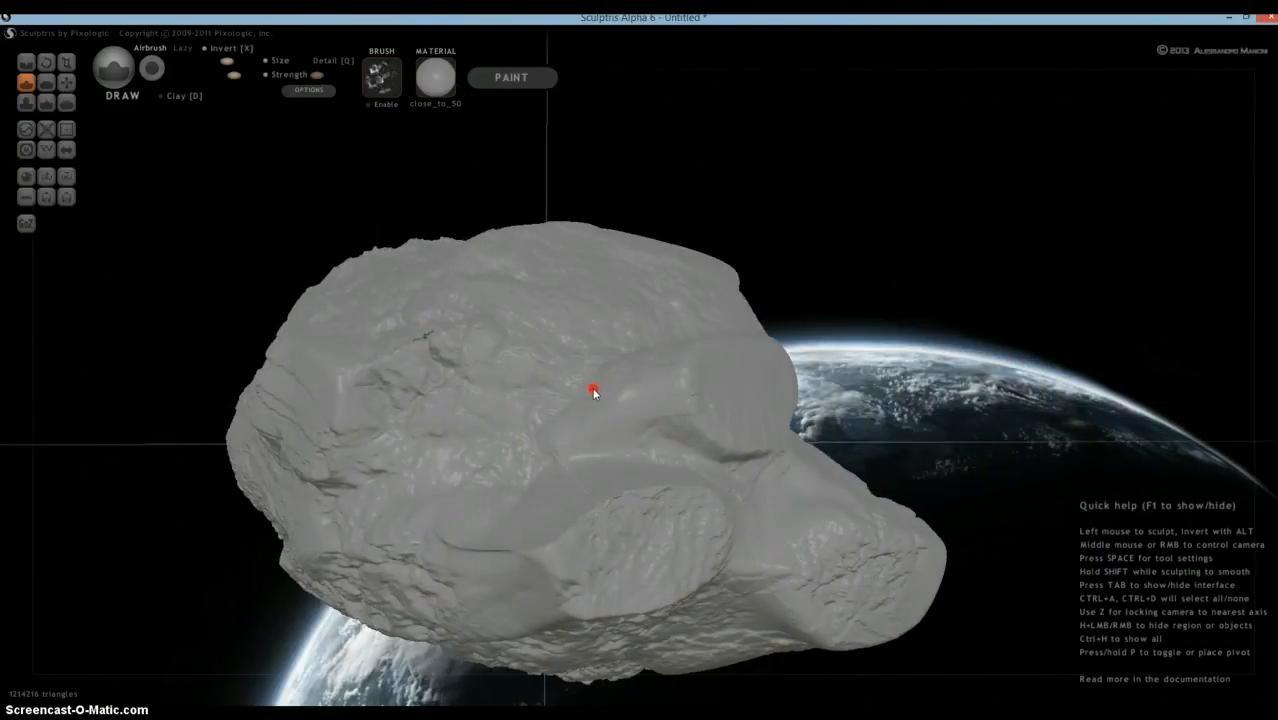
key("f")
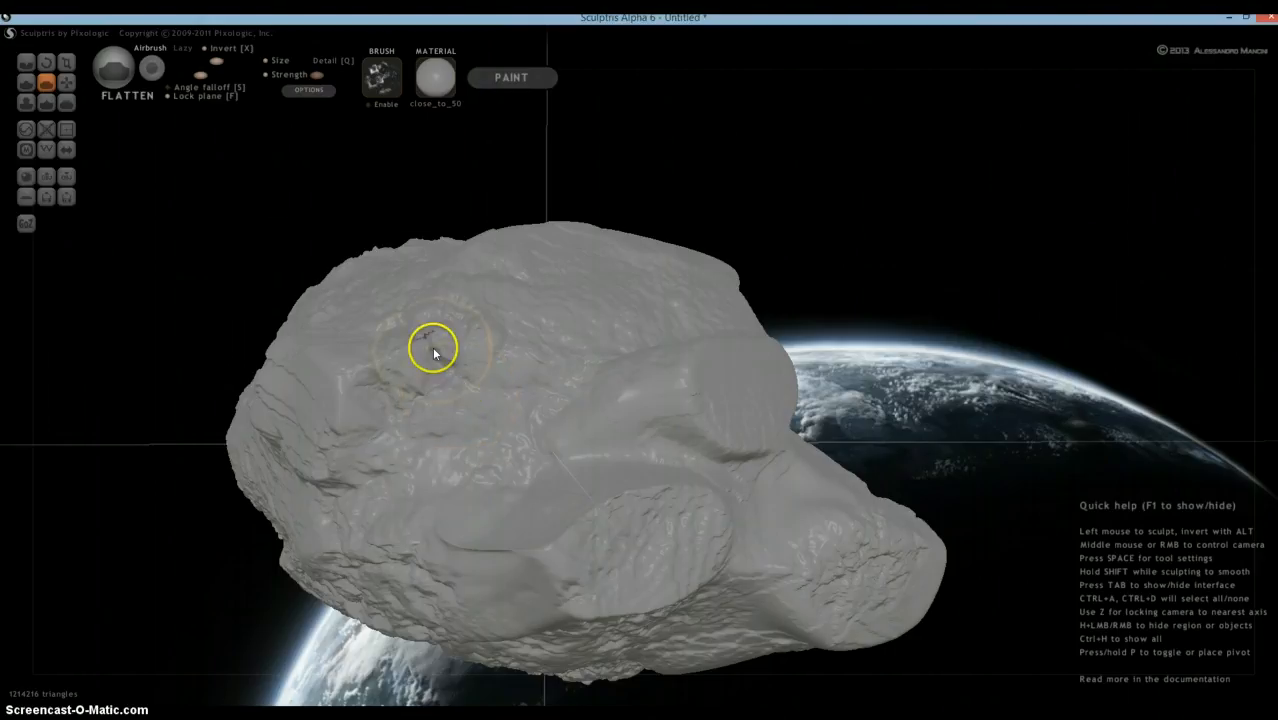
middle_click_drag(434, 348, 476, 391)
middle_click_drag(714, 619, 693, 569)
scroll(522, 387, "up", 3)
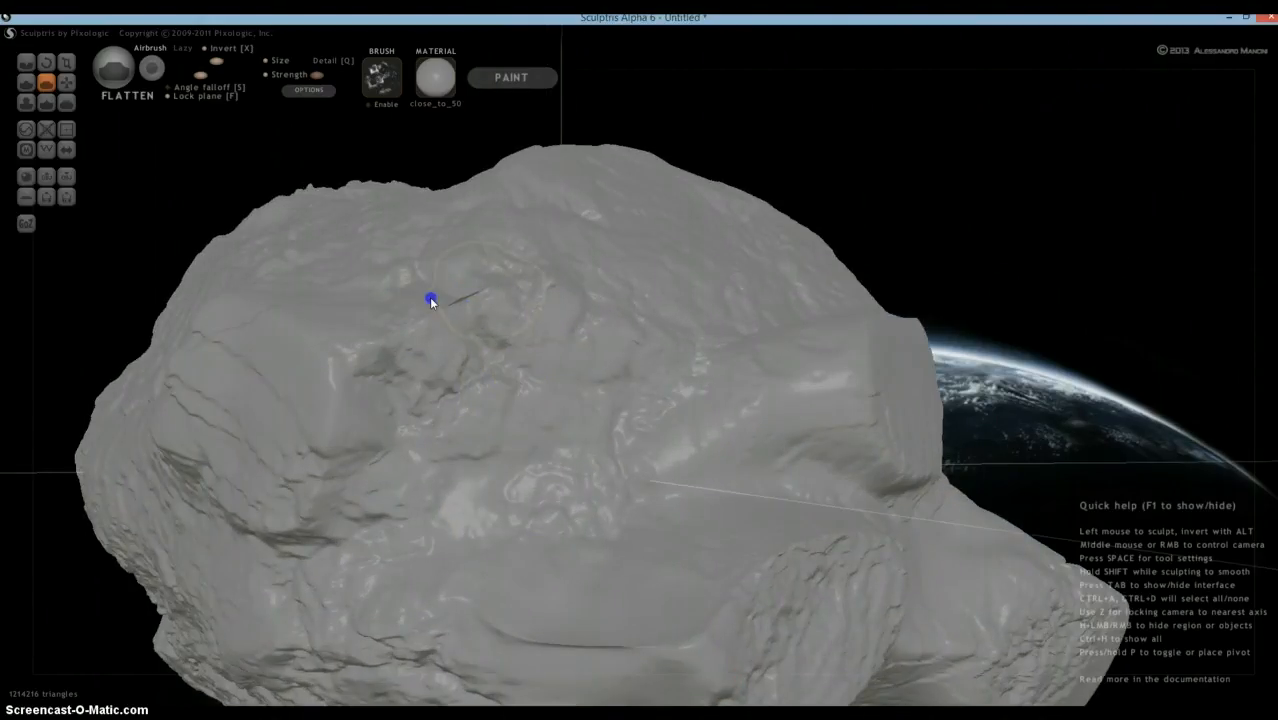
left_click_drag(472, 318, 391, 392)
Flatten the surface along the sharp crease at the upper edge of the front face.
mouse_move(490, 293)
right_mouse_down()
mouse_move(495, 351)
mouse_move(486, 290)
right_mouse_up()
scroll(487, 323, "up", 4)
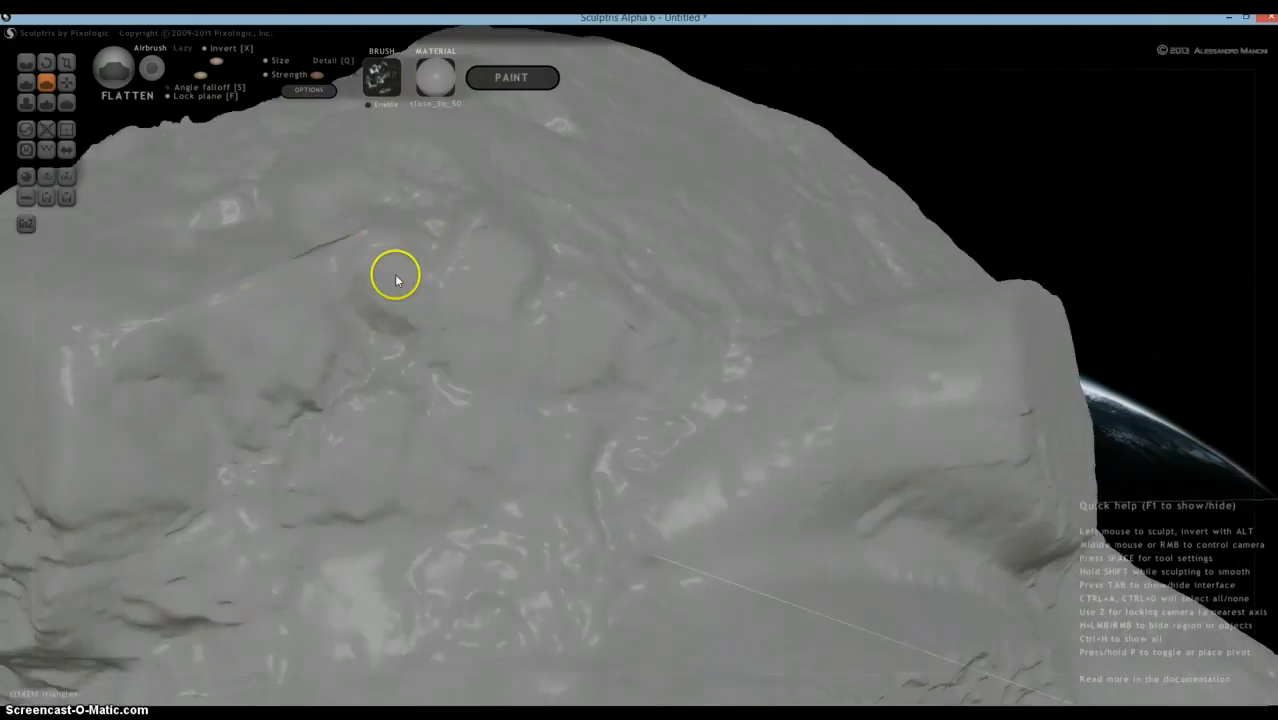
mouse_move(396, 279)
right_mouse_down()
mouse_move(445, 362)
mouse_move(250, 315)
right_mouse_up()
left_click_drag(245, 313, 263, 314)
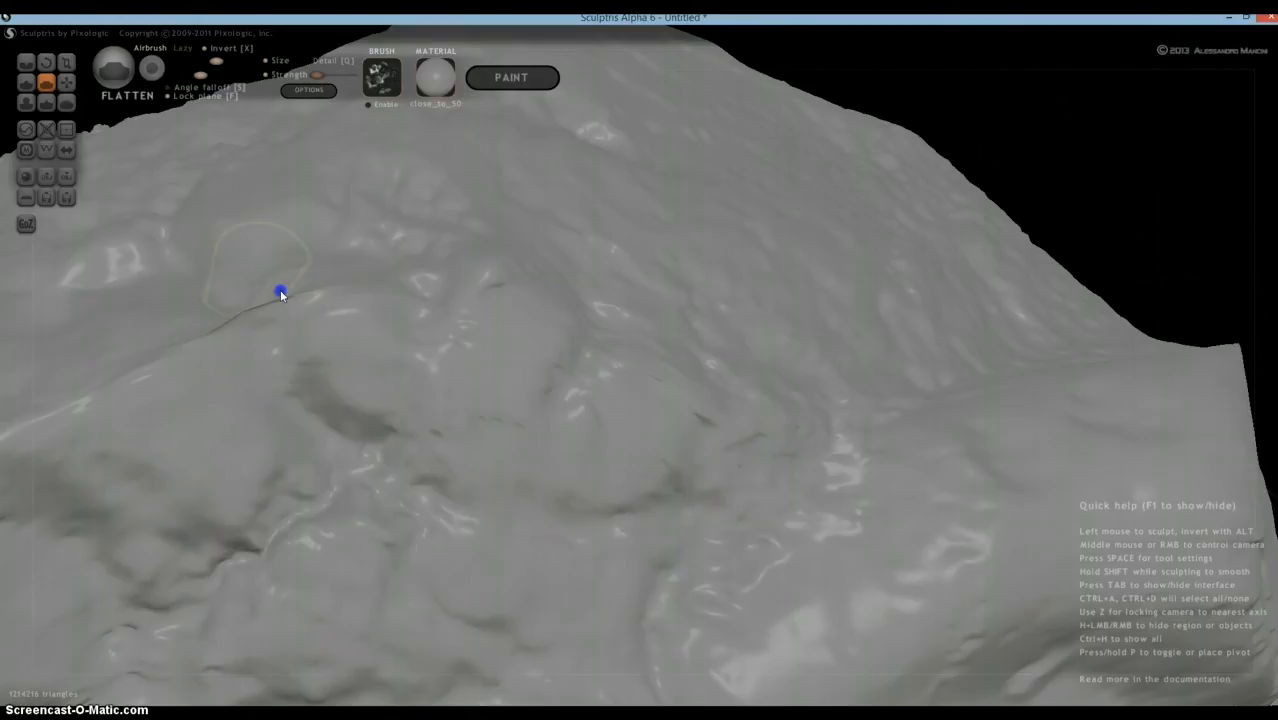
left_click_drag(281, 293, 341, 273)
Enlarge the Flatten brush slightly and level the cracked facet at the end opposite the protruding lobe.
scroll(321, 345, "down", 5)
mouse_move(440, 405)
right_mouse_down()
mouse_move(453, 418)
mouse_move(285, 399)
right_mouse_up()
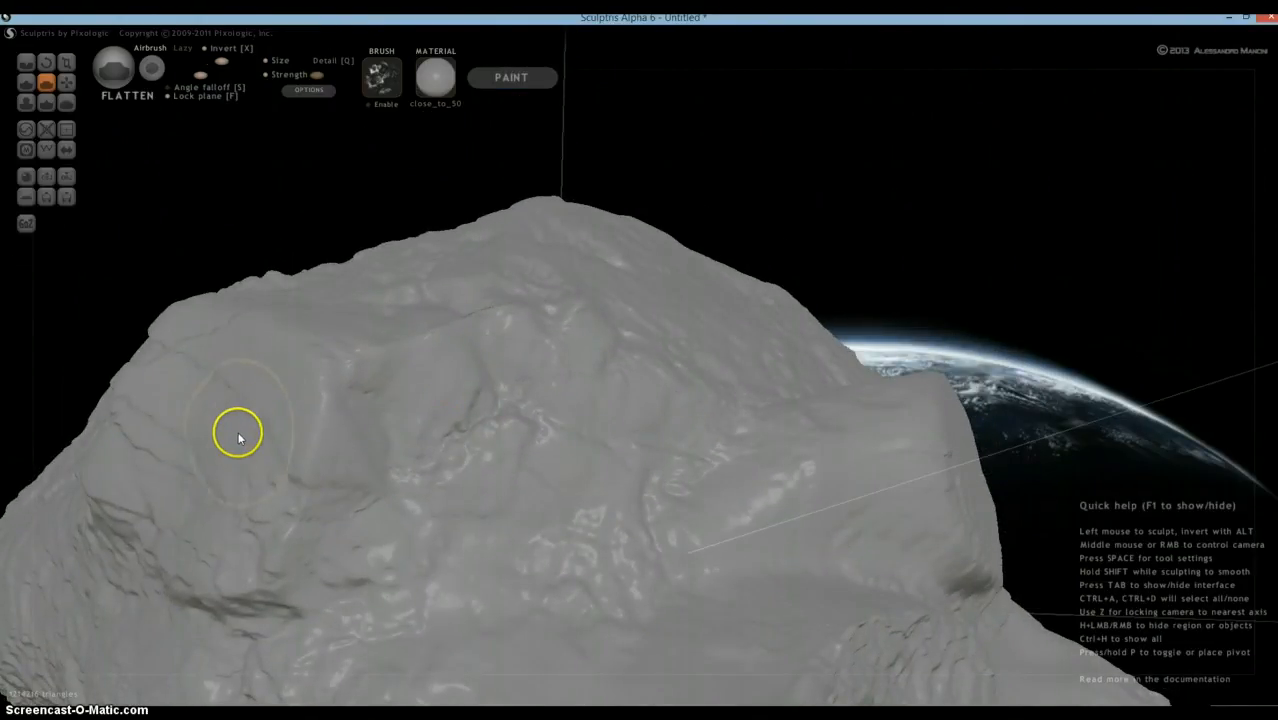
mouse_move(242, 407)
left_mouse_down()
mouse_move(268, 402)
mouse_move(248, 412)
mouse_move(352, 468)
left_mouse_up()
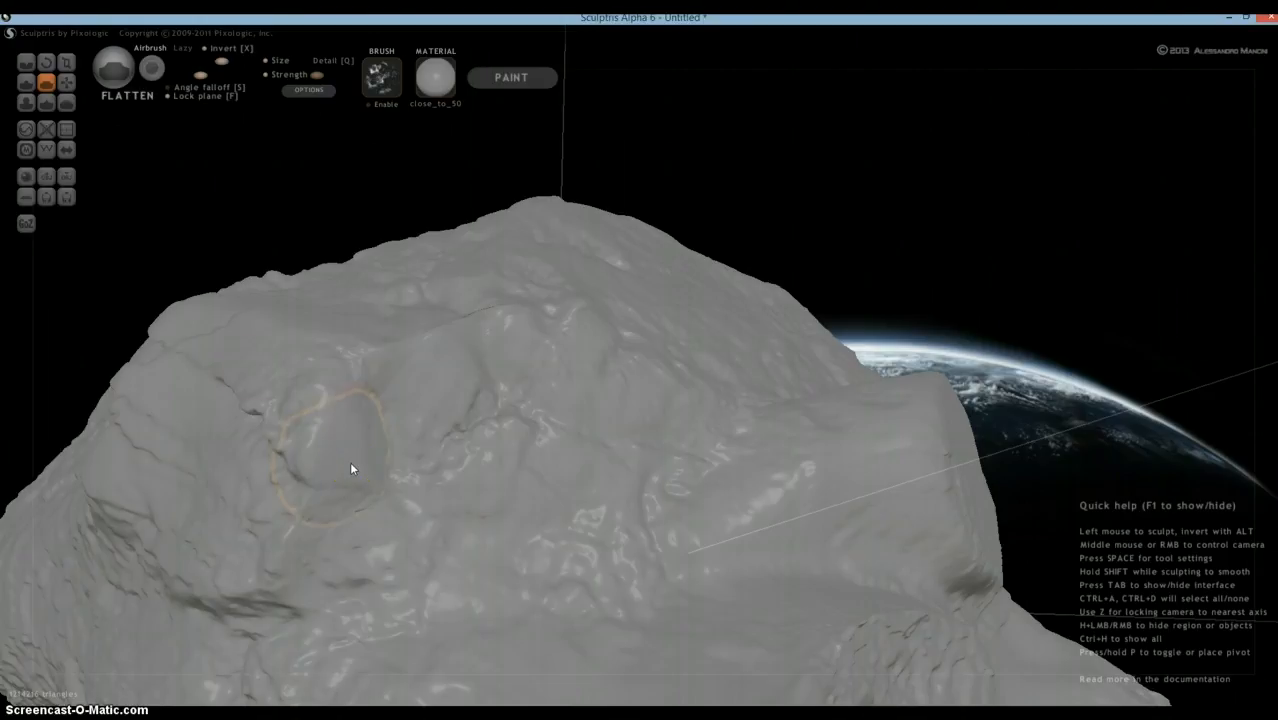
left_click_drag(252, 374, 273, 423)
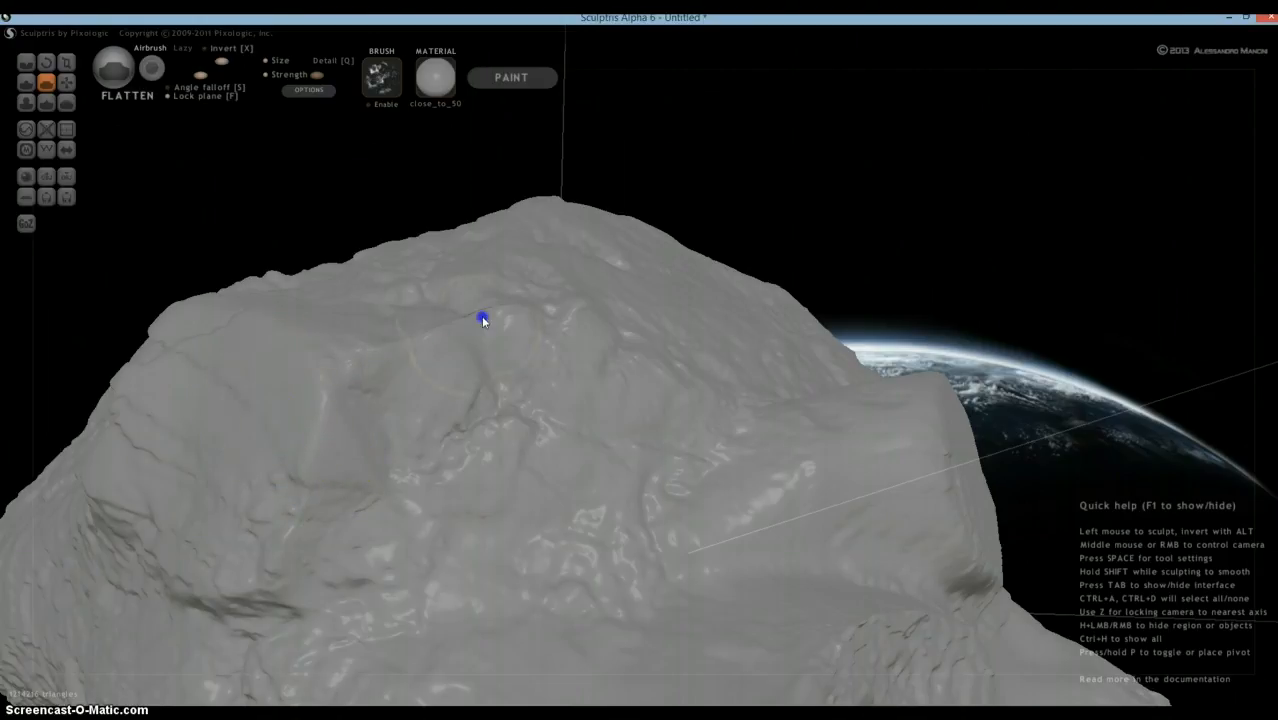
mouse_move(481, 318)
left_mouse_down()
mouse_move(442, 314)
mouse_move(489, 320)
left_mouse_up()
mouse_move(268, 436)
left_mouse_down()
mouse_move(210, 398)
mouse_move(285, 462)
mouse_move(240, 500)
mouse_move(247, 508)
left_mouse_up()
scroll(254, 504, "down", 1)
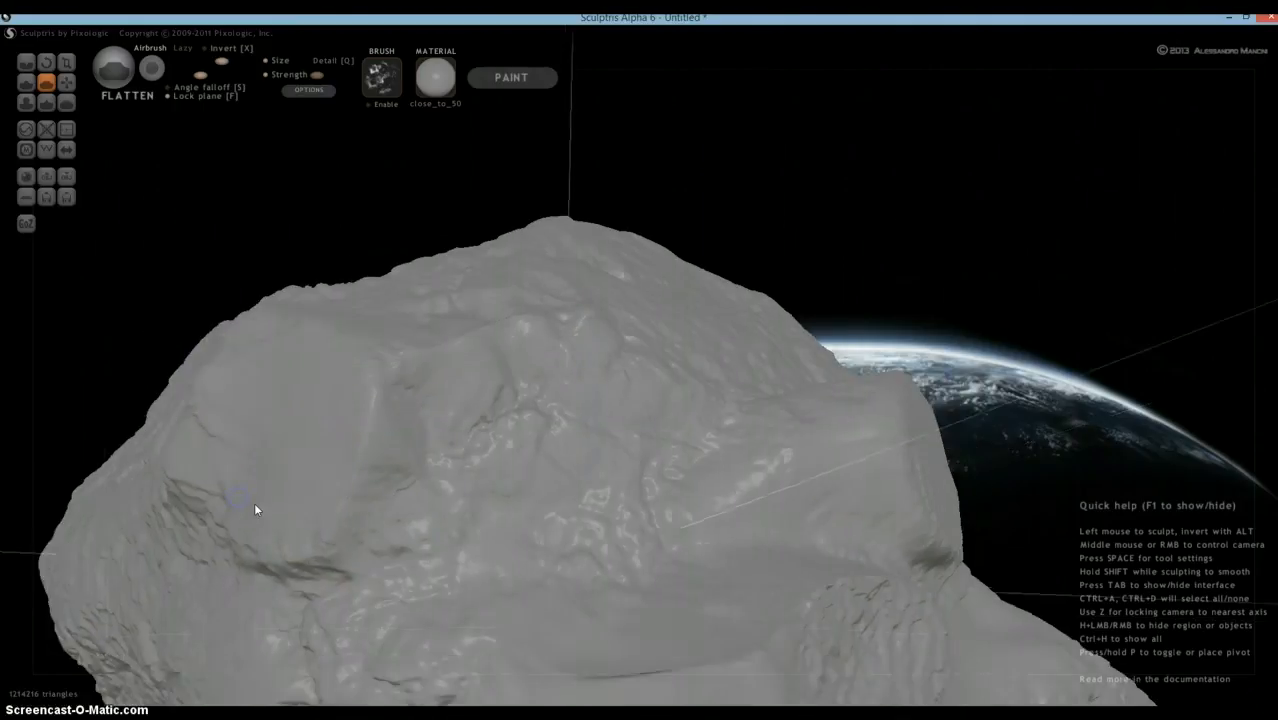
Flatten the bumpy edge beside that facet and the cracked outer end of the rock.
right_click_drag(357, 457, 311, 460)
left_click_drag(446, 468, 439, 505)
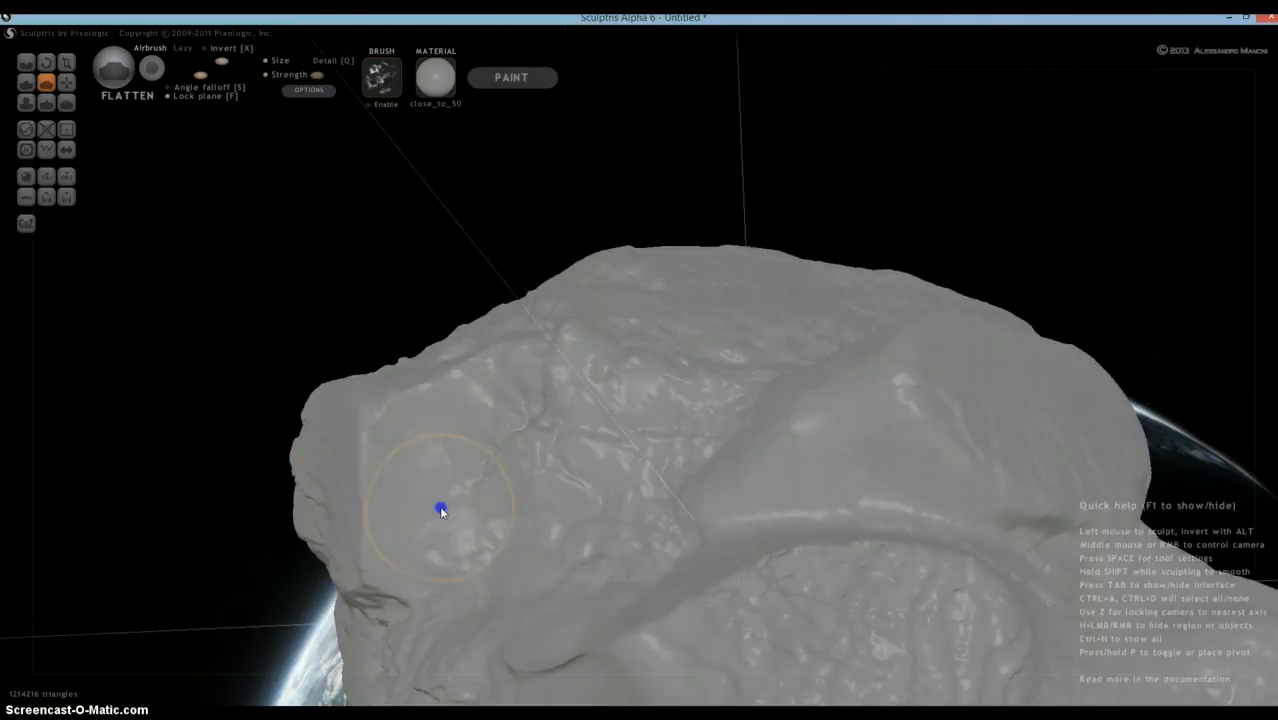
mouse_move(439, 505)
right_mouse_down()
mouse_move(562, 511)
mouse_move(676, 539)
mouse_move(484, 506)
mouse_move(548, 522)
right_mouse_up()
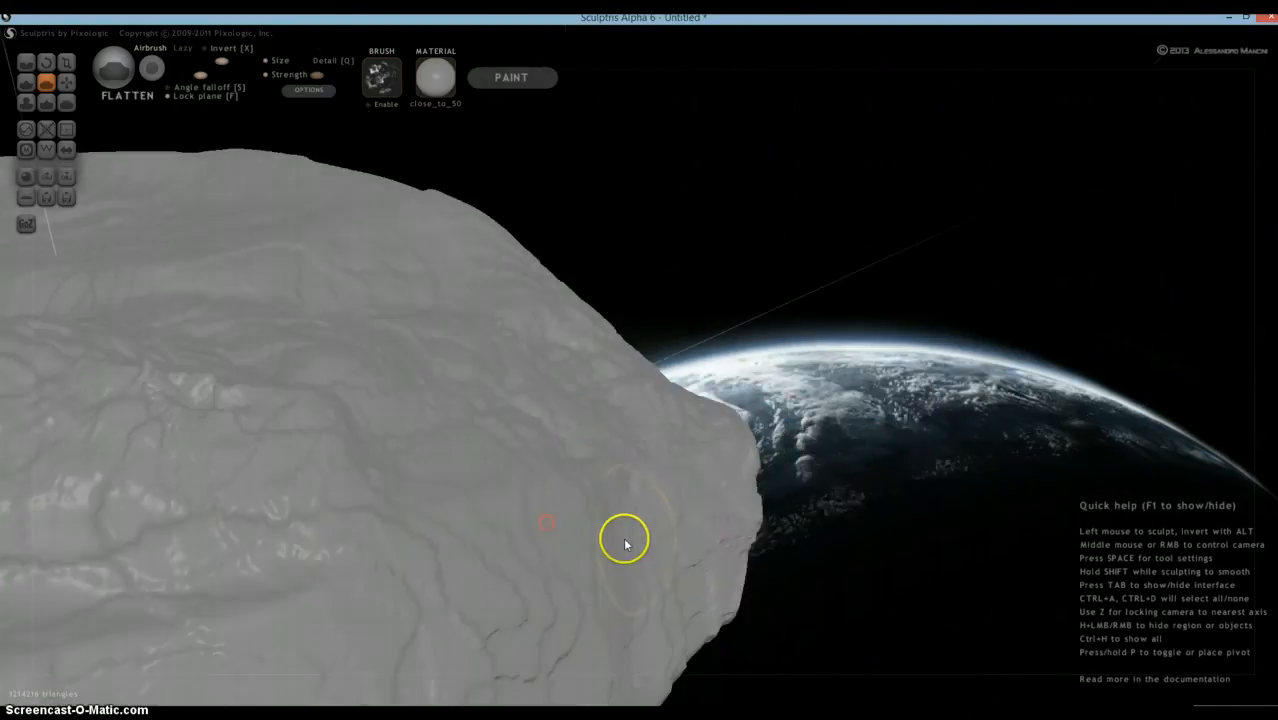
mouse_move(625, 541)
left_mouse_down()
mouse_move(630, 556)
mouse_move(698, 570)
left_mouse_up()
right_click_drag(698, 570, 516, 530)
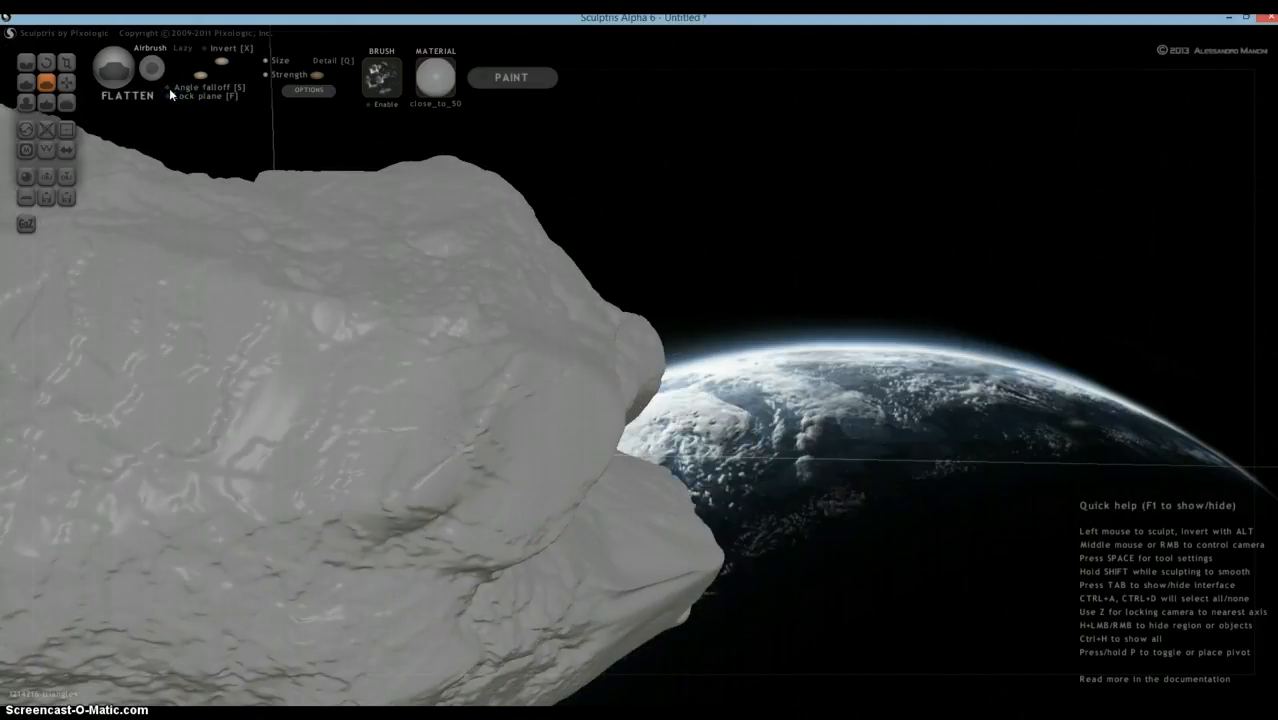
Flatten the glossy, lumpy areas on the adjoining side and the rounded raised facet.
left_click_drag(289, 412, 285, 432)
left_click_drag(289, 369, 275, 449)
right_click_drag(275, 449, 288, 446)
mouse_move(269, 443)
left_mouse_down()
mouse_move(310, 364)
mouse_move(267, 448)
mouse_move(277, 465)
left_mouse_up()
mouse_move(277, 465)
right_mouse_down()
mouse_move(314, 516)
mouse_move(354, 476)
mouse_move(486, 516)
right_mouse_up()
left_click_drag(486, 516, 459, 611)
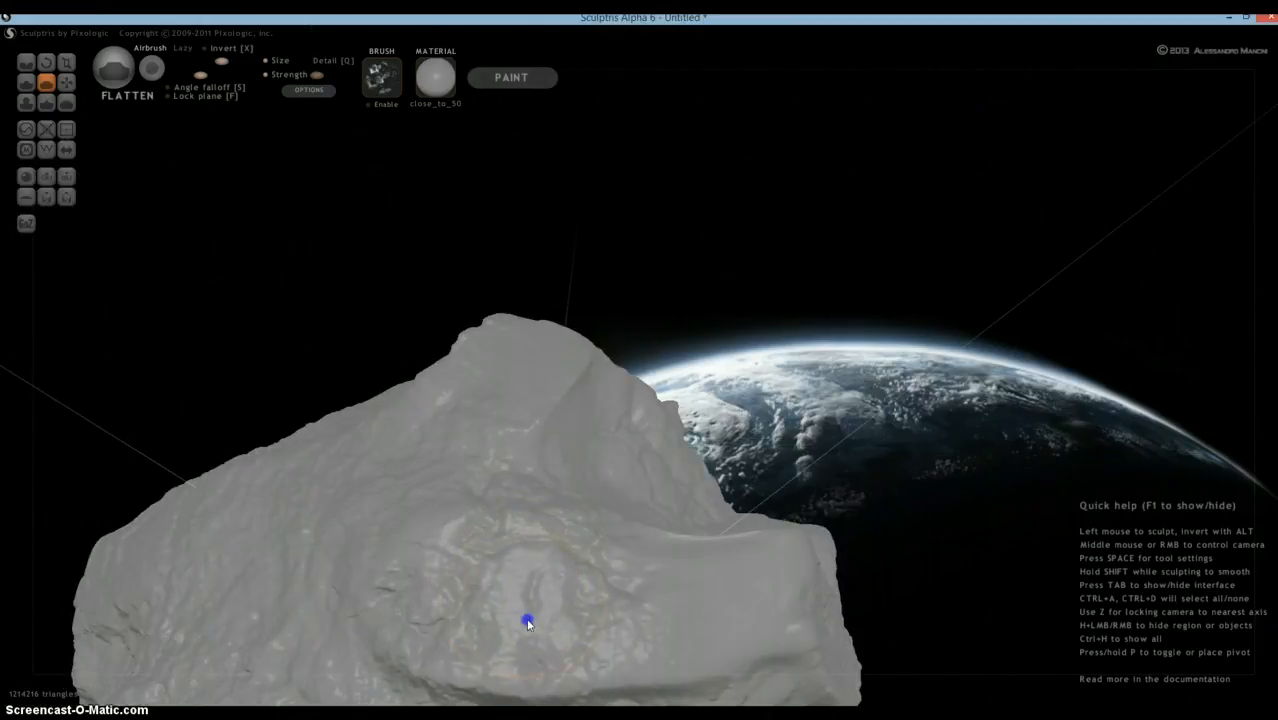
Flatten the glossy bumps, the thin crack and the cracked central area on the rock's blunt end, adapting the brush size.
right_click_drag(608, 599, 655, 455)
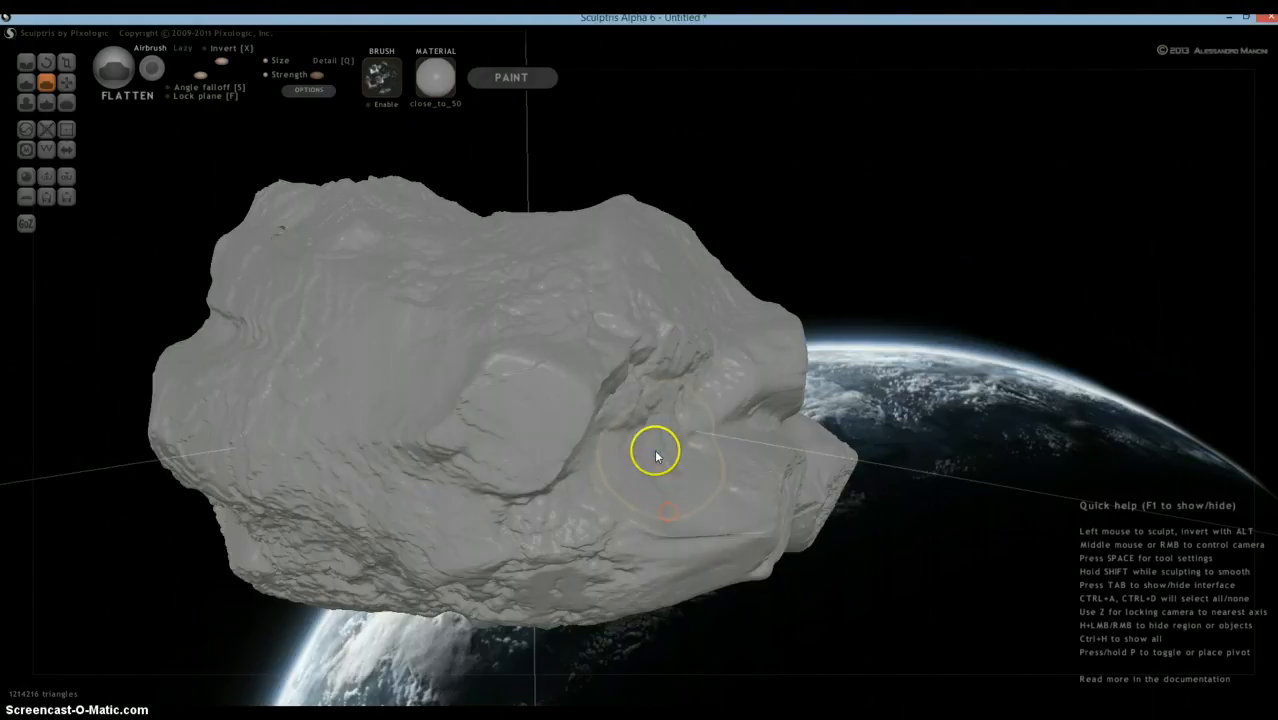
right_click_drag(741, 428, 576, 430)
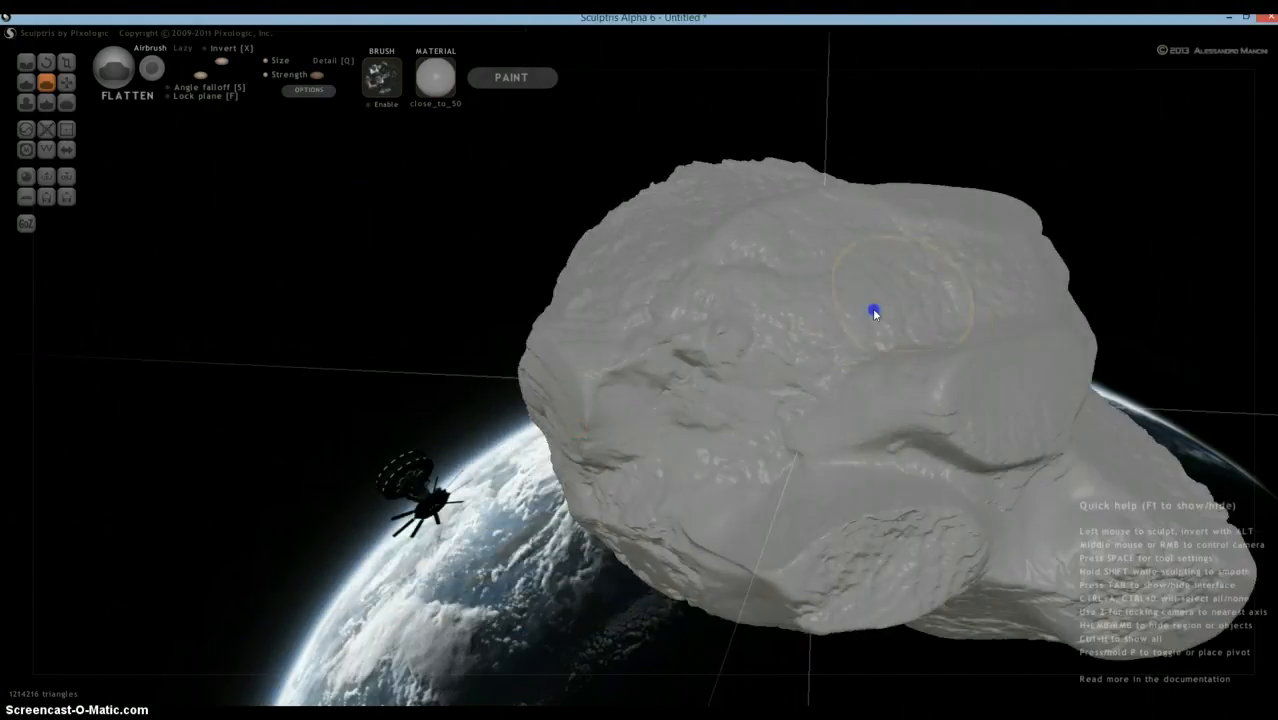
mouse_move(889, 296)
right_mouse_down()
mouse_move(802, 297)
mouse_move(970, 291)
mouse_move(653, 251)
mouse_move(547, 280)
mouse_move(496, 391)
right_mouse_up()
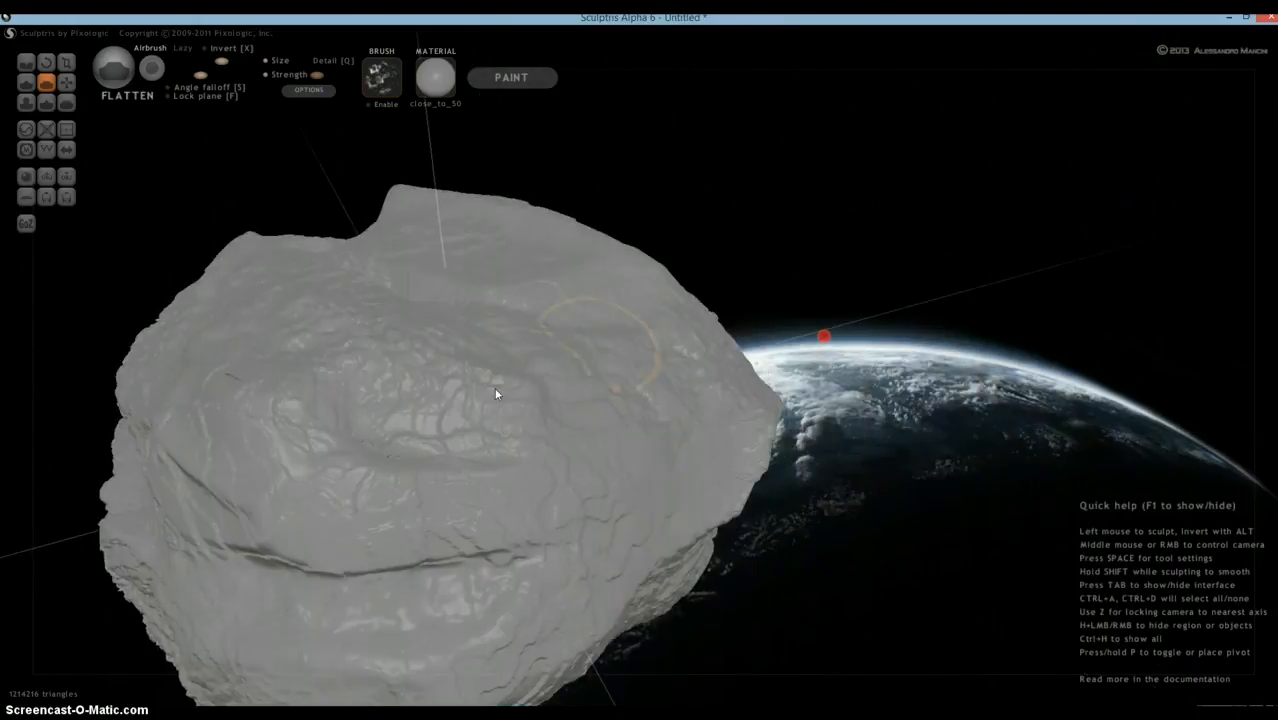
scroll(420, 455, "up", 3)
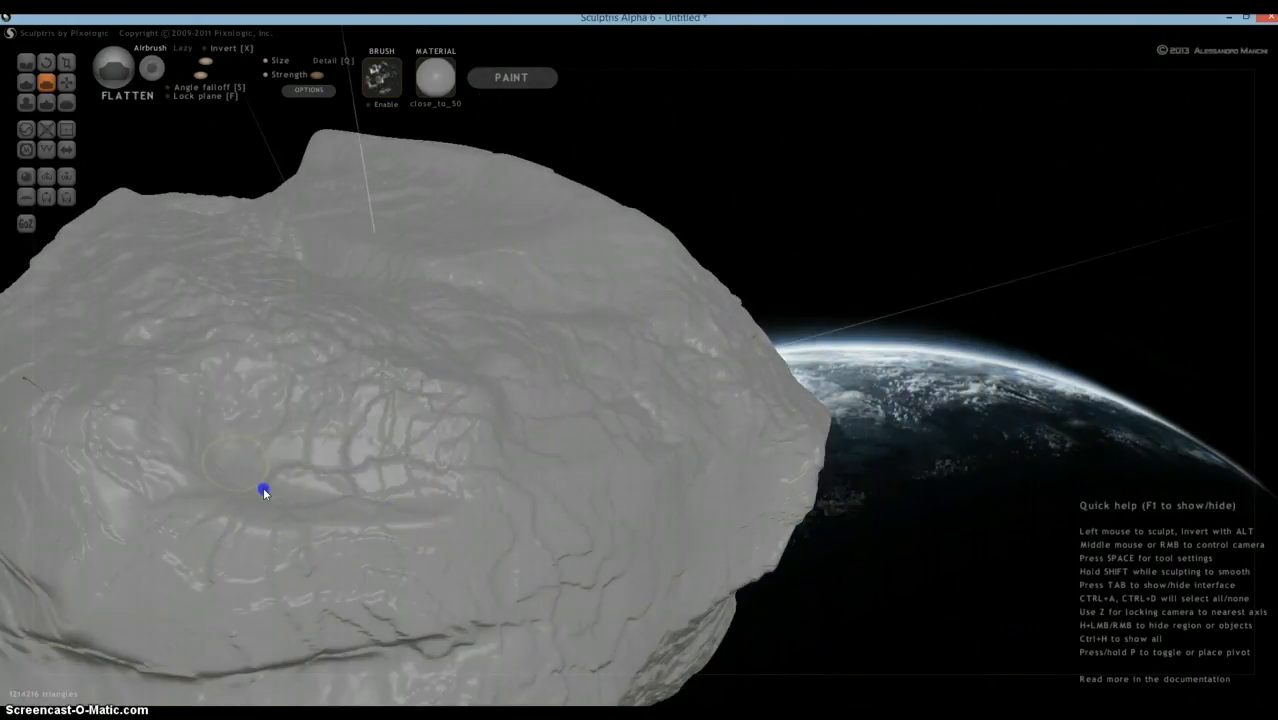
mouse_move(236, 481)
right_mouse_down()
mouse_move(291, 465)
mouse_move(277, 540)
right_mouse_up()
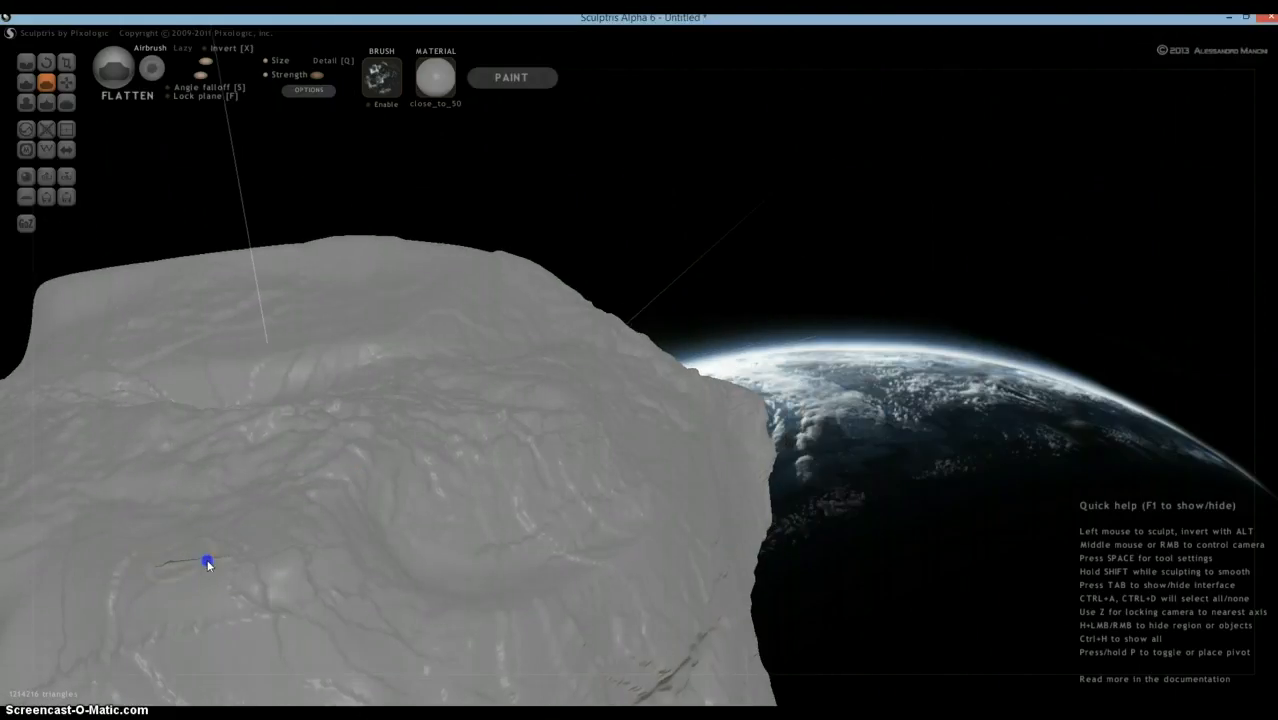
right_click_drag(229, 560, 416, 542)
left_click_drag(416, 542, 475, 497)
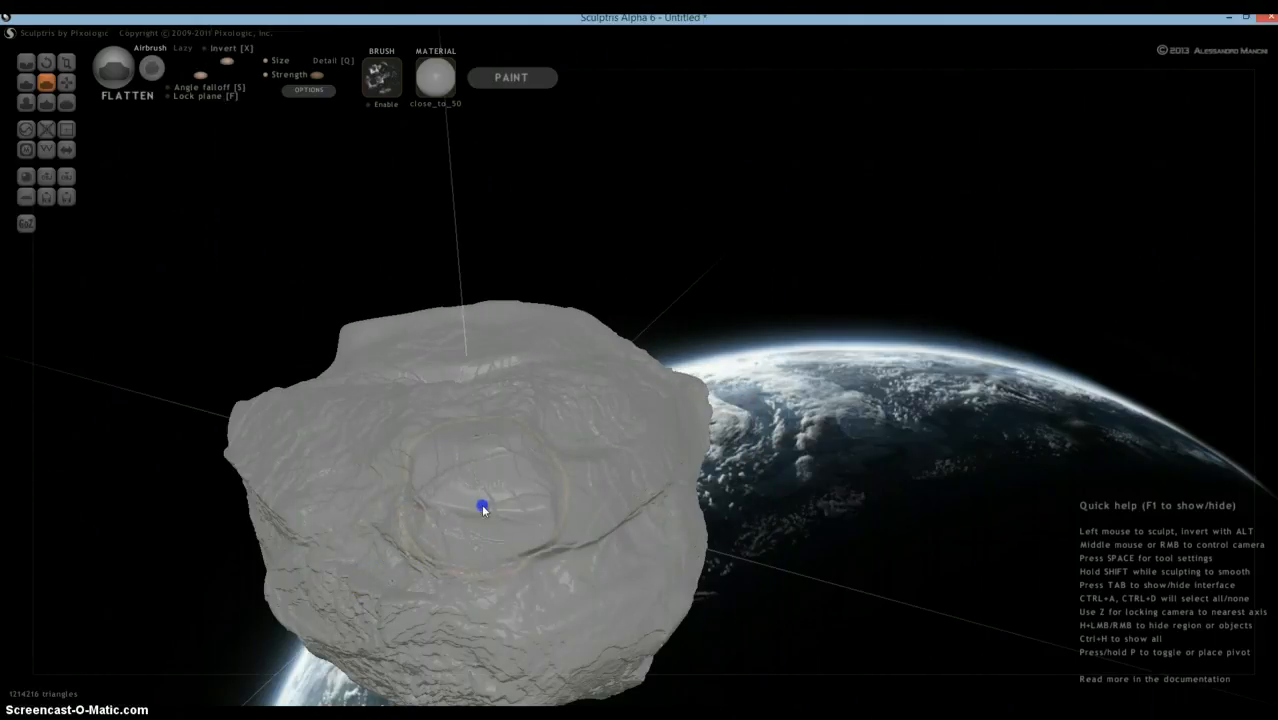
Raise the Flatten strength and level the glossy ridges and lumpy facets around the blunt end and its adjoining side.
mouse_move(490, 485)
right_mouse_down()
mouse_move(556, 500)
mouse_move(484, 491)
right_mouse_up()
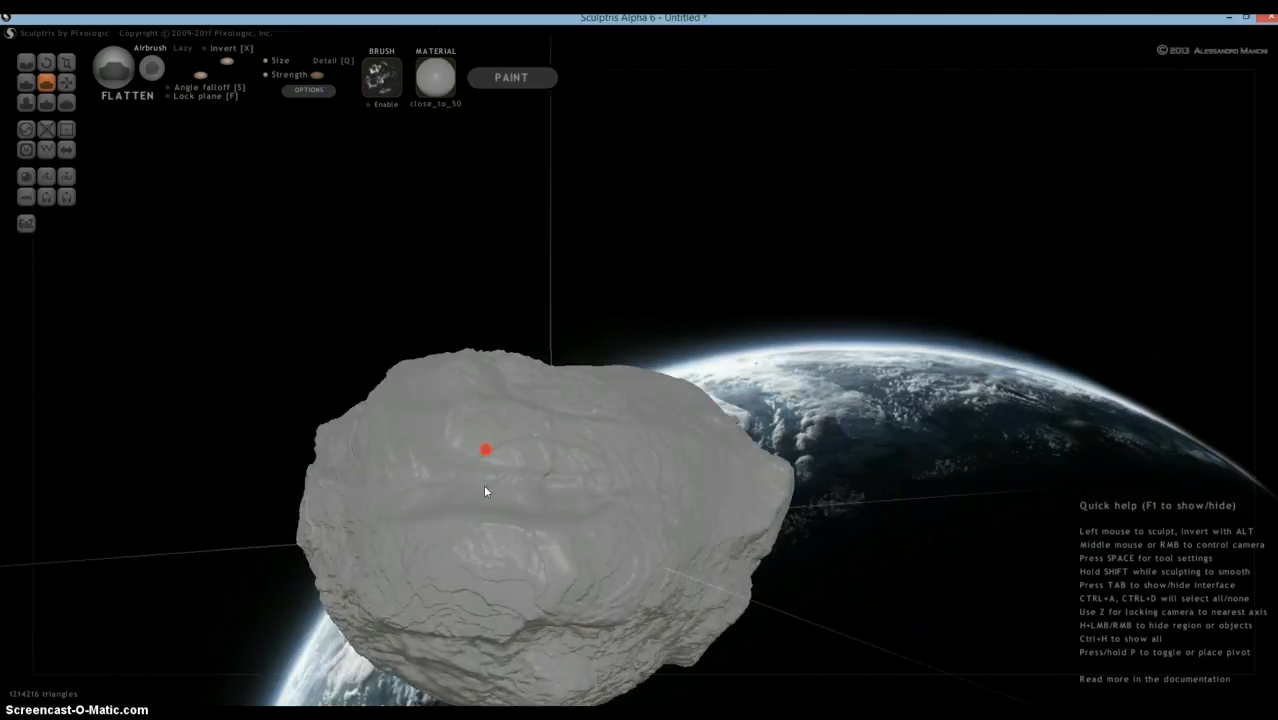
mouse_move(497, 540)
left_mouse_down()
mouse_move(499, 570)
mouse_move(511, 564)
mouse_move(434, 582)
left_mouse_up()
mouse_move(485, 549)
right_mouse_down()
mouse_move(488, 620)
mouse_move(531, 536)
mouse_move(645, 505)
mouse_move(585, 556)
right_mouse_up()
left_click(389, 478)
mouse_move(389, 478)
left_mouse_down()
mouse_move(448, 402)
mouse_move(422, 448)
mouse_move(445, 448)
mouse_move(459, 405)
left_mouse_up()
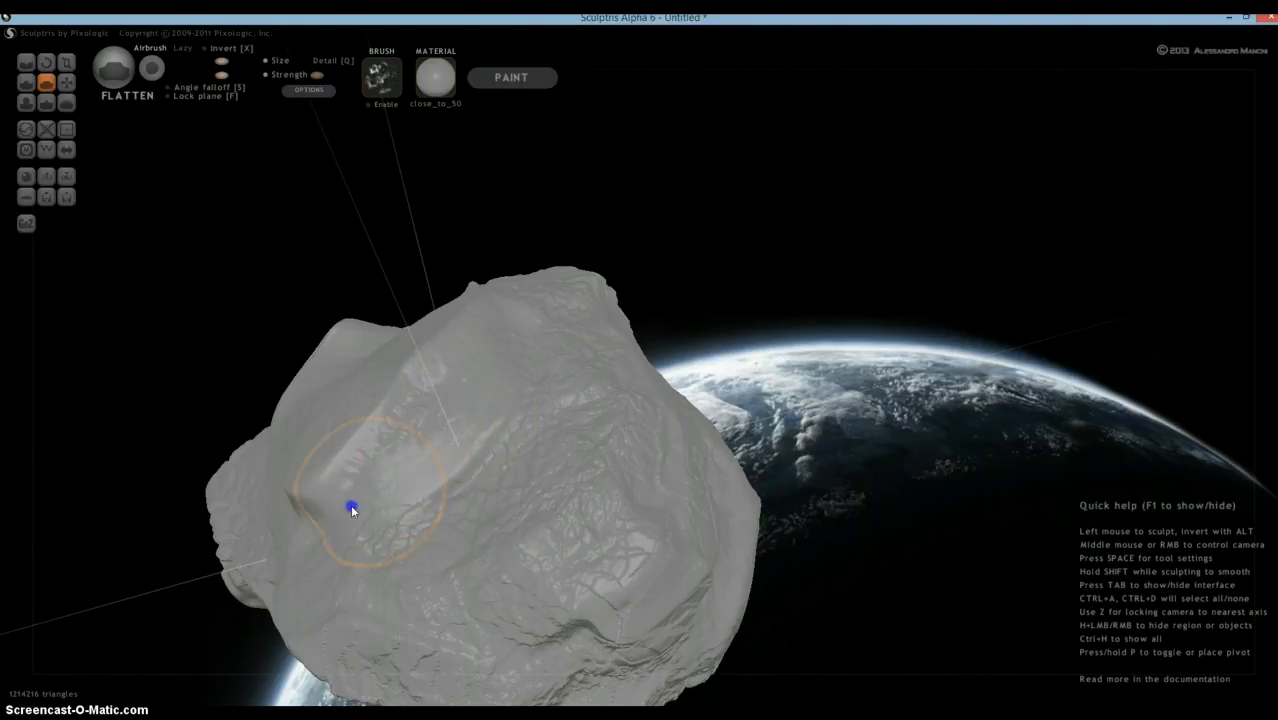
mouse_move(350, 510)
right_mouse_down()
mouse_move(456, 451)
mouse_move(482, 372)
right_mouse_up()
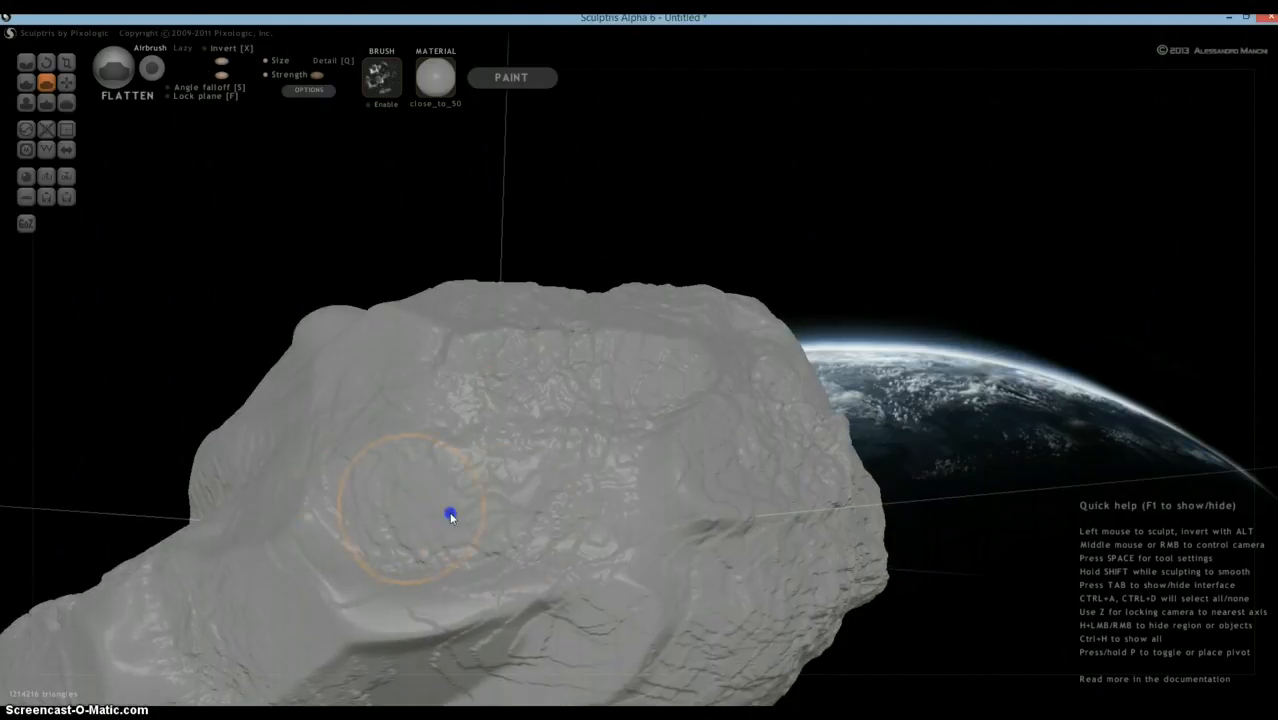
Reduce the Flatten brush size and level the protruding edge at the outer end of the rock.
right_click_drag(573, 517, 1138, 422)
right_click_drag(676, 367, 687, 415)
scroll(687, 415, "up", 4)
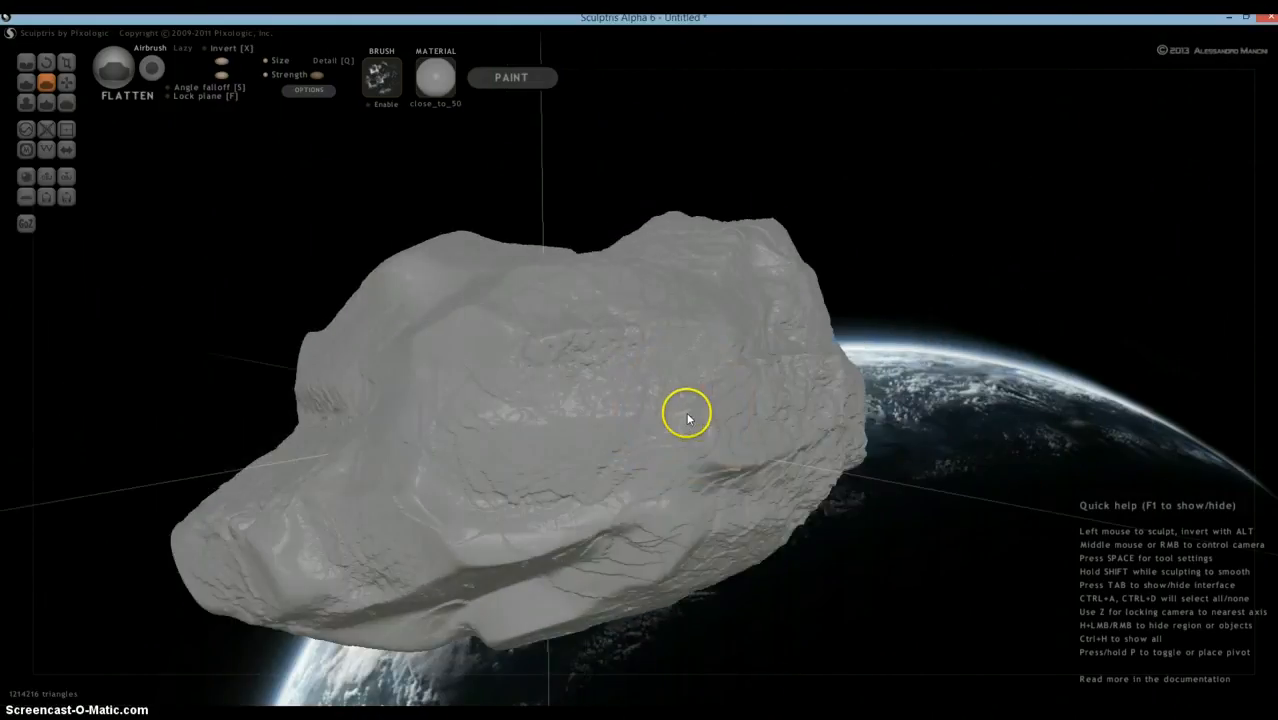
scroll(687, 419, "up", 3)
scroll(706, 448, "down", 2, "shift")
right_click_drag(722, 458, 884, 422)
left_click(768, 443)
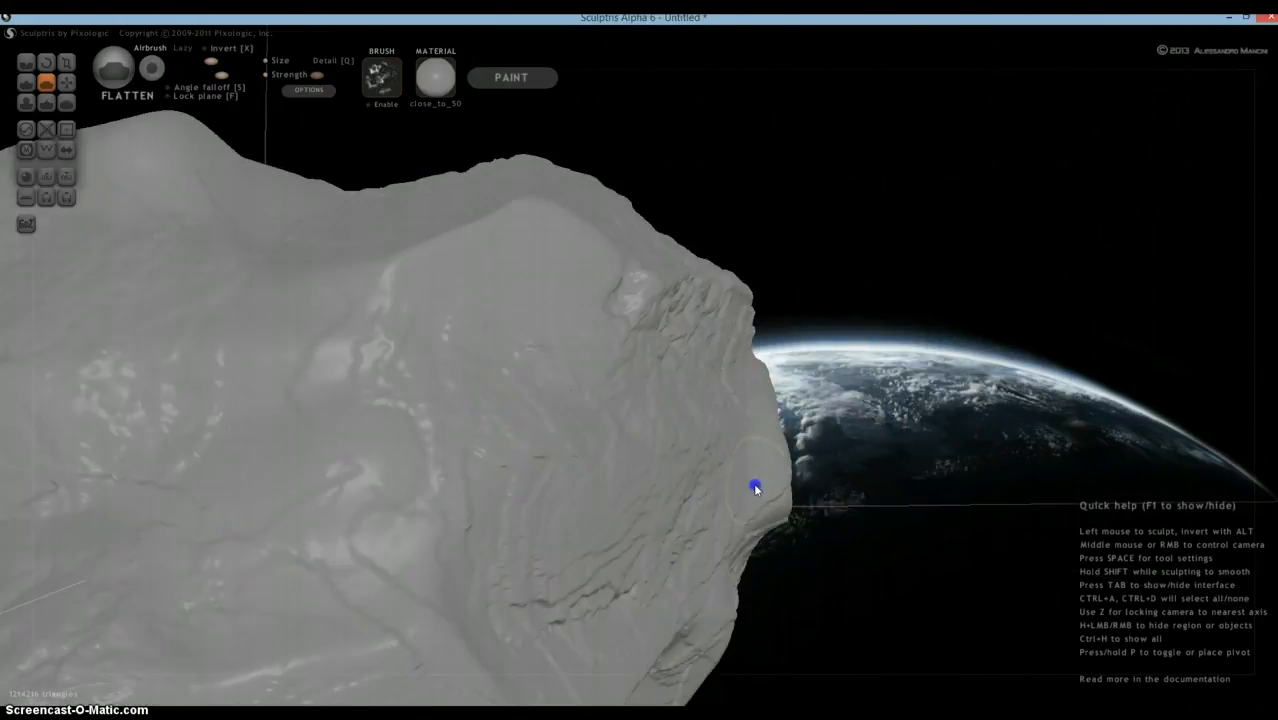
mouse_move(753, 462)
left_mouse_down()
mouse_move(747, 400)
mouse_move(767, 471)
left_mouse_up()
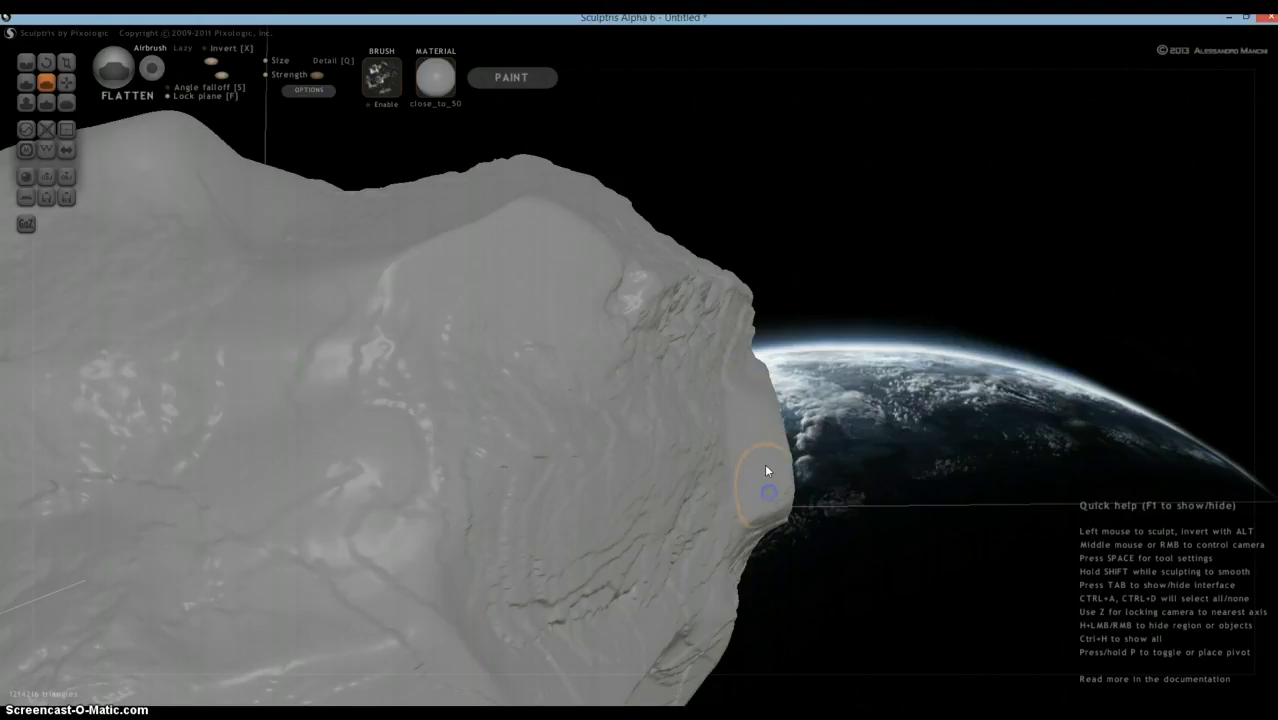
right_click_drag(766, 485, 482, 504)
scroll(650, 448, "down", 5)
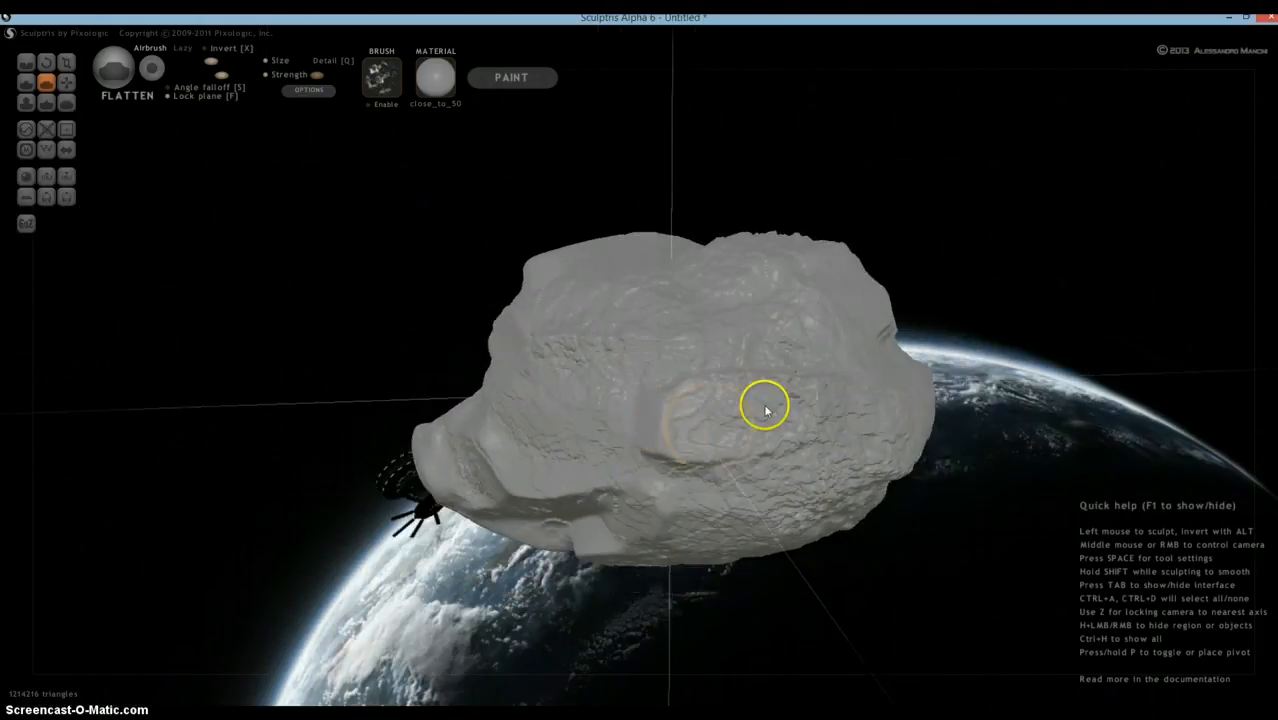
Load the "brush crack" image from the Desktop as a new brush texture.
right_click_drag(766, 410, 108, 301)
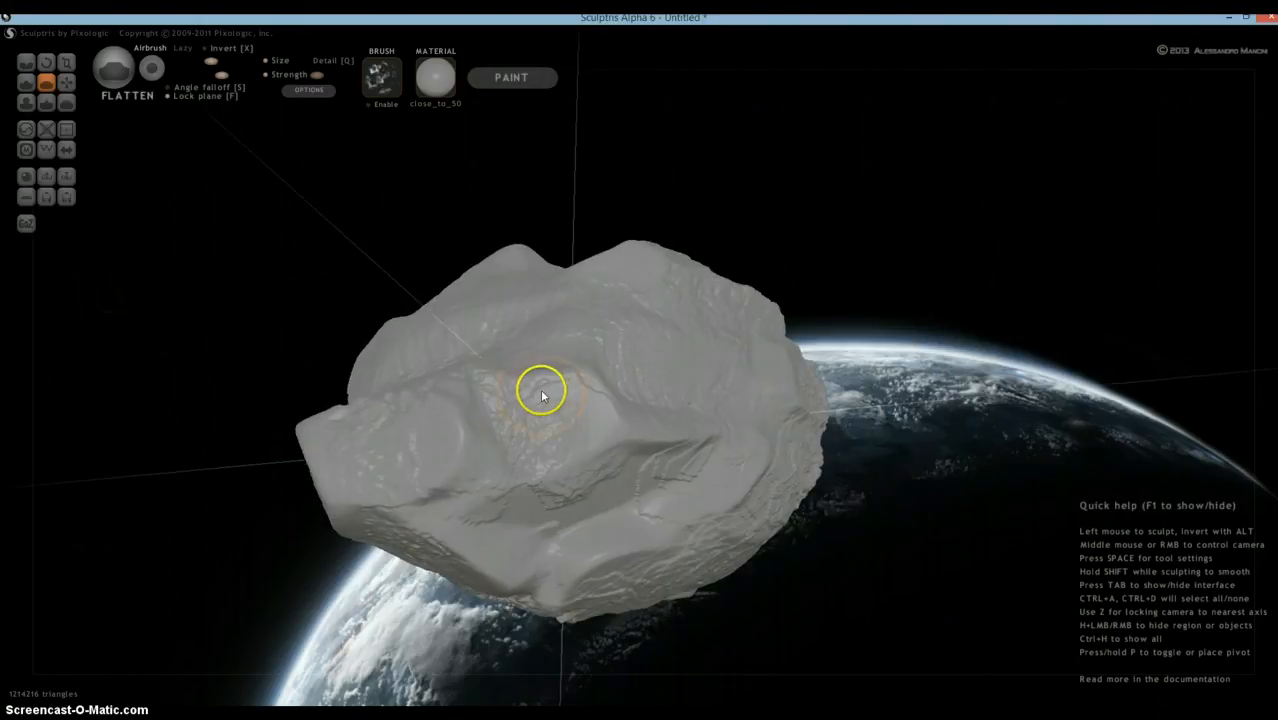
scroll(541, 396, "down", 3)
right_click_drag(533, 391, 750, 420)
left_click(380, 76)
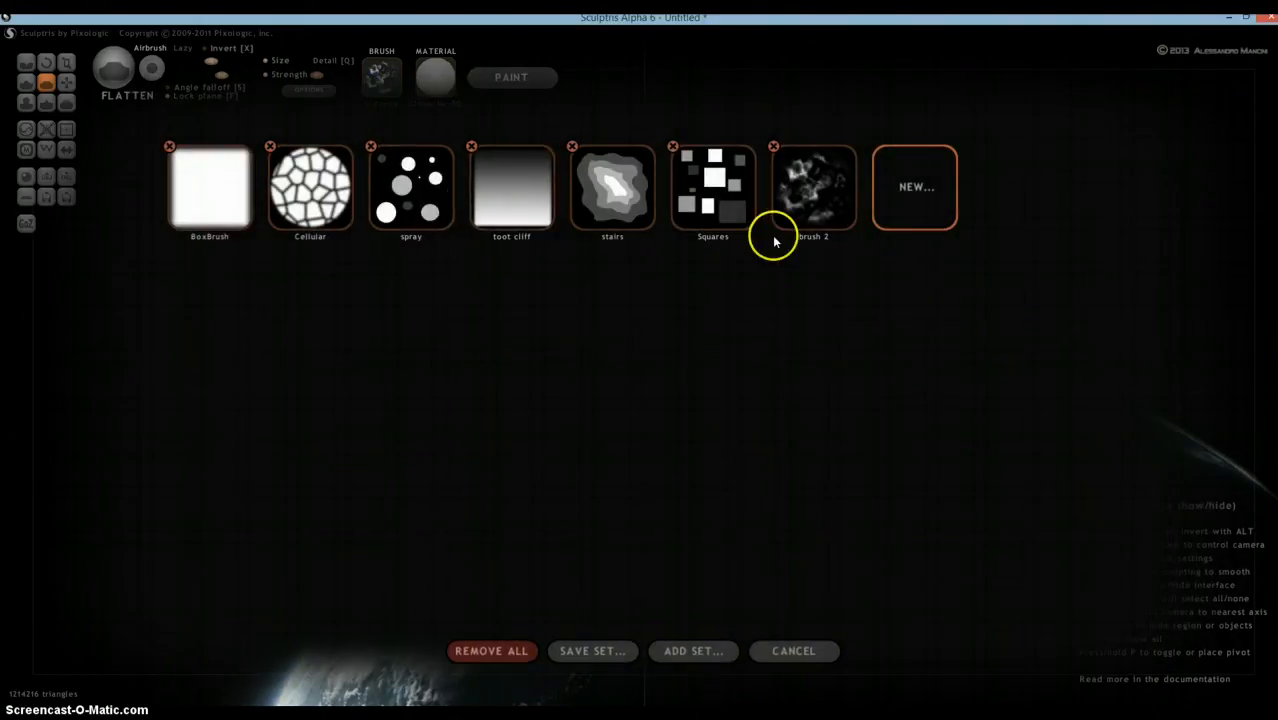
left_click(903, 188)
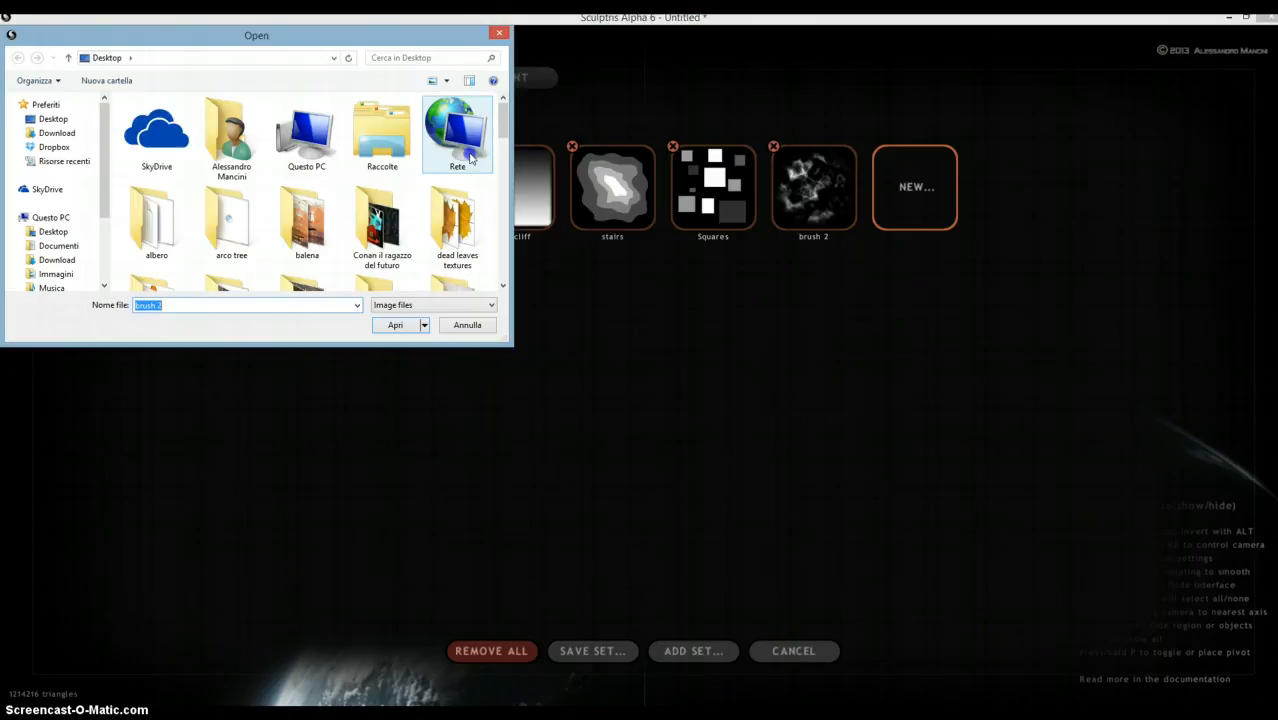
scroll(430, 130, "down", 3)
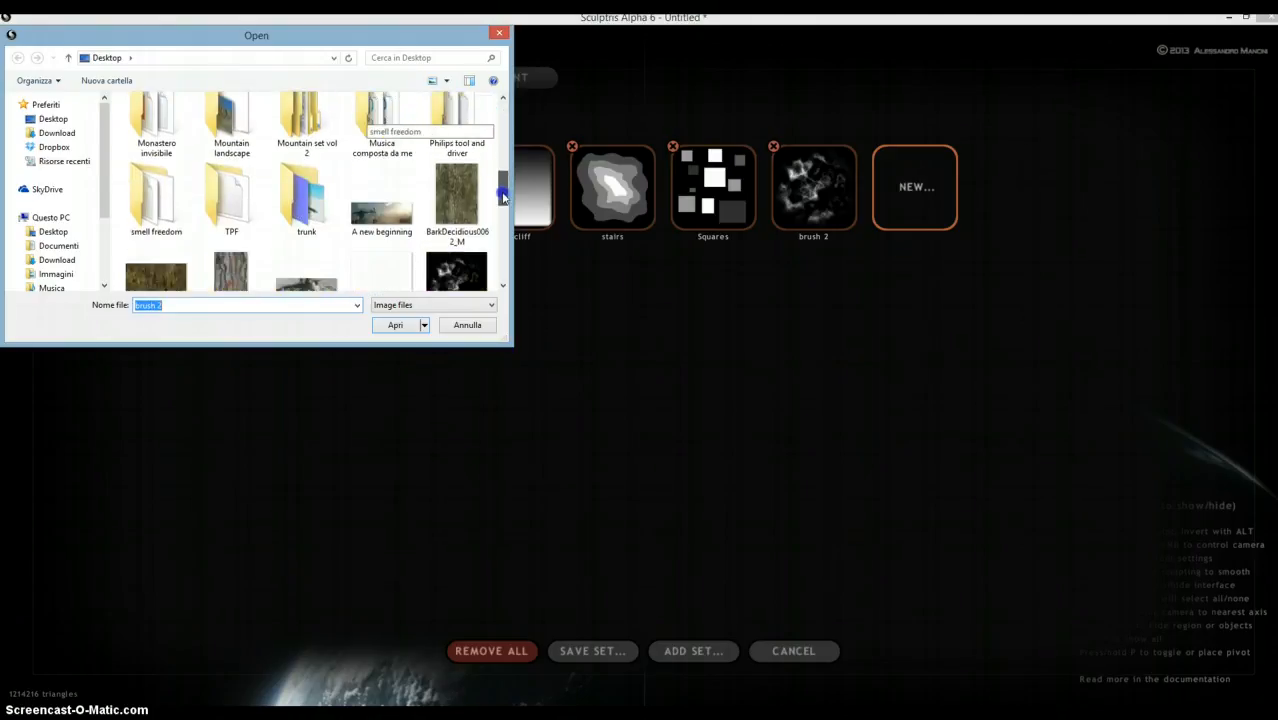
left_click_drag(503, 197, 504, 220)
left_click(158, 240)
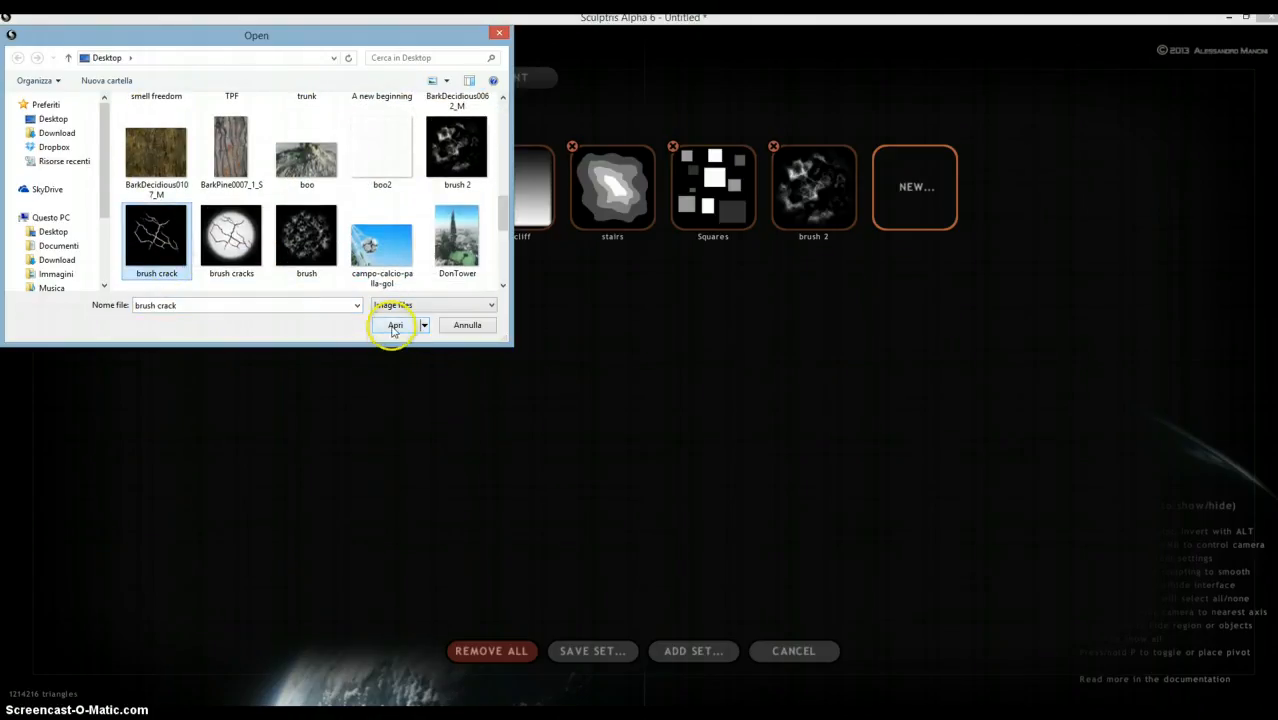
left_click(395, 327)
left_click(937, 211)
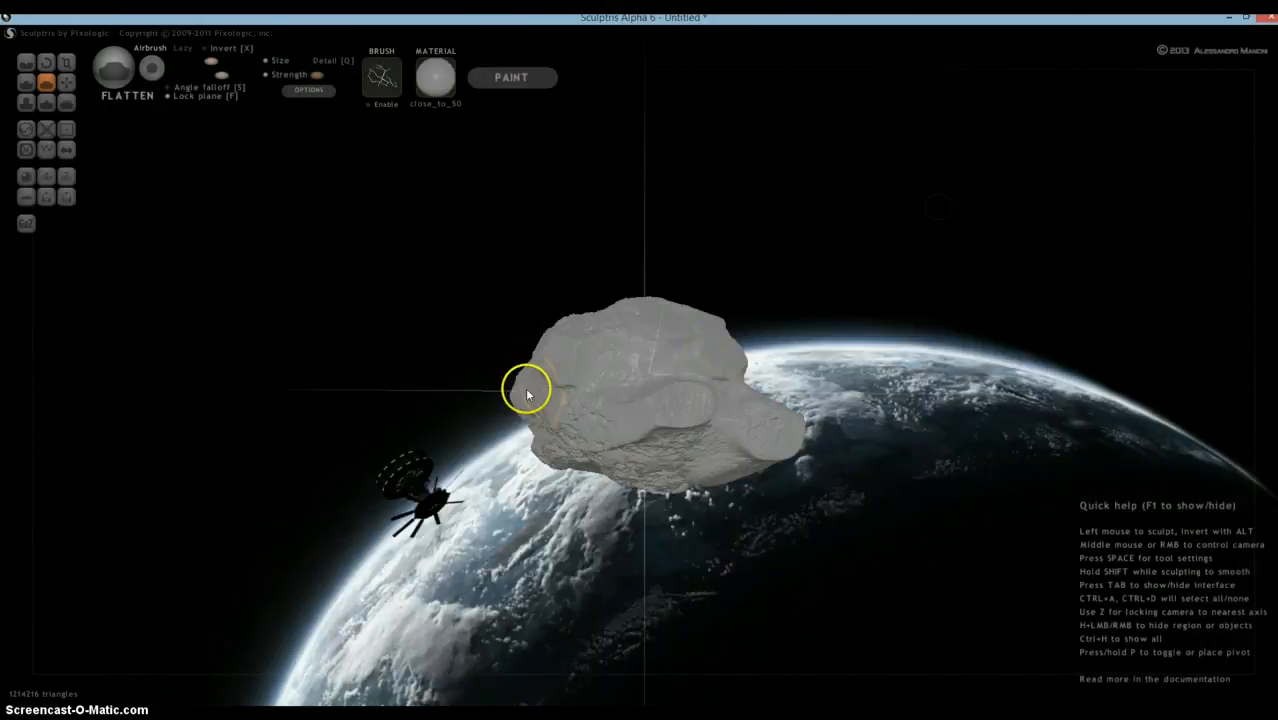
Enable the crack texture and stamp it onto the rock's side with an enlarged Flatten brush.
scroll(605, 399, "up", 2)
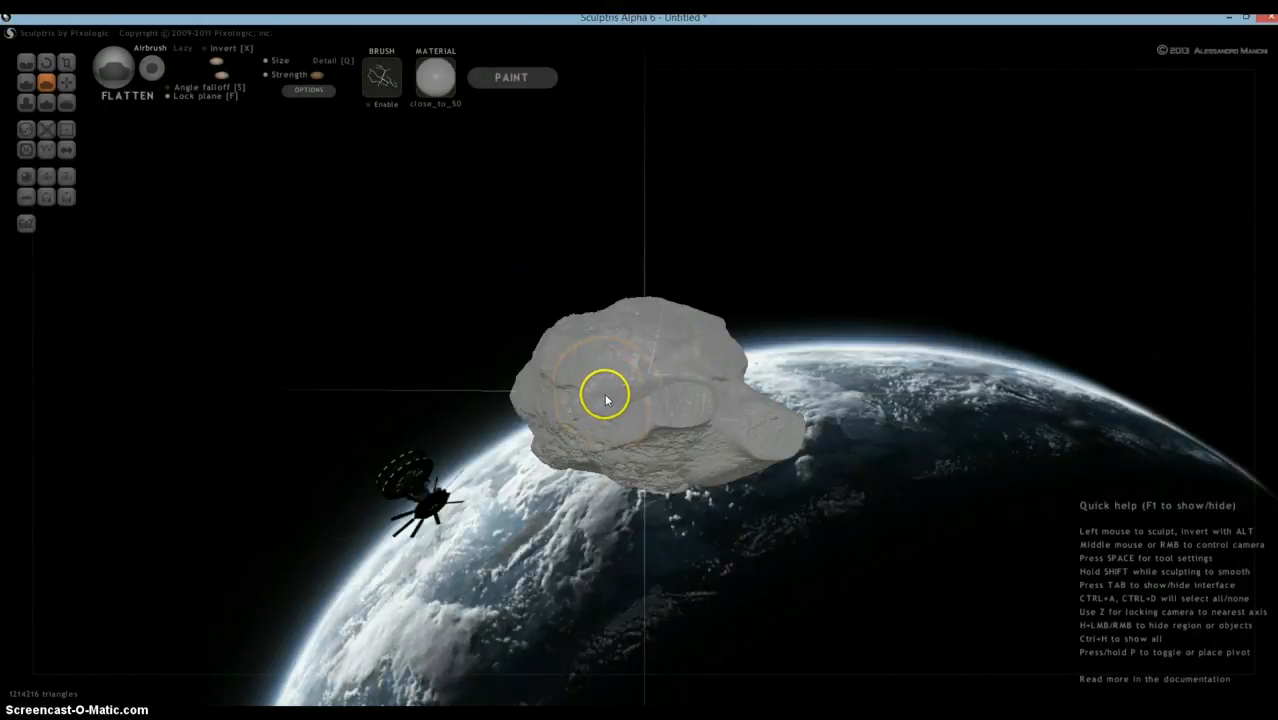
right_click_drag(605, 384, 605, 384, "alt")
left_click(373, 105)
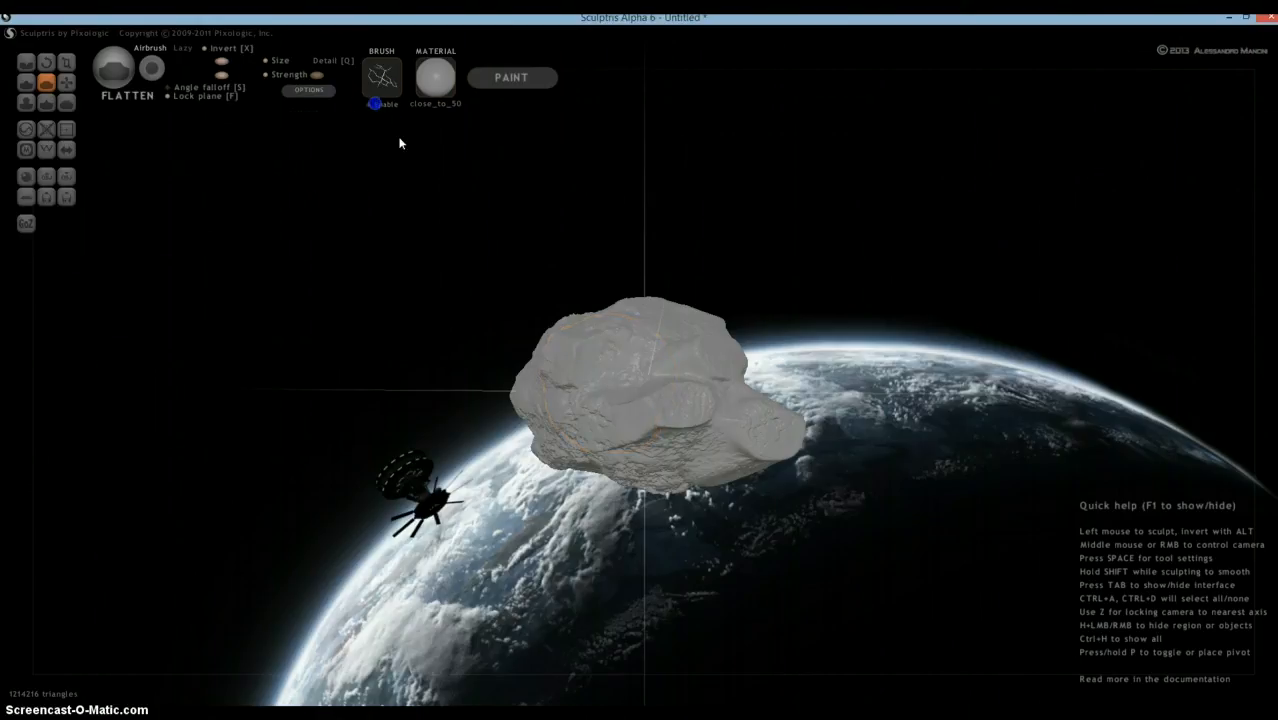
left_click(603, 382)
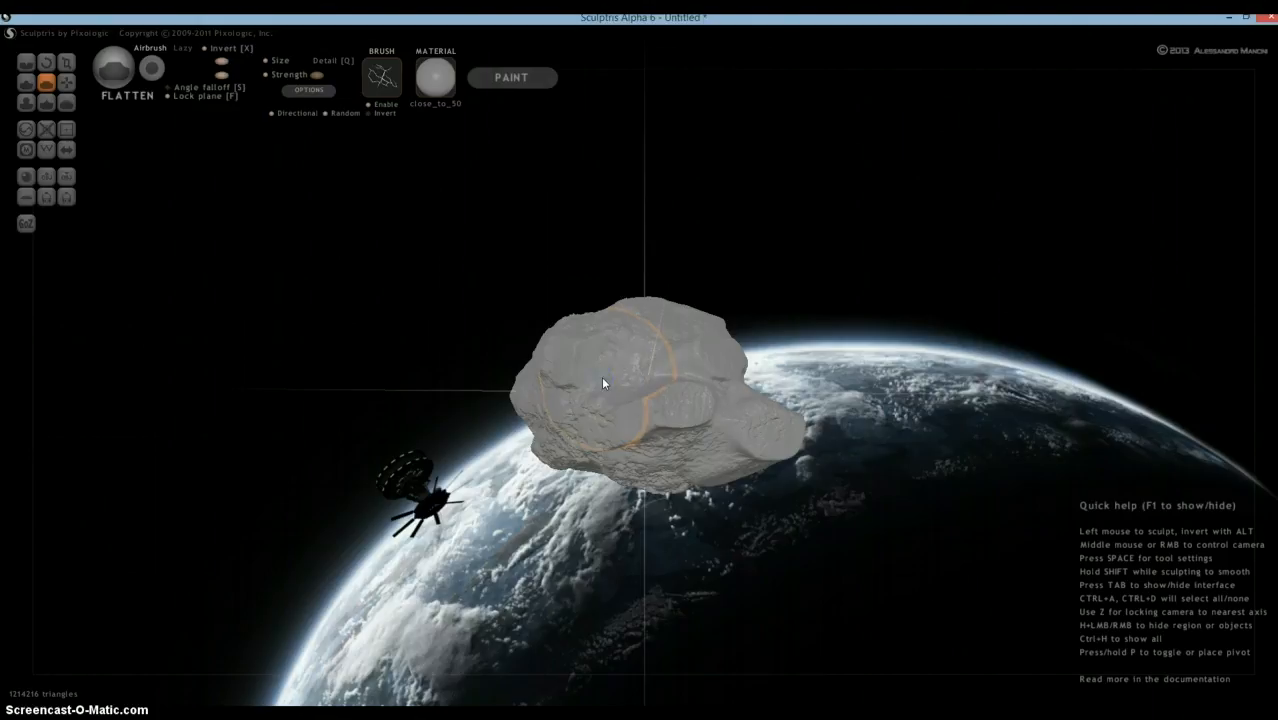
scroll(602, 378, "up", 4)
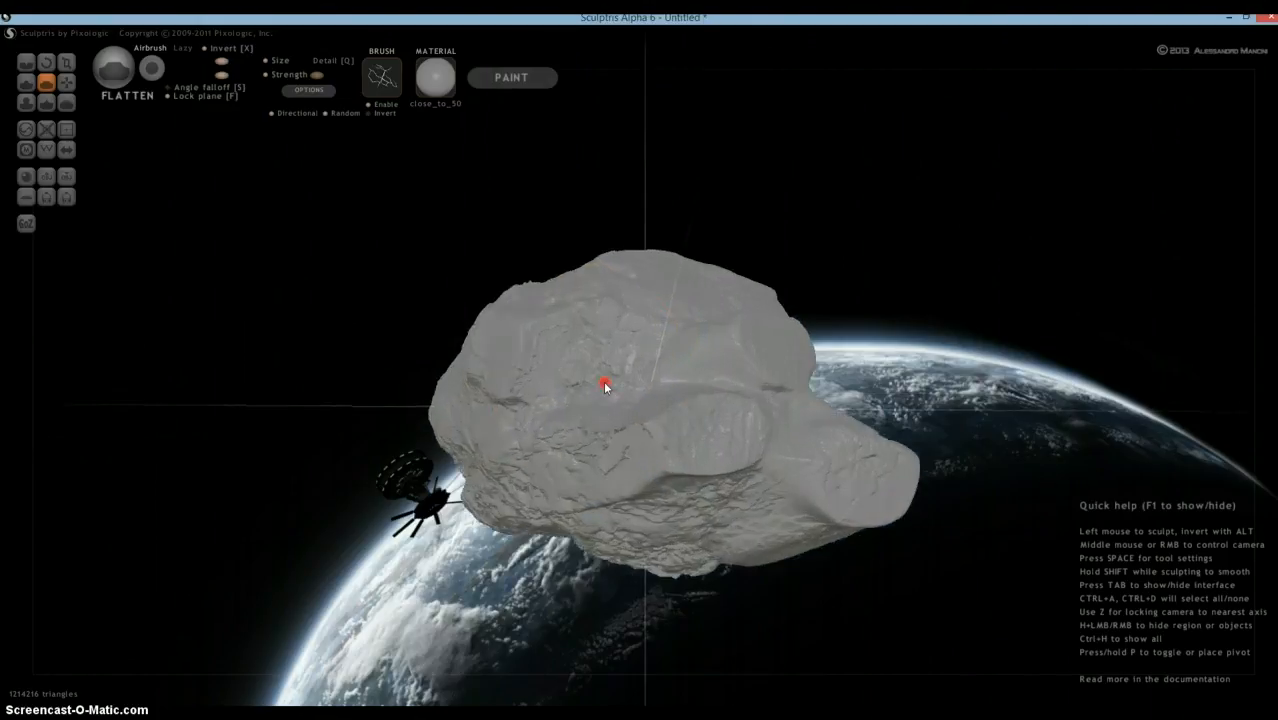
right_click_drag(603, 380, 508, 408)
left_click(494, 410)
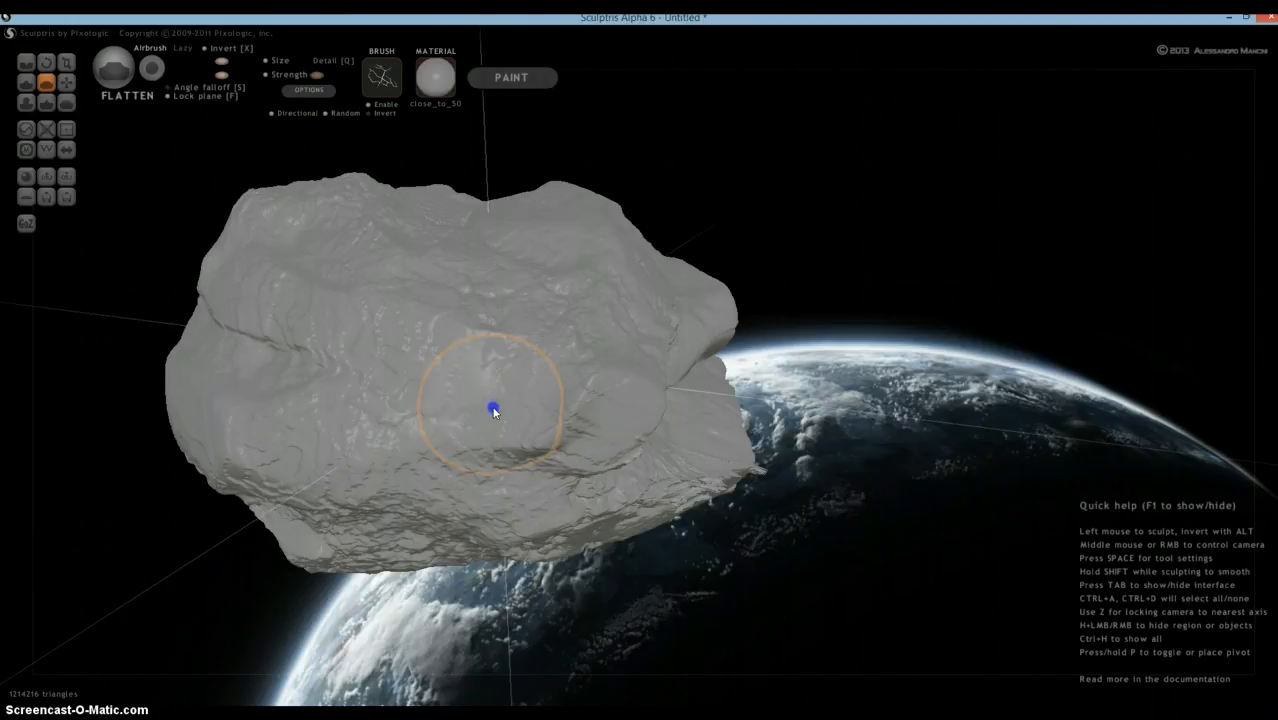
Enlarge the brush further and stamp the crack texture over the centre and outer part of the broad face.
scroll(493, 411, "up", 3, "shift")
left_click(464, 352)
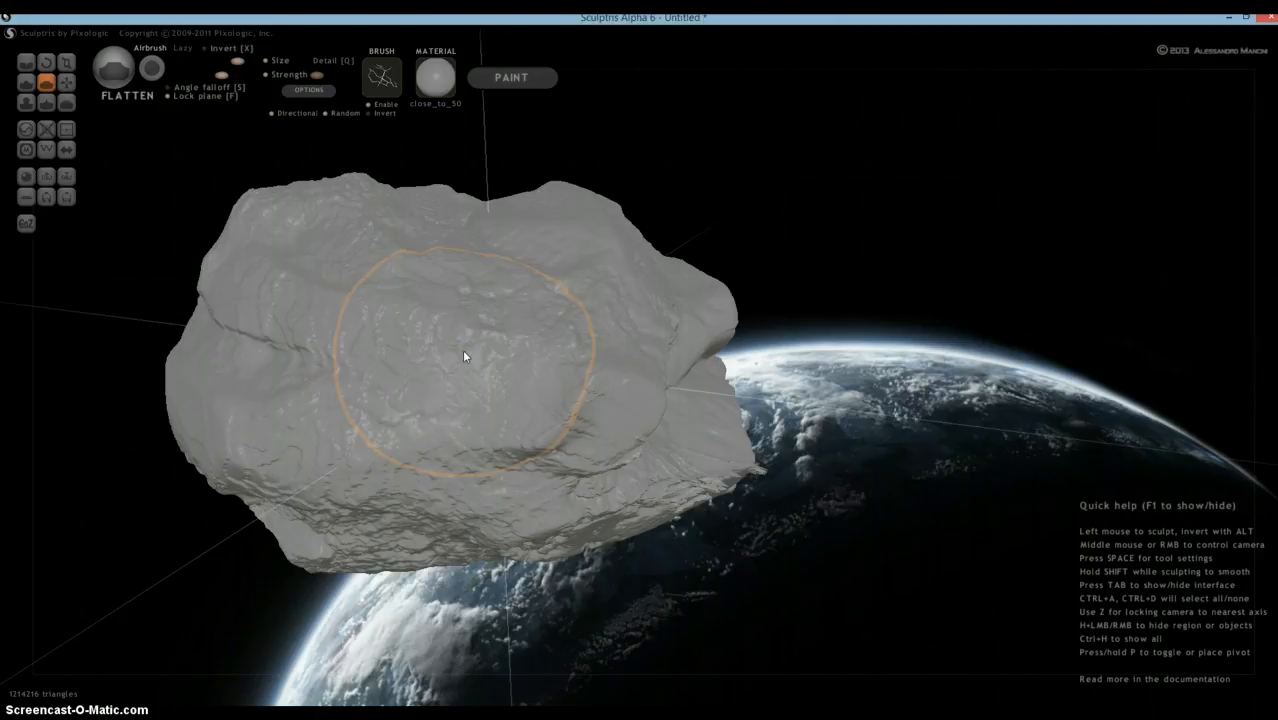
left_click_drag(342, 351, 344, 361)
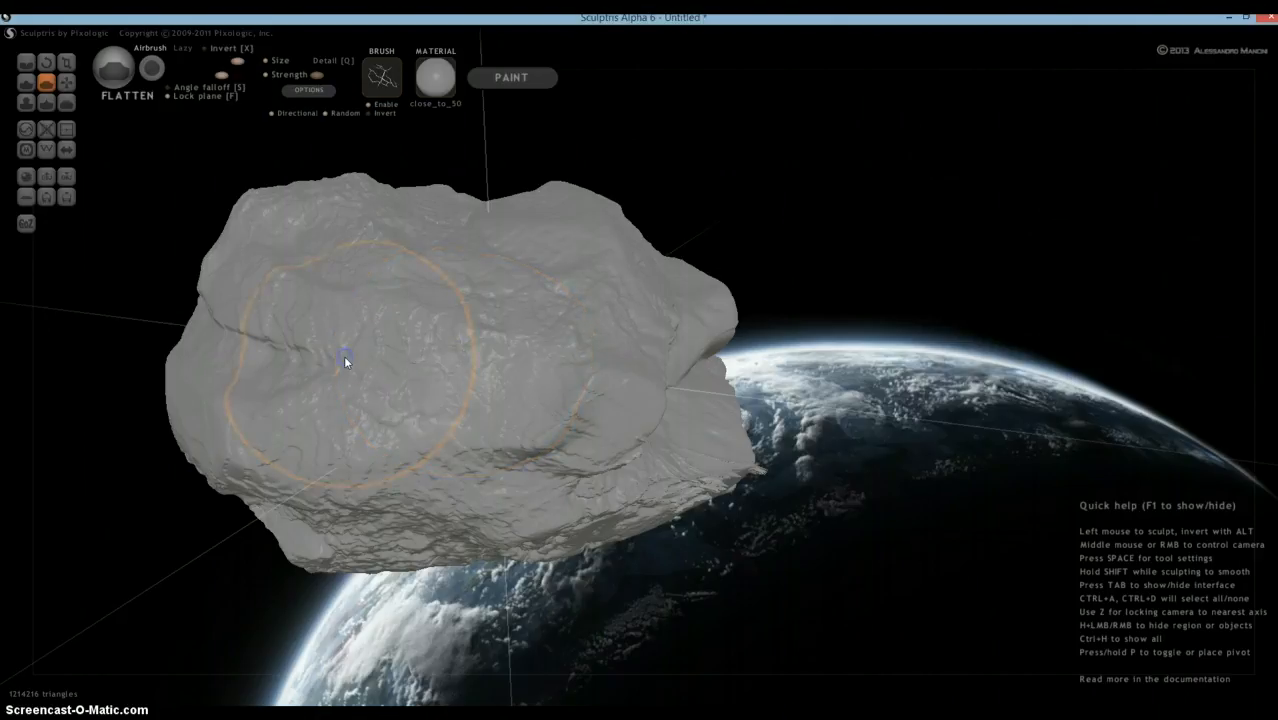
left_click(344, 362)
right_click_drag(364, 362, 422, 354)
Turn off the Directional brush option and apply the crack texture across the blunt end and the adjoining cracked side.
left_click(299, 114)
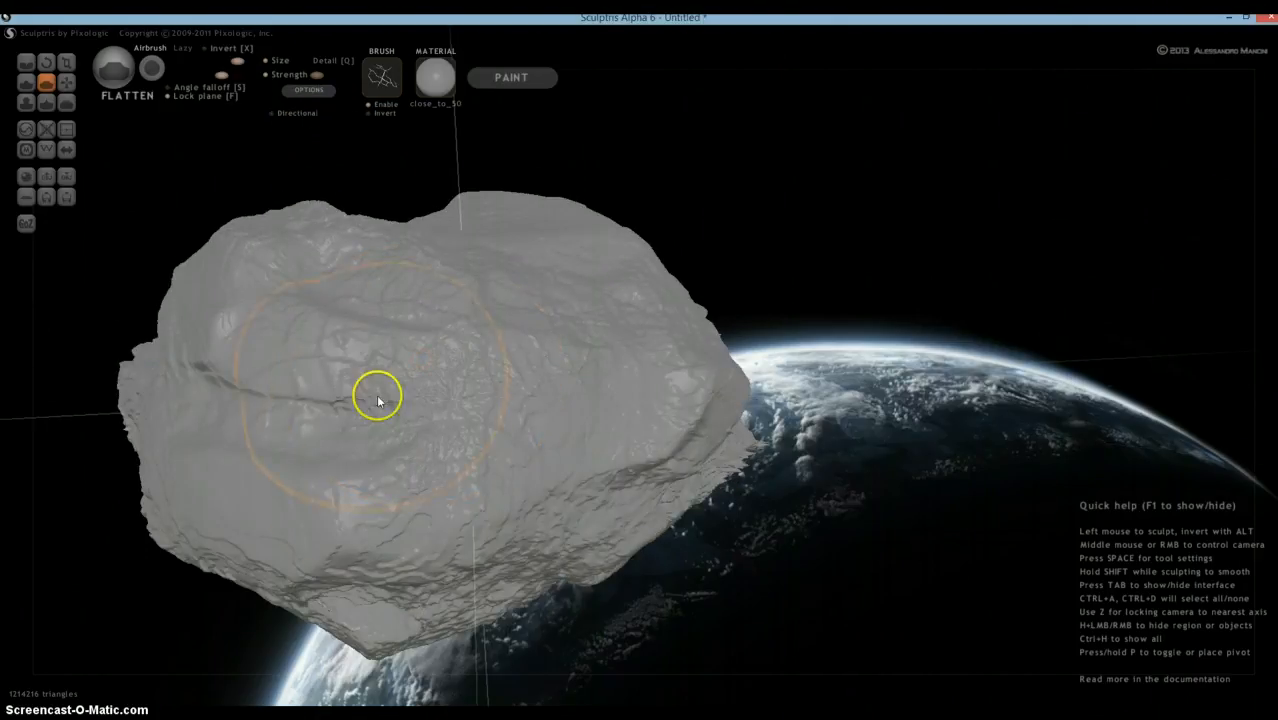
left_click_drag(378, 401, 363, 501)
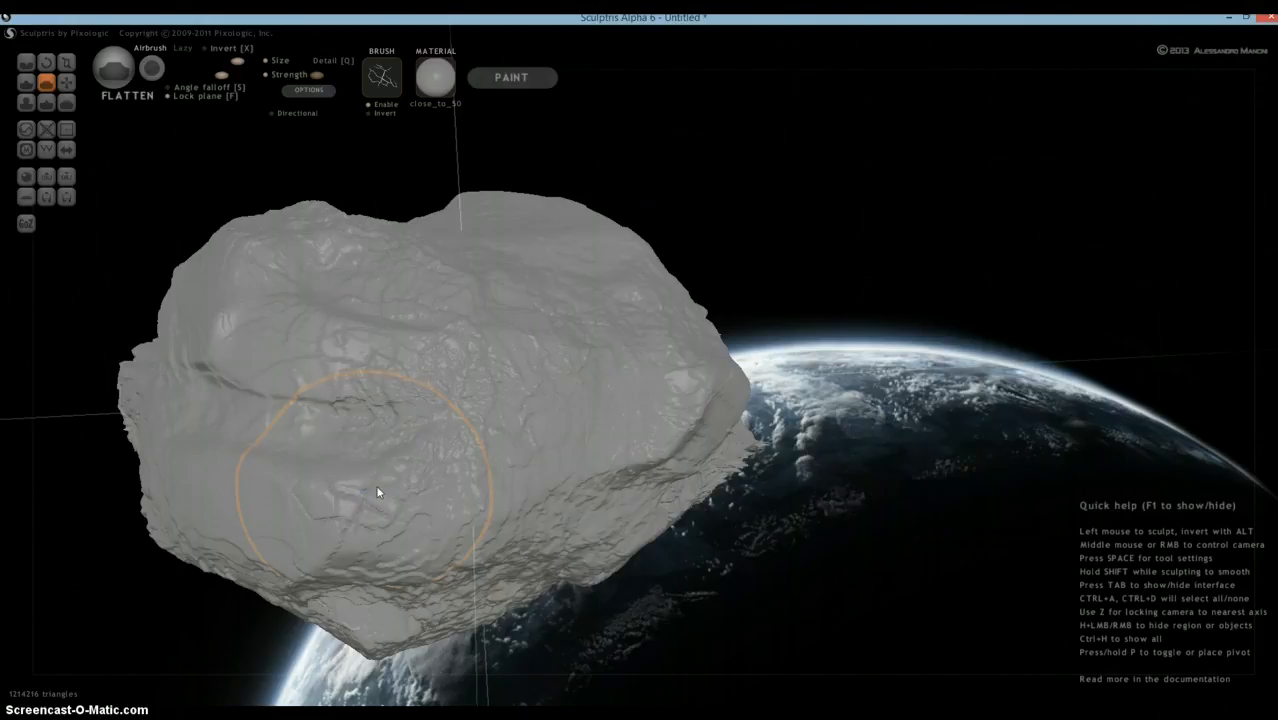
right_click_drag(380, 490, 465, 368)
left_click(420, 448)
left_click(476, 344)
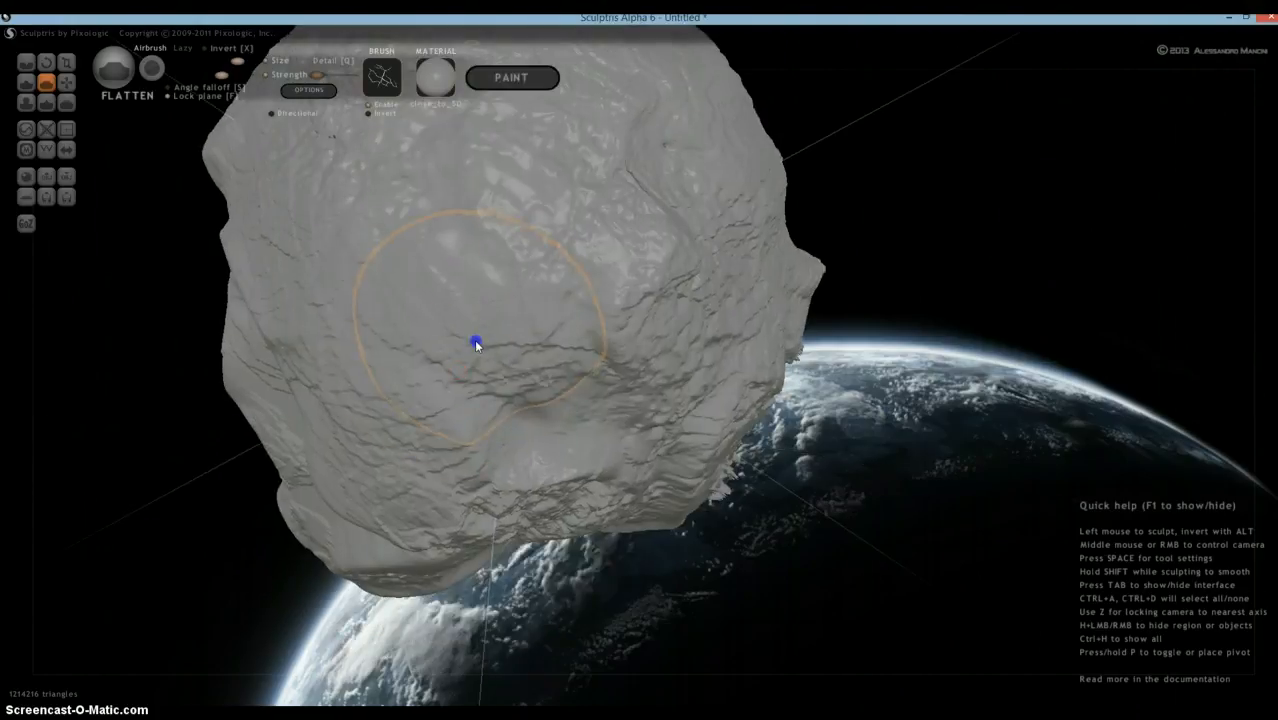
left_click_drag(476, 346, 401, 346)
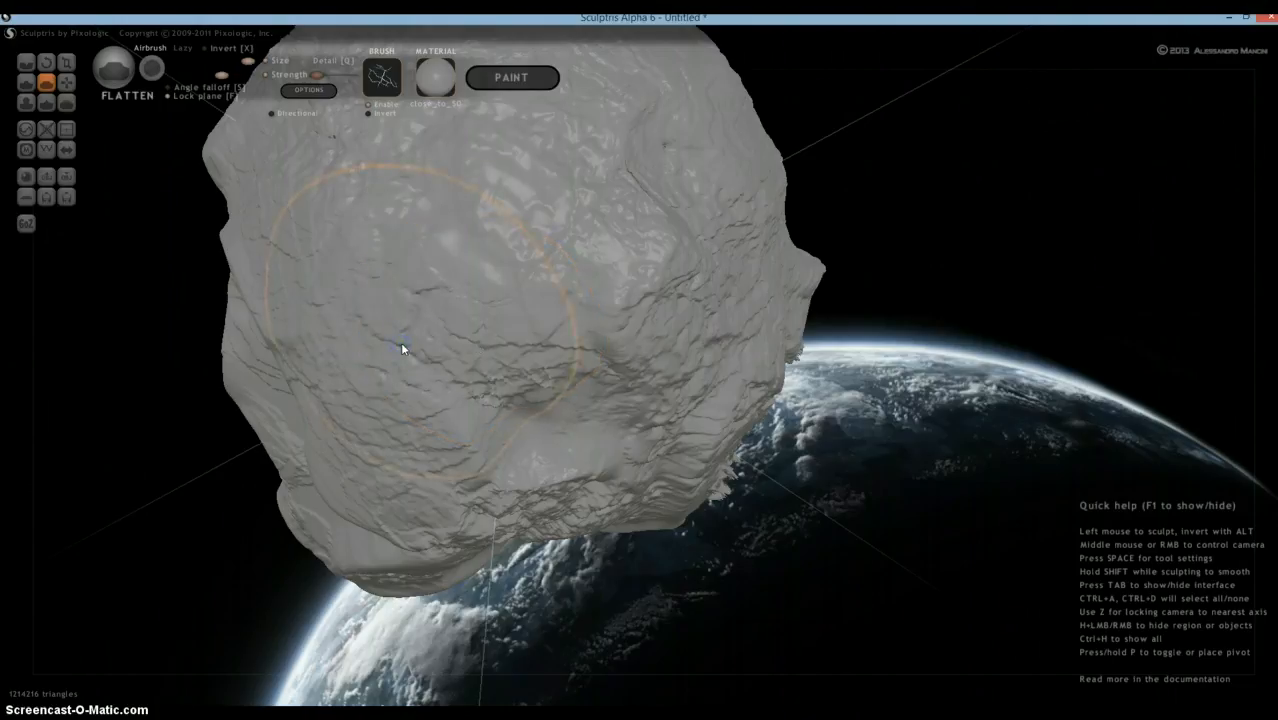
Try to stamp the crack texture repeatedly at one spot in the middle of the cracked side.
mouse_move(401, 348)
right_mouse_down()
mouse_move(513, 340)
mouse_move(482, 393)
mouse_move(536, 333)
right_mouse_up()
scroll(537, 332, "down", 2)
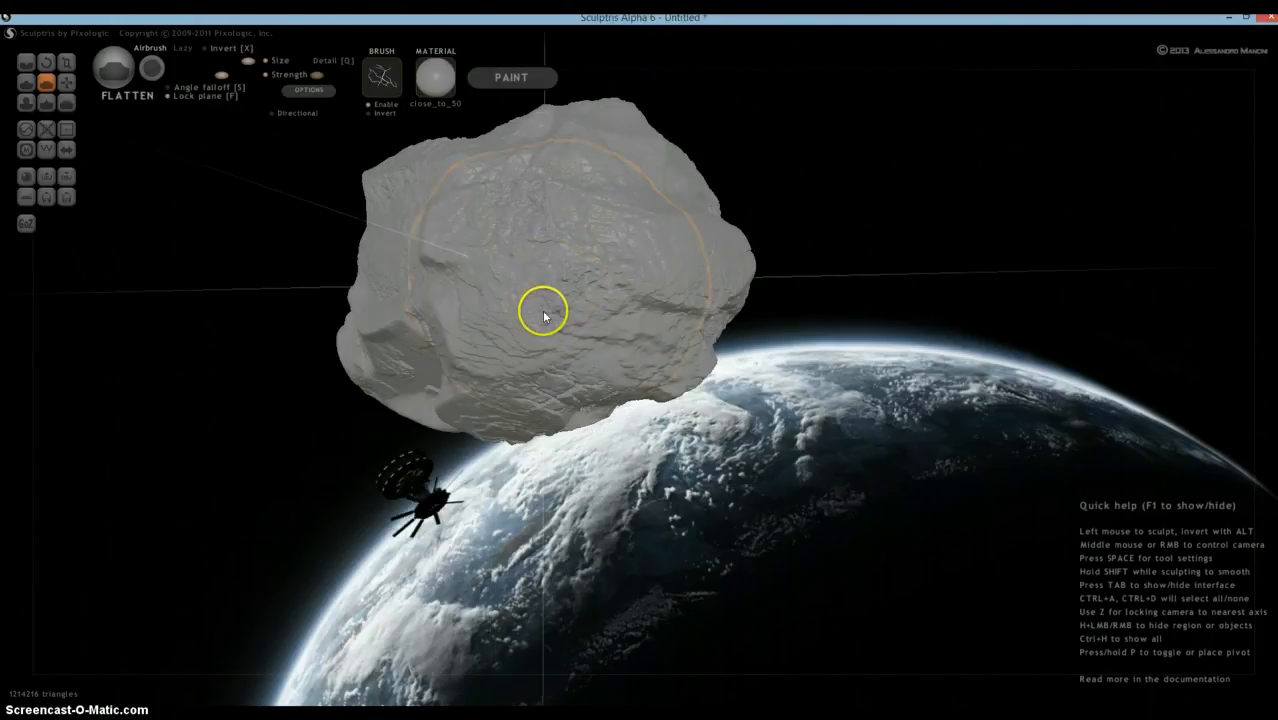
left_click(543, 320)
left_click(543, 320)
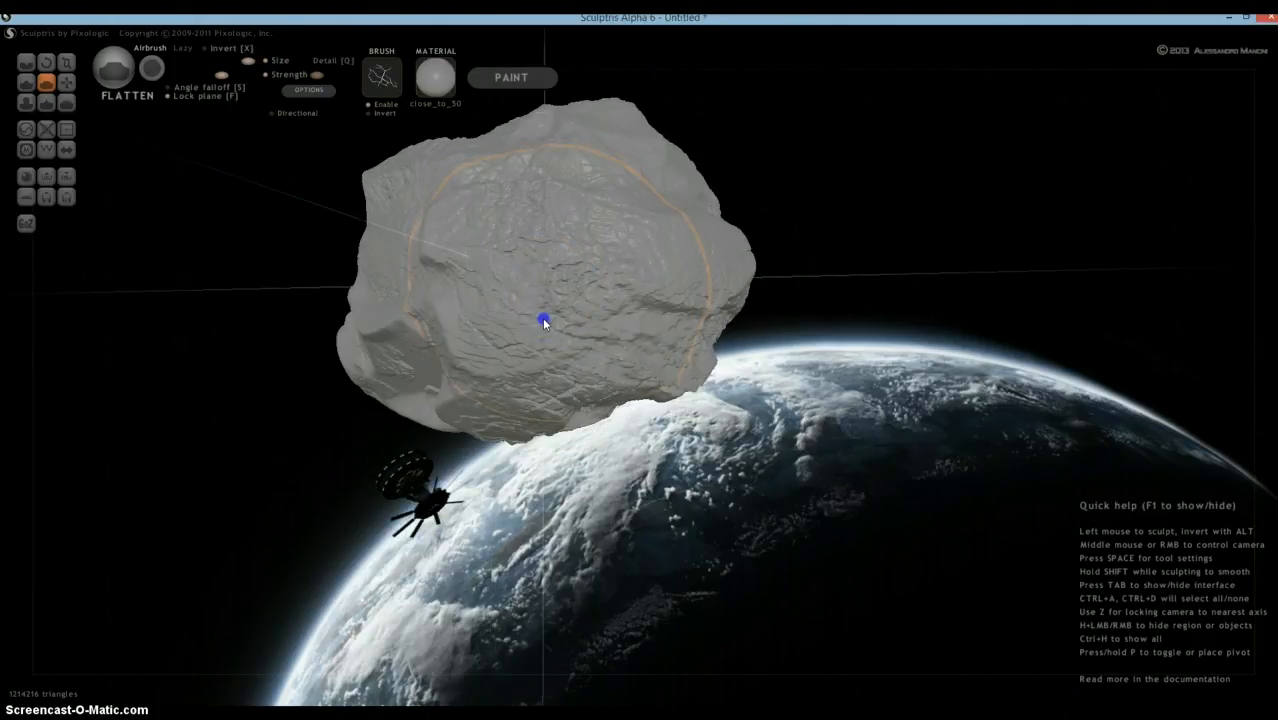
left_click(543, 319)
left_click(543, 319)
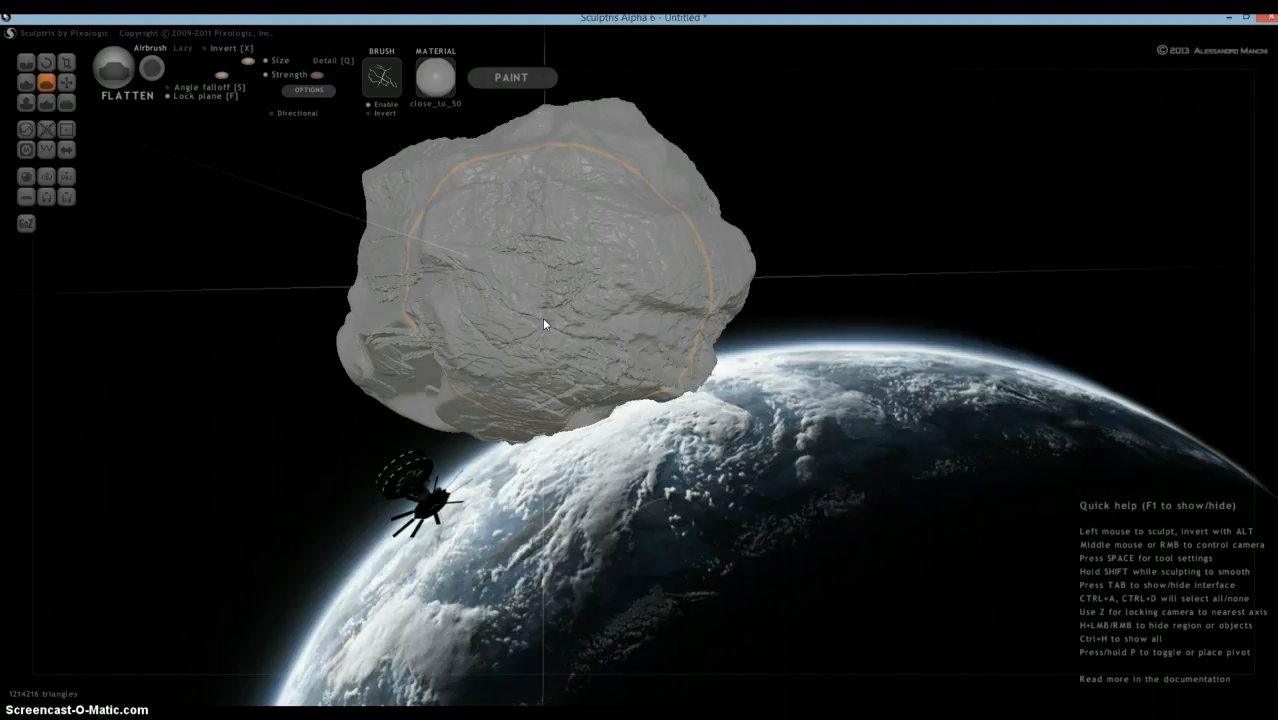
key("ctrl+z")
Turn off Airbrush and stamp single crack imprints on the rock's blunt end and broad face.
left_click(151, 50)
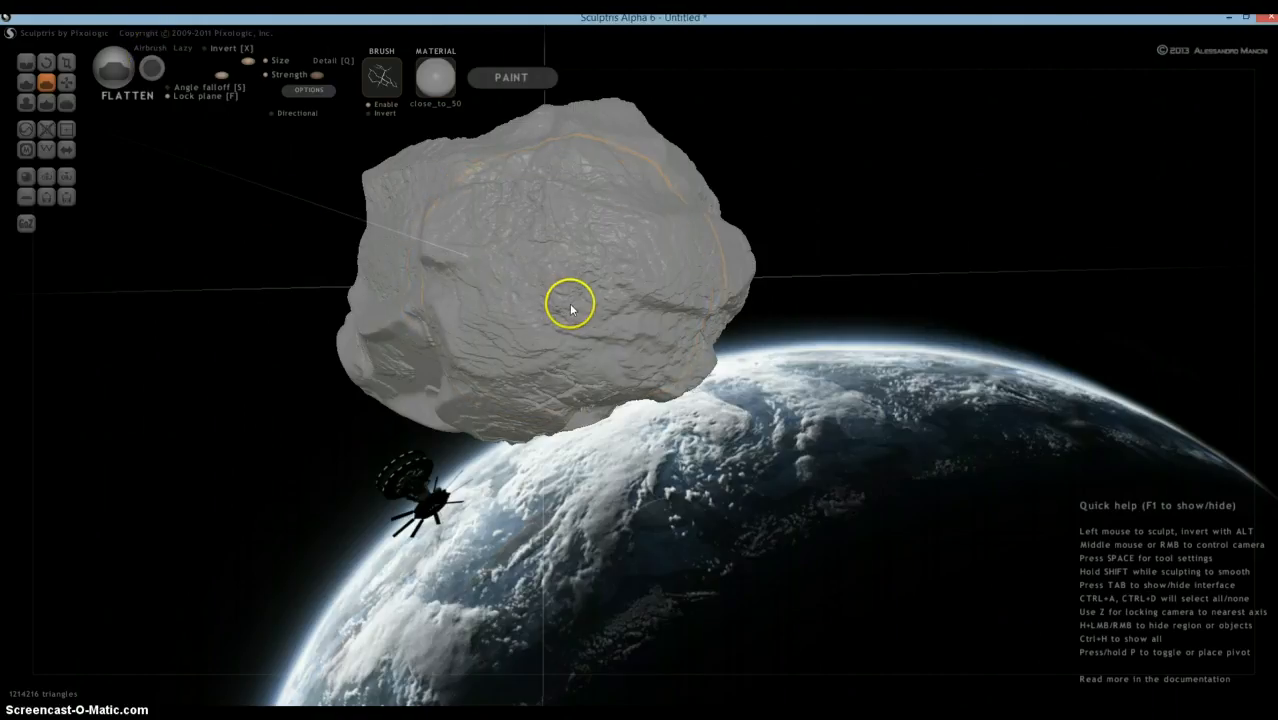
right_click_drag(573, 305, 574, 306)
right_click_drag(577, 316, 445, 331)
left_click(599, 259)
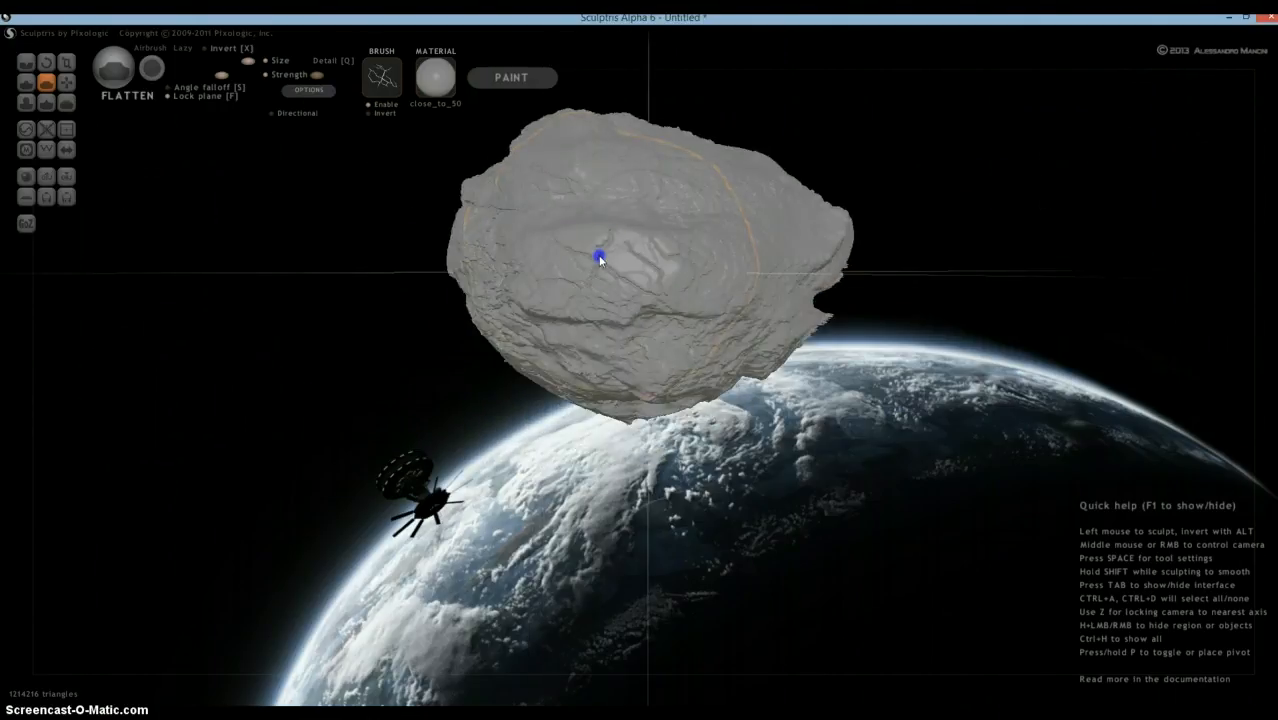
right_click_drag(850, 228, 727, 237)
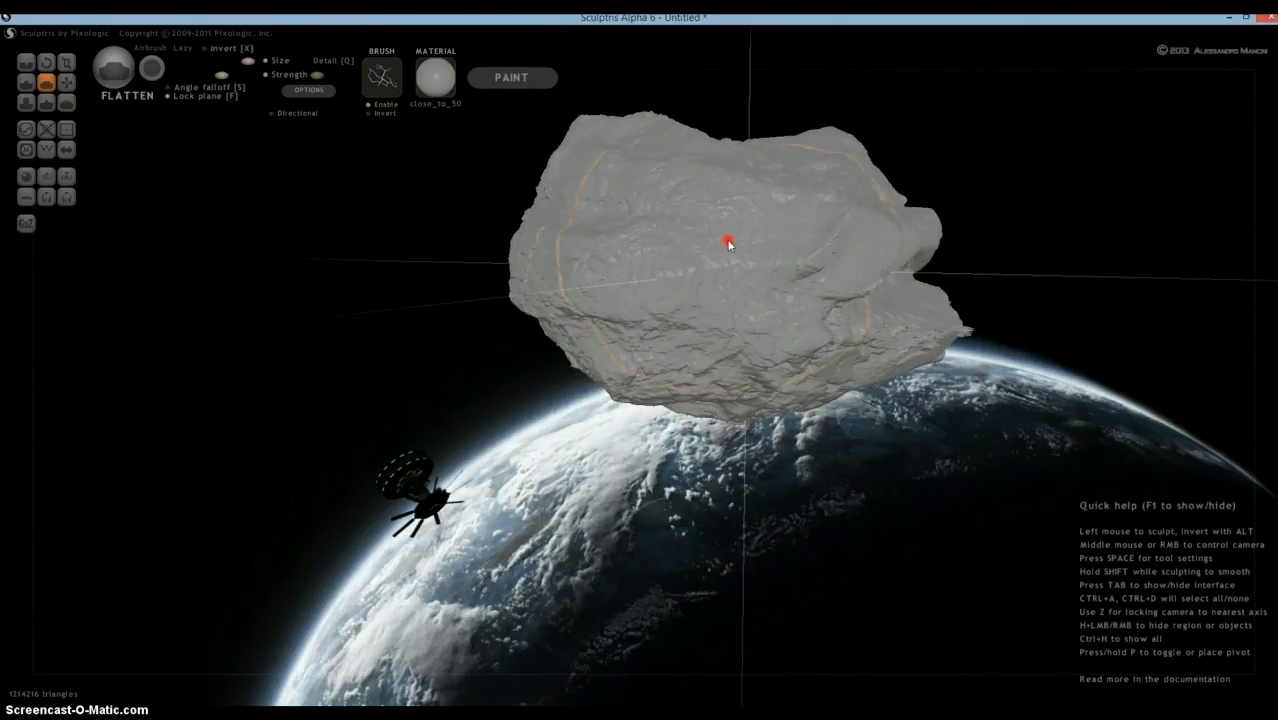
left_click(727, 237)
right_click_drag(893, 214, 353, 209)
scroll(665, 302, "up", 3)
right_click_drag(665, 302, 613, 337)
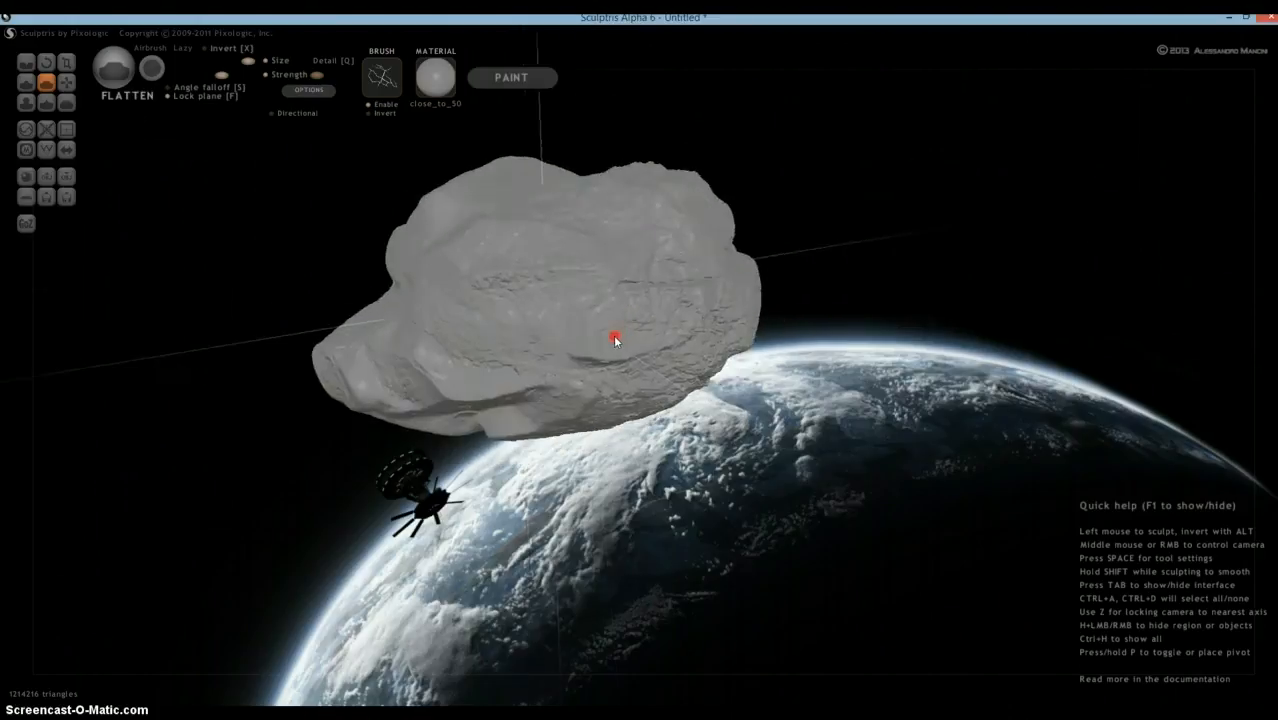
scroll(565, 371, "up", 5)
right_click_drag(499, 386, 499, 354)
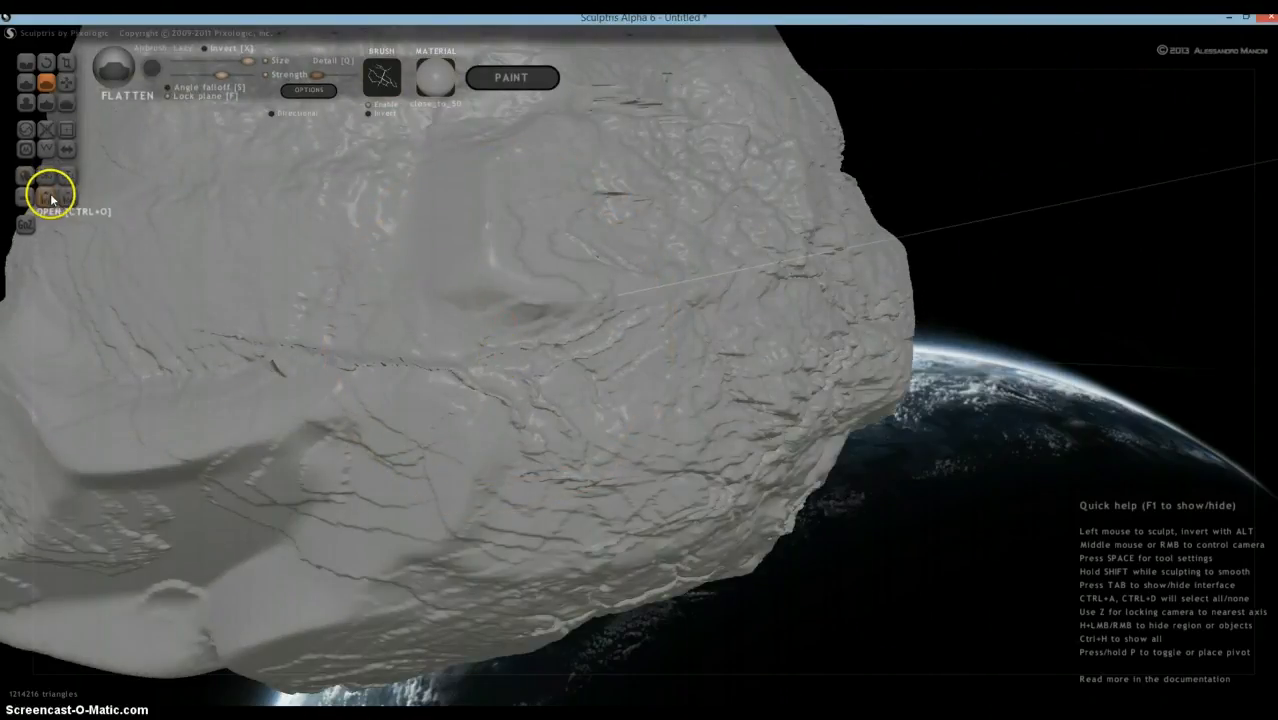